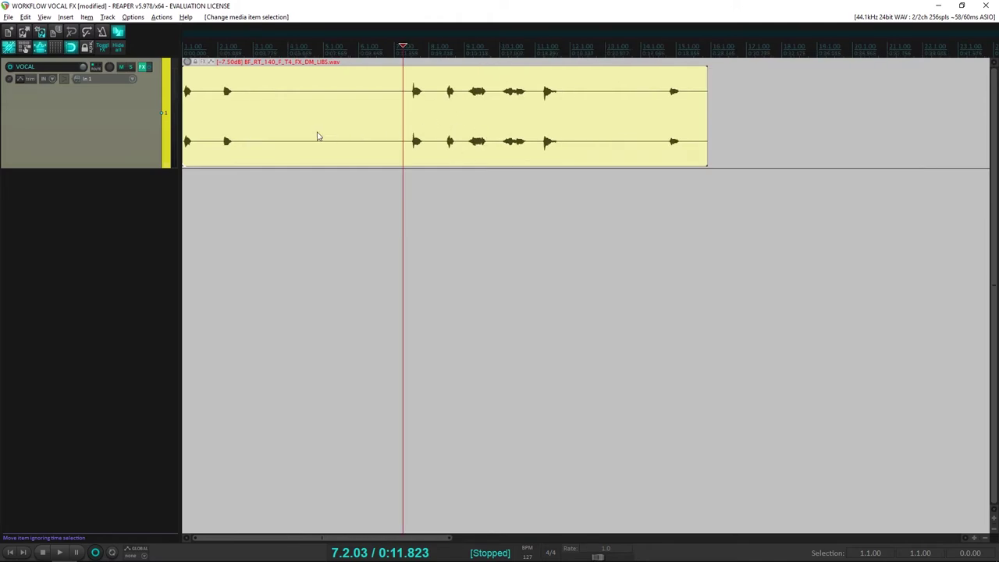
click(219, 101)
scroll(220, 111, up, 3)
scroll(275, 130, up, 3)
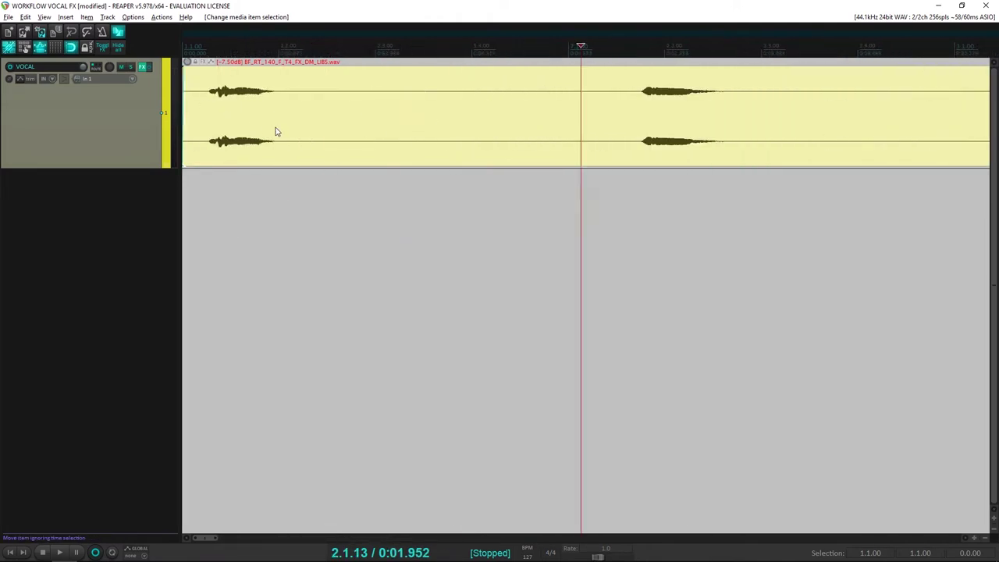
scroll(275, 131, down, 5)
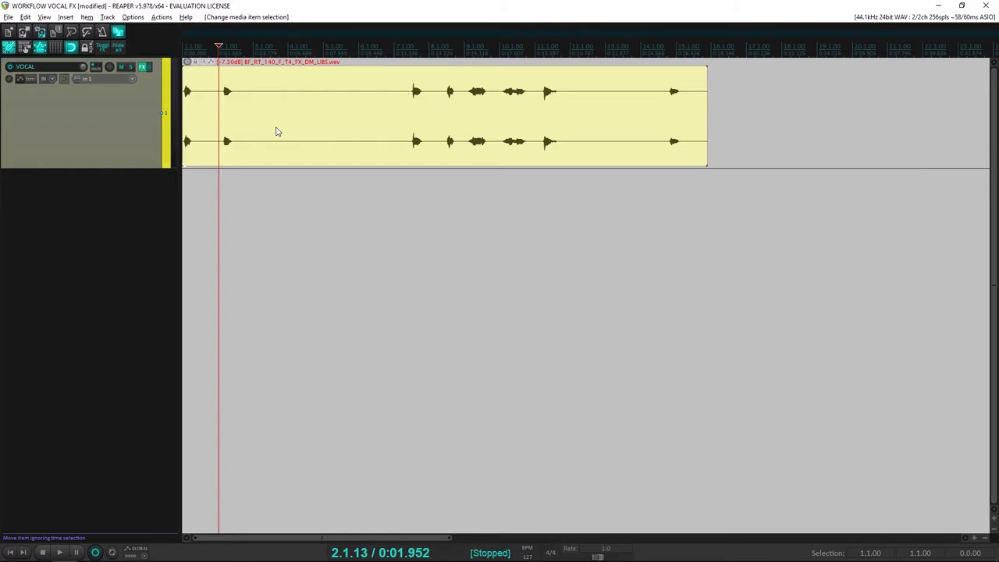
scroll(257, 145, up, 3)
scroll(226, 136, down, 4)
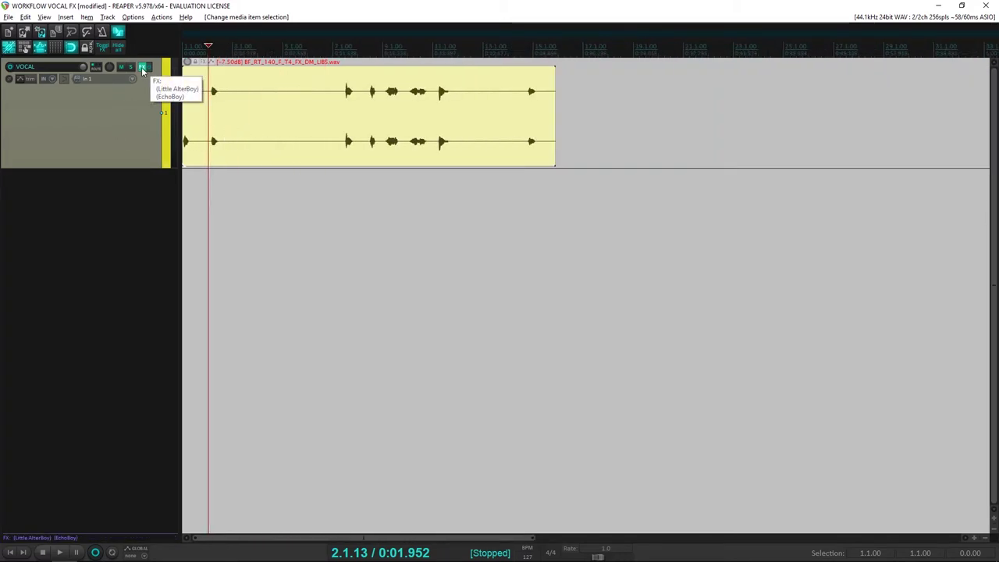
scroll(261, 125, up, 8)
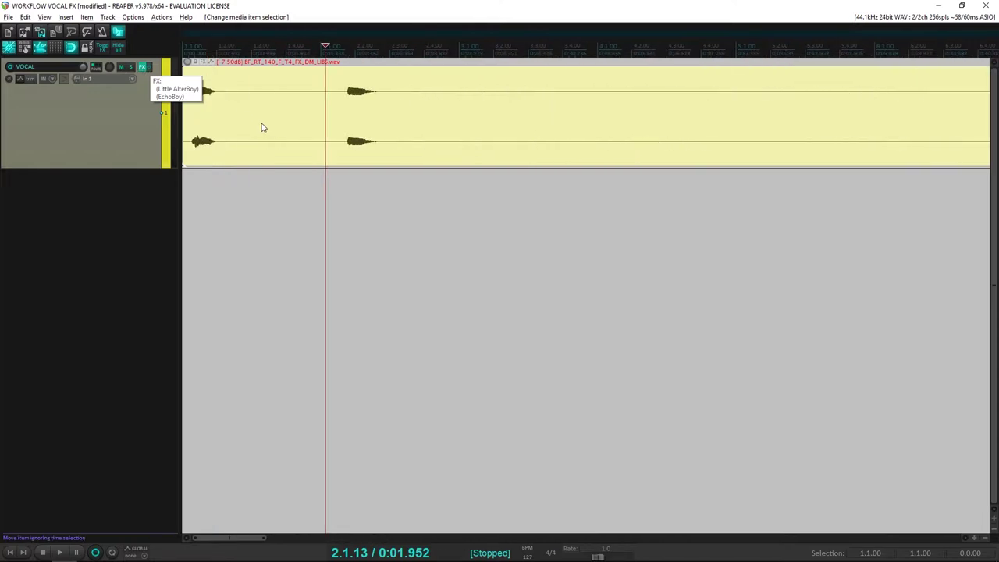
scroll(307, 125, down, 5)
scroll(307, 115, down, 4)
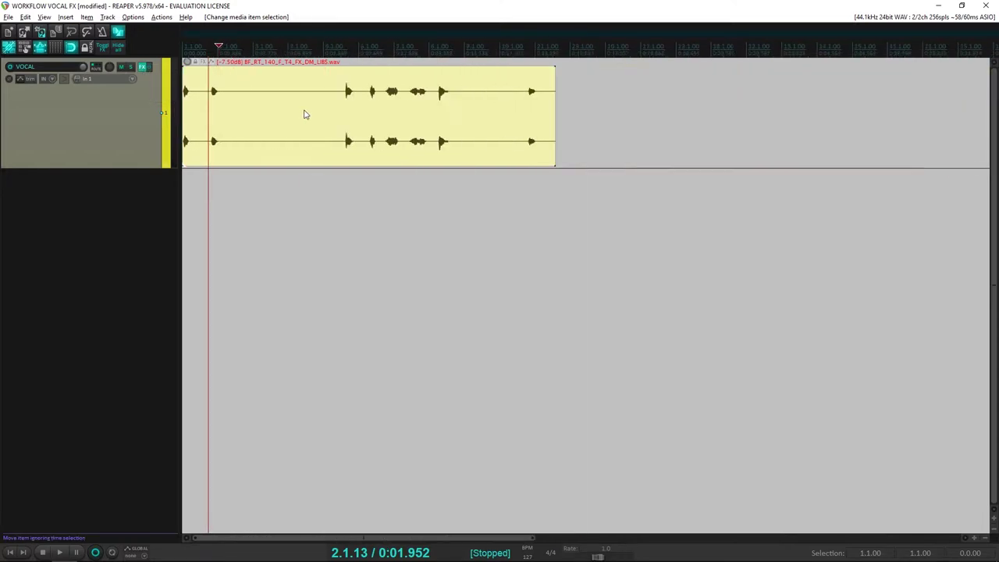
scroll(285, 111, up, 7)
scroll(286, 115, down, 3)
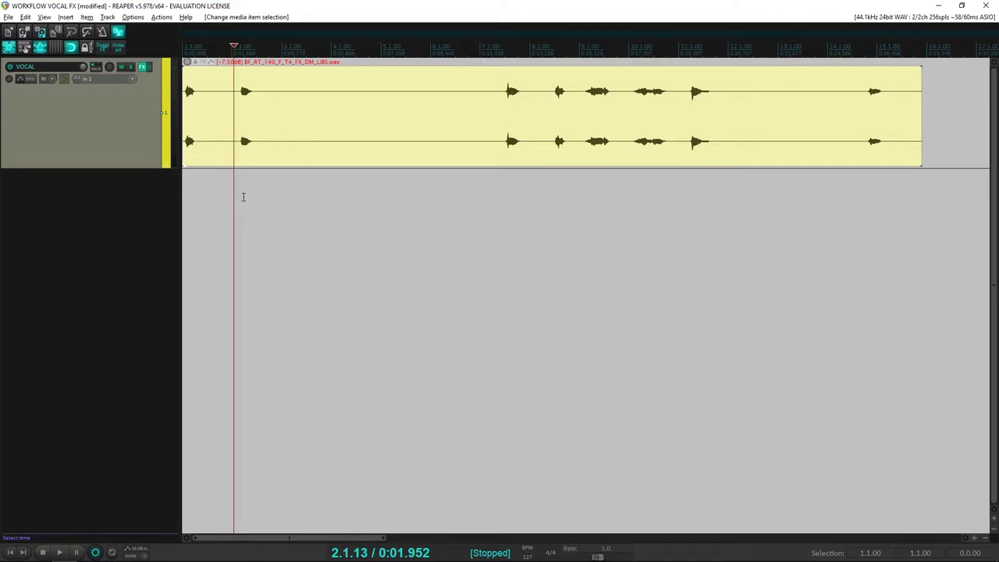
scroll(442, 219, up, 1)
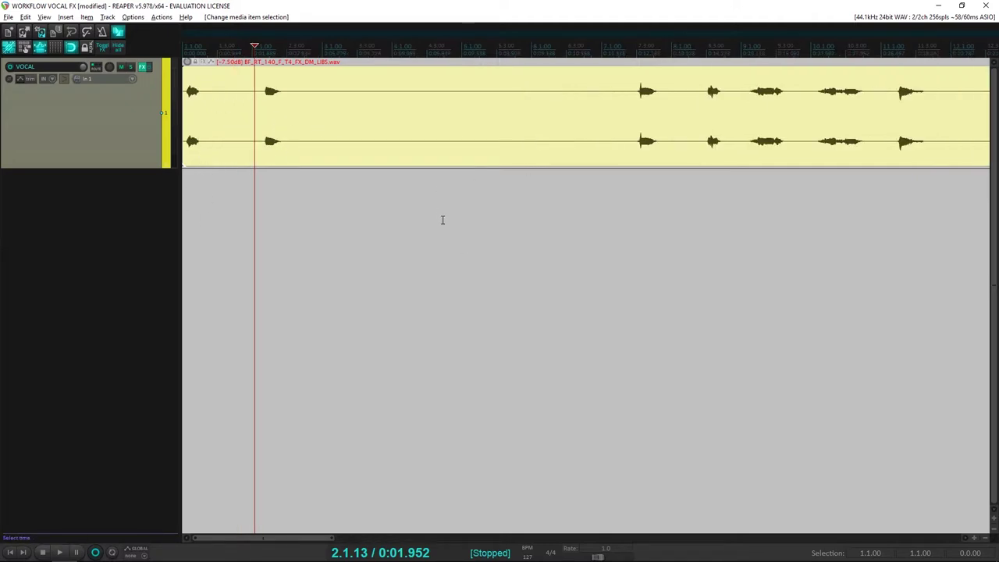
scroll(430, 210, down, 2)
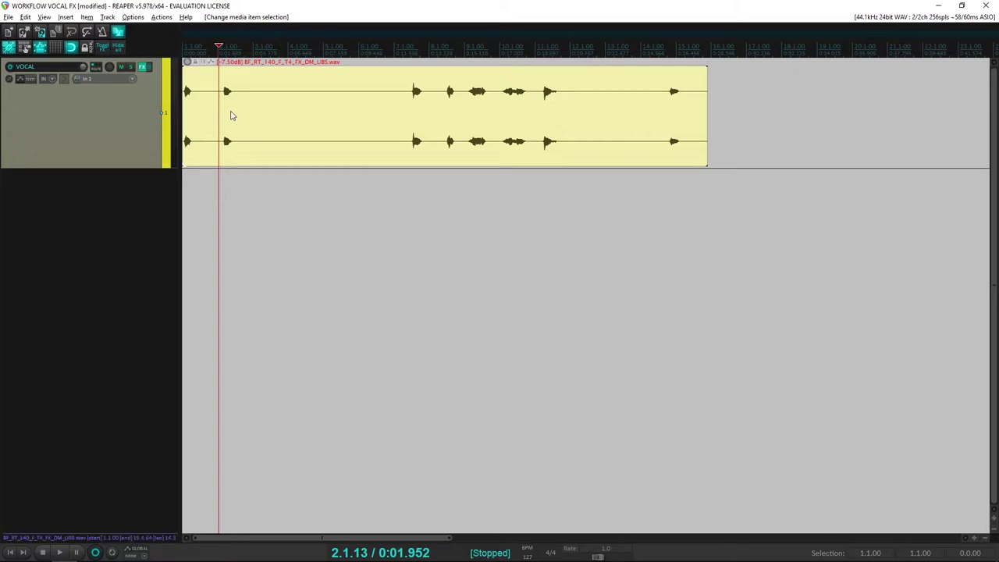
scroll(196, 132, up, 5)
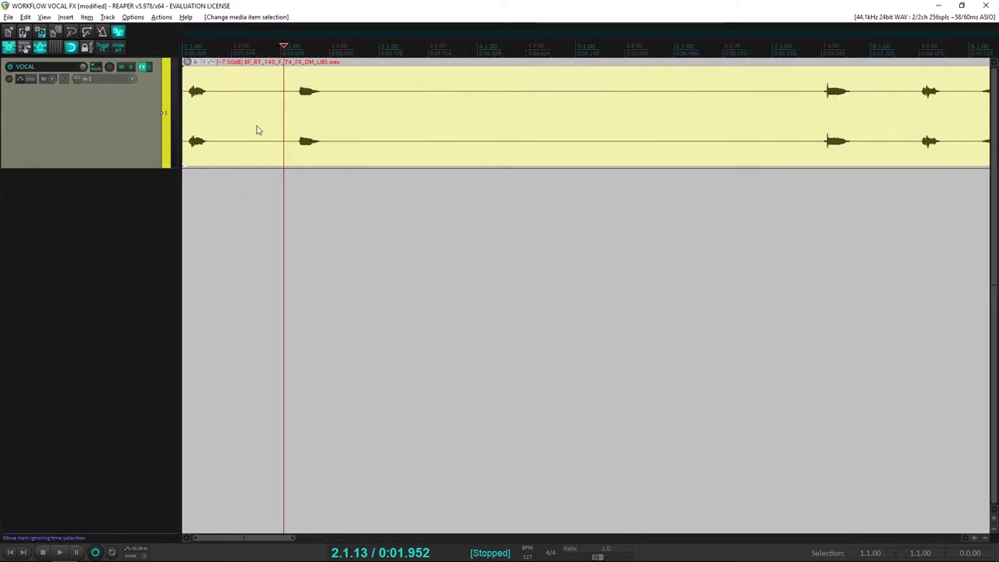
Step: Split the second vocal phrase out of the recording and move the clip onto a new track below VOCAL
click(398, 118)
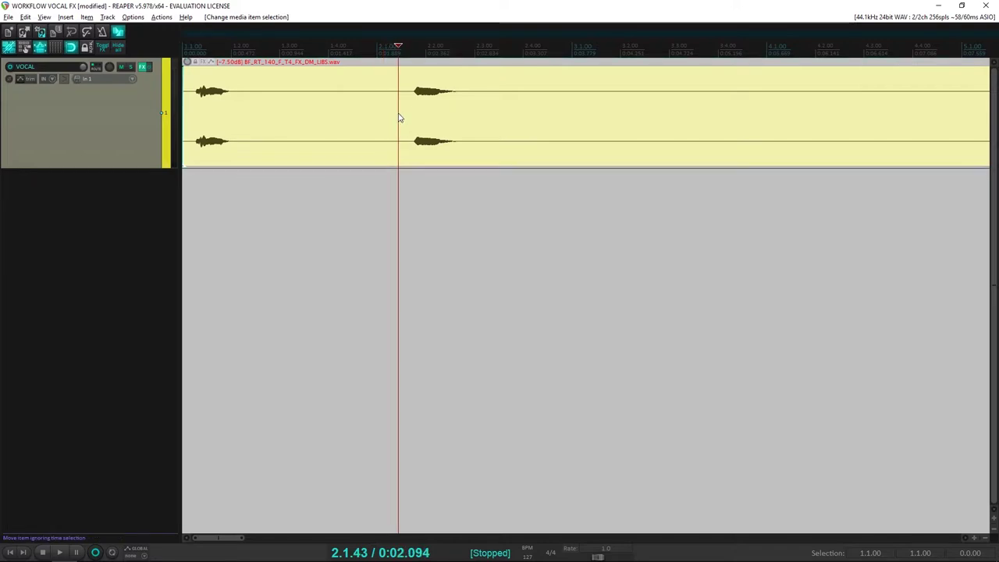
key(space)
key(space)
click(415, 112)
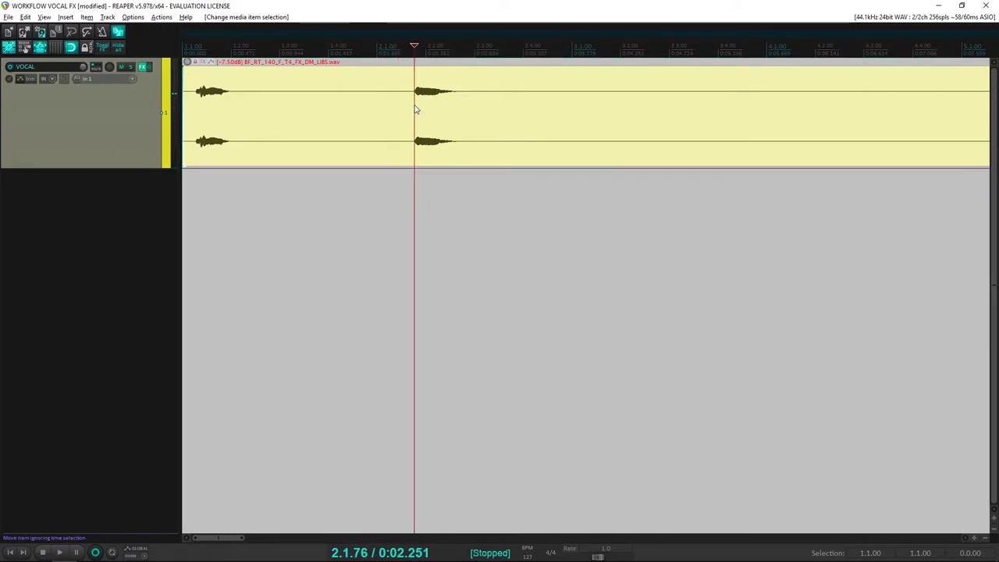
scroll(511, 109, up, 1)
key(s)
click(584, 127)
key(s)
drag(548, 116, 495, 216)
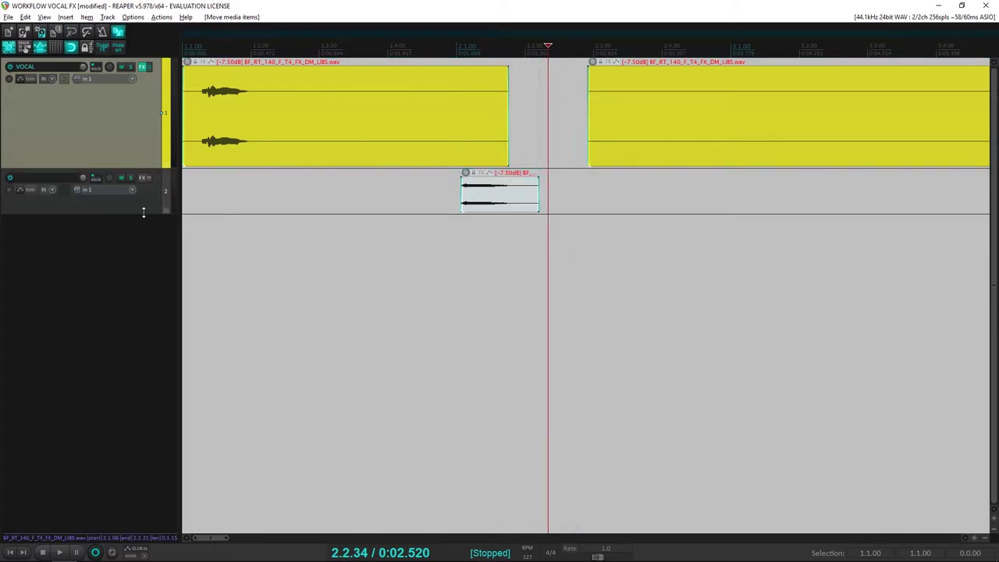
Step: Make the new track taller and split its vocal clip at three points into four slices
drag(145, 213, 148, 349)
click(489, 227)
scroll(491, 228, up, 6)
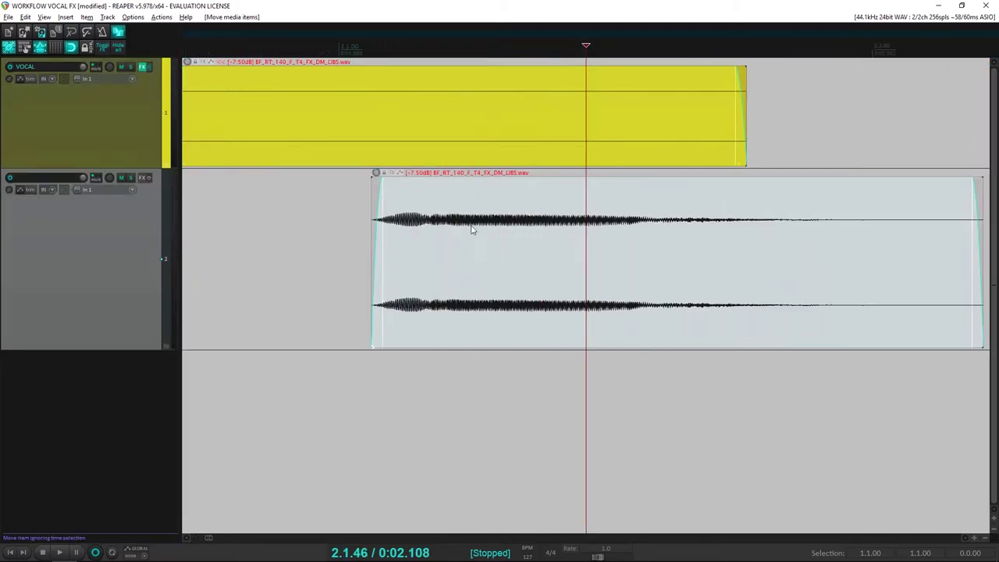
click(460, 231)
key(s)
click(593, 237)
key(s)
click(708, 236)
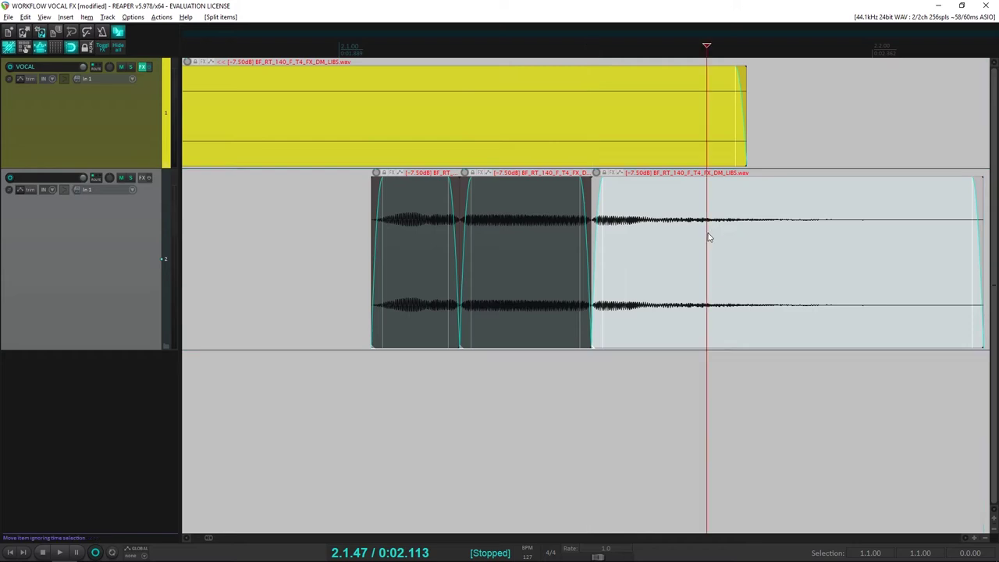
key(s)
Step: Move the last three slices later to leave gaps between all four, and play the stuttered result
scroll(721, 241, down, 4)
drag(627, 251, 833, 251)
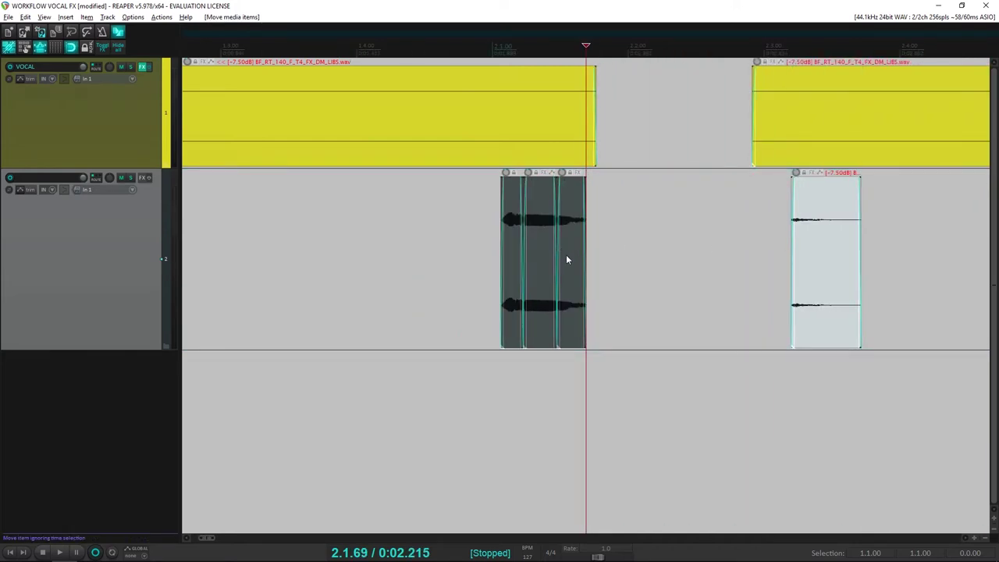
drag(566, 254, 671, 267)
drag(538, 244, 584, 248)
click(479, 227)
key(space)
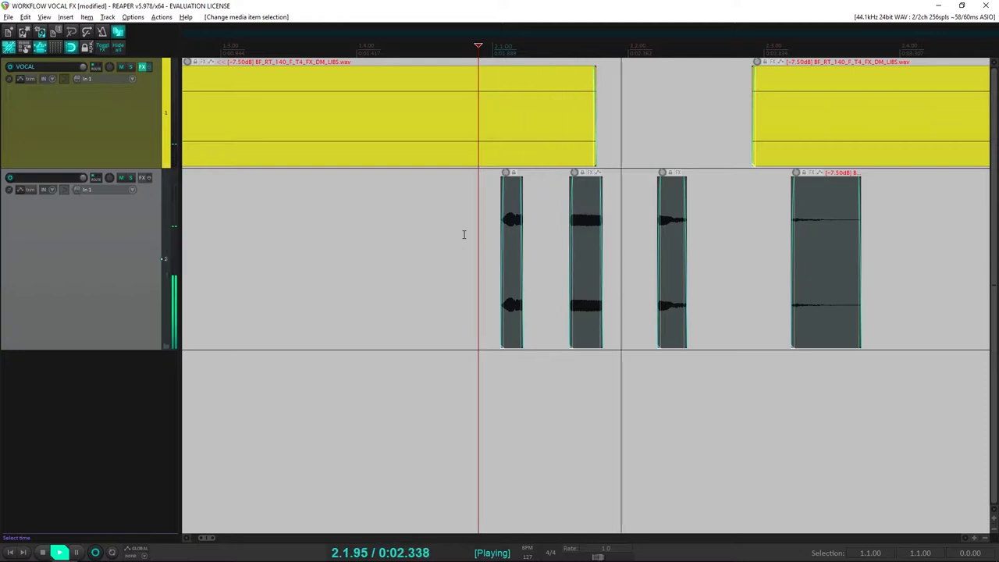
key(space)
scroll(466, 232, down, 4)
scroll(476, 228, up, 3)
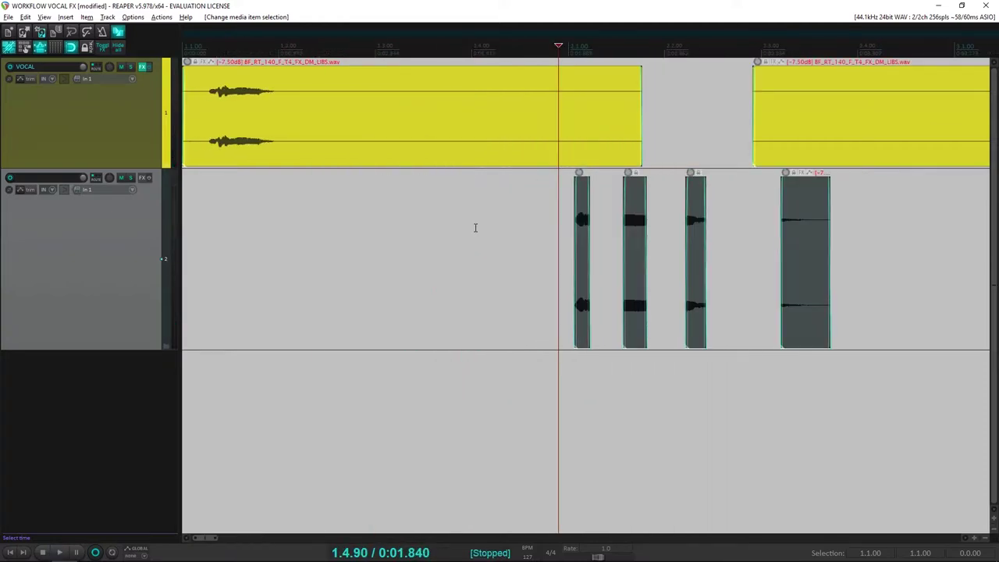
Step: Undo all slicing and moving of the second phrase until the vocal is one uncut clip on a single track
key(ctrl+z)
key(ctrl+z)
key(ctrl+z)
key(ctrl+z)
key(ctrl+z)
key(ctrl+z)
key(ctrl+z)
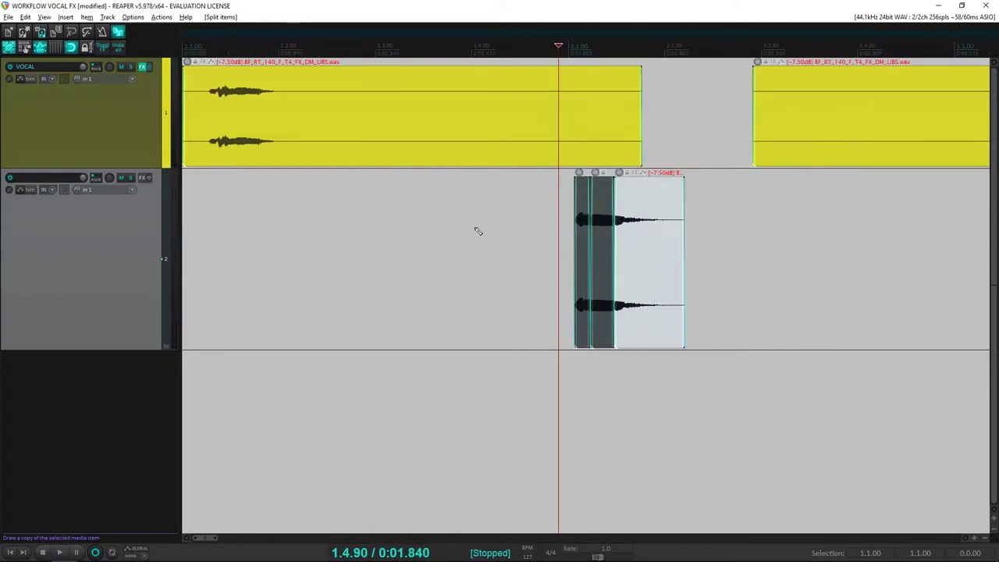
key(ctrl+z)
key(ctrl+z)
key(ctrl+z)
key(ctrl+z)
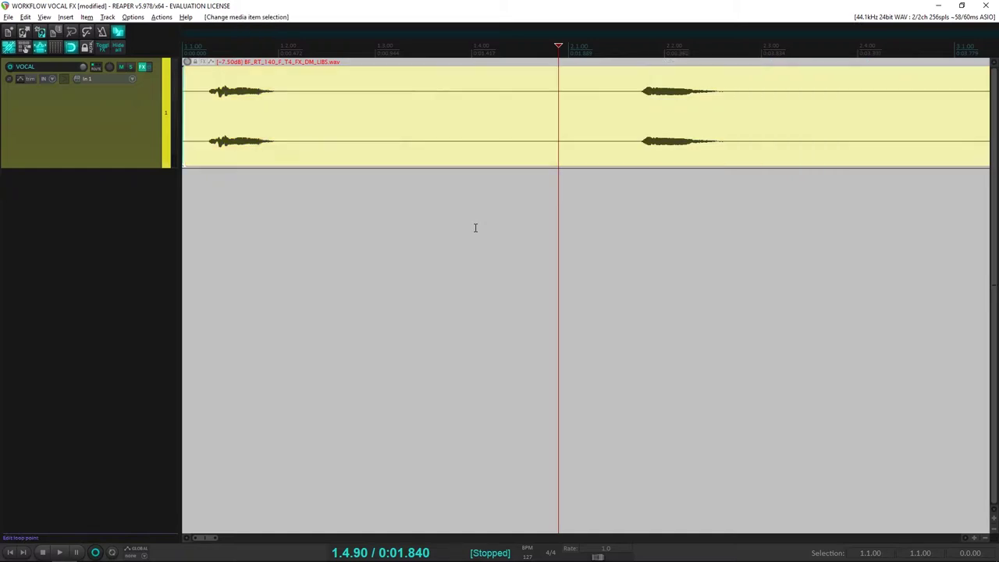
scroll(460, 210, down, 5)
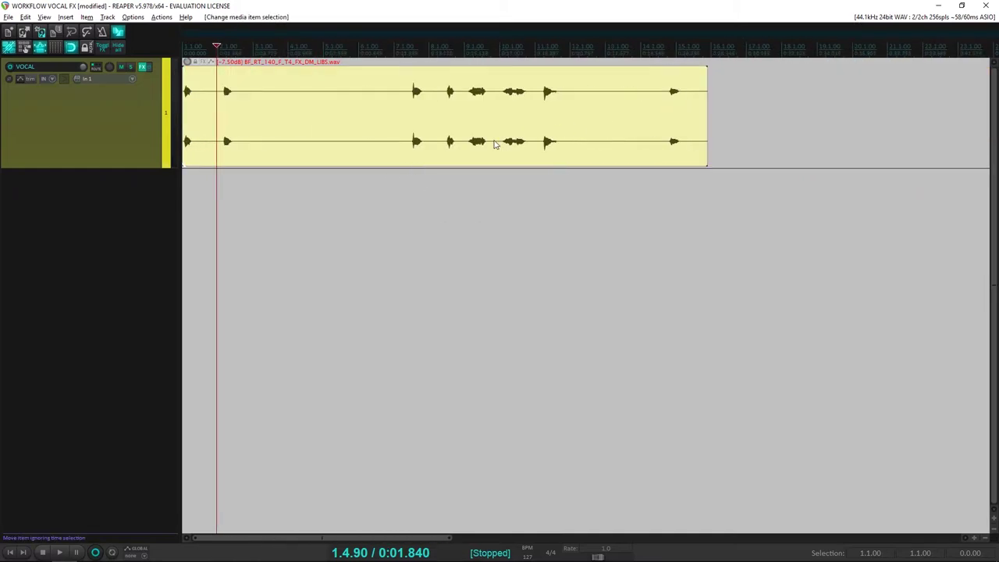
Step: Open the VOCAL track's effects chain and enable the Little AlterBoy plugin
click(409, 105)
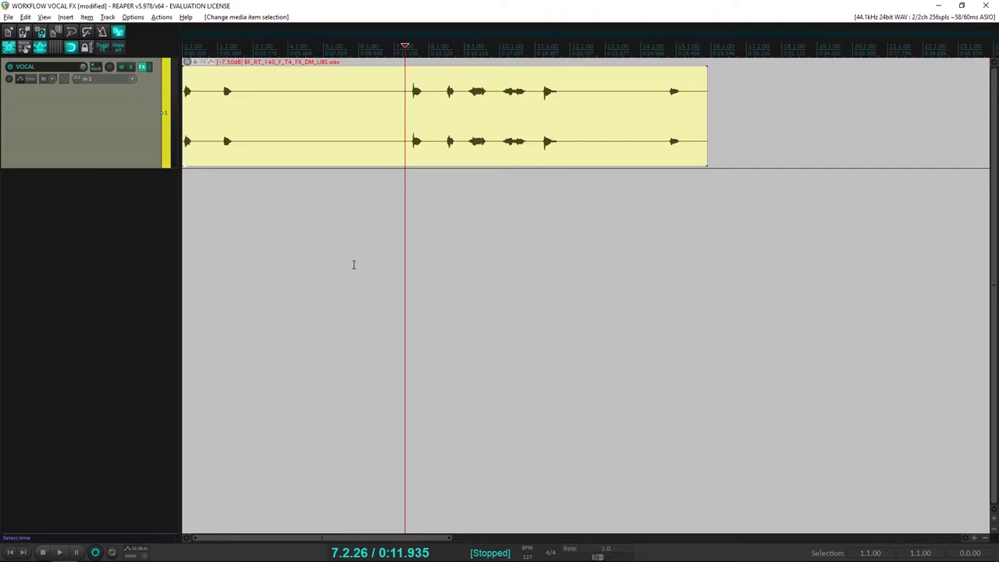
click(142, 68)
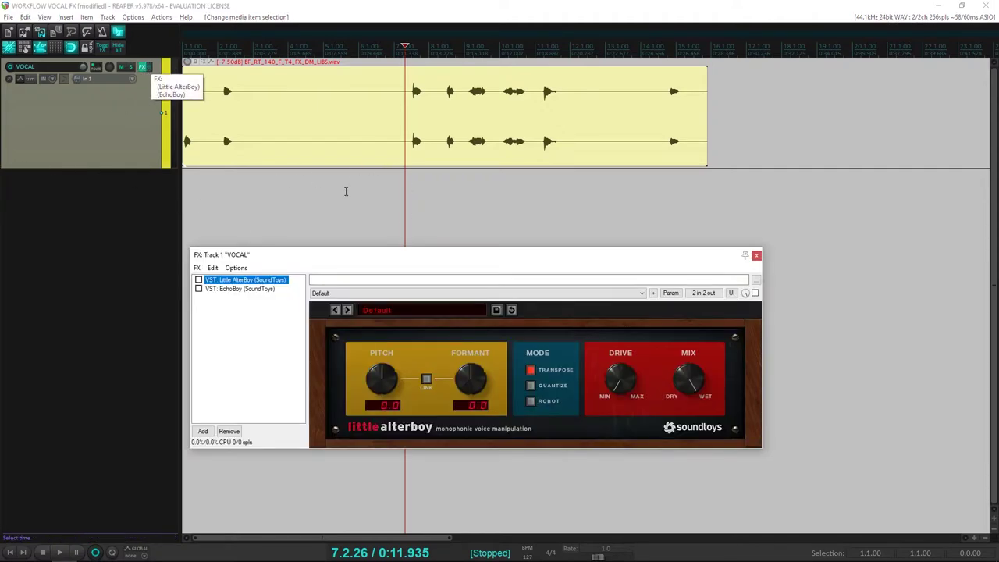
drag(308, 260, 357, 233)
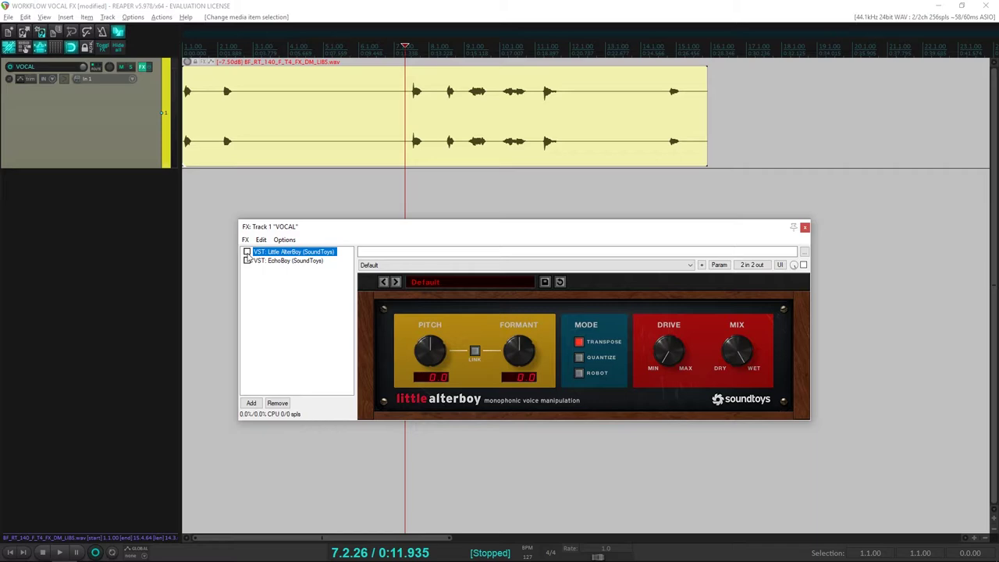
click(247, 253)
mouse_move(318, 225)
mouse_down()
mouse_move(277, 255)
mouse_move(322, 239)
mouse_up()
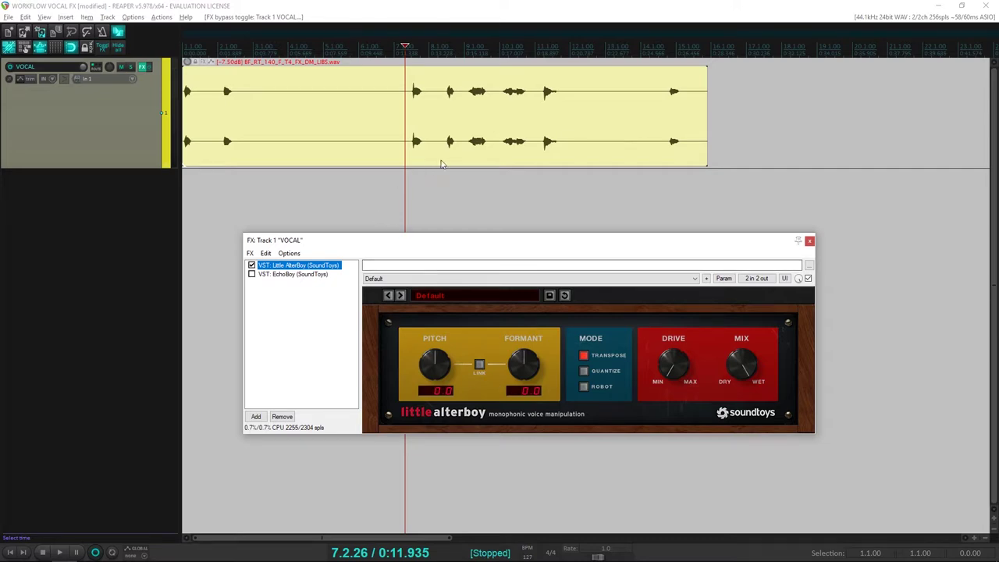
Step: Place the play position at the vocal phrase beginning in bar 9 and listen to it without any shift
click(470, 129)
scroll(476, 133, up, 5)
scroll(652, 154, down, 3)
key(space)
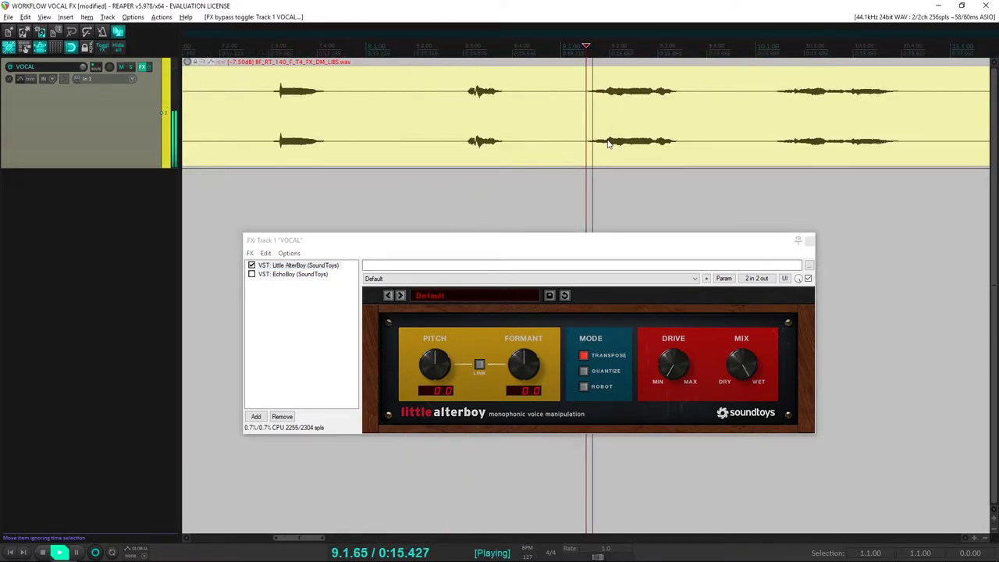
key(space)
Step: Set the Little AlterBoy pitch to -5.0 and play the bar 9 phrase
drag(434, 363, 464, 377)
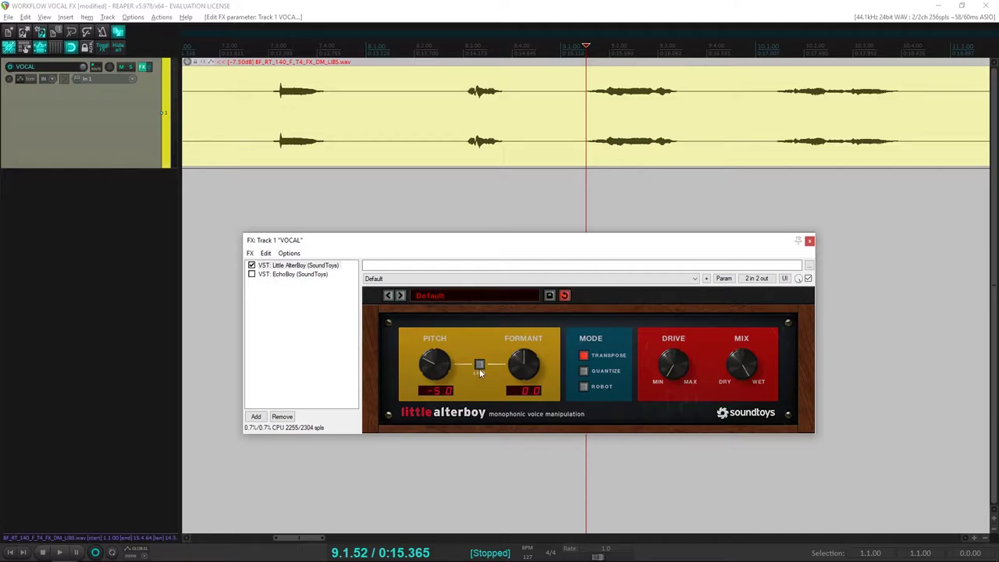
key(space)
key(space)
Step: Try a raised pitch shift on the phrase with playback, and try lowering the pitch to -9.0
drag(433, 372, 413, 292)
key(space)
key(space)
drag(428, 358, 422, 397)
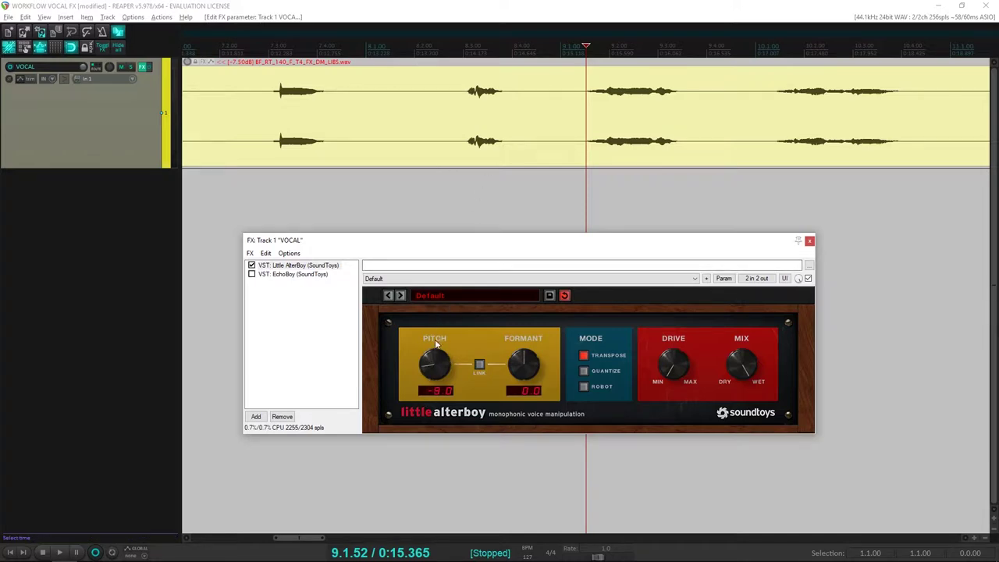
click(478, 364)
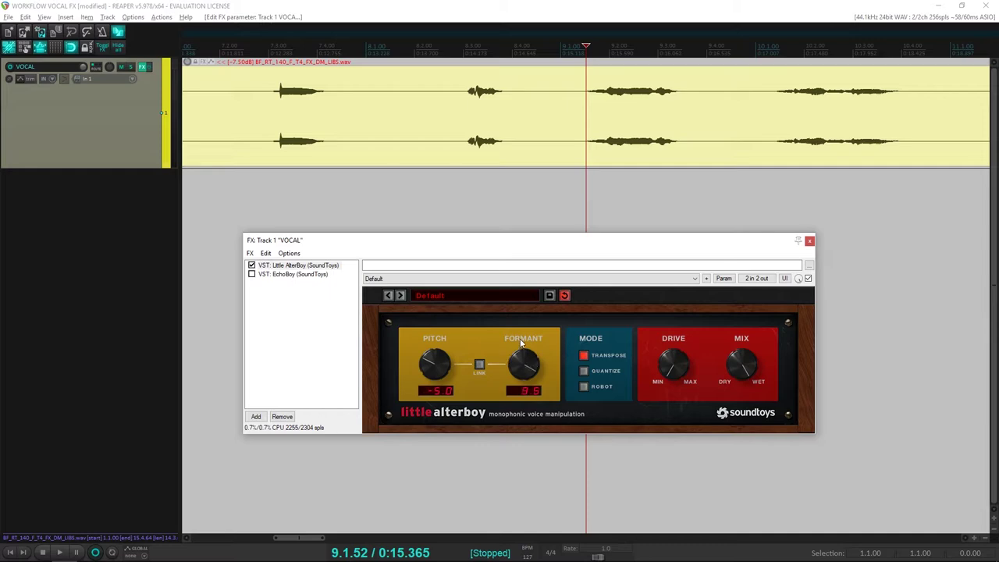
Step: Try formant shifts of 4.7 and -9.9, playing the phrase with each setting
drag(521, 340, 515, 356)
key(space)
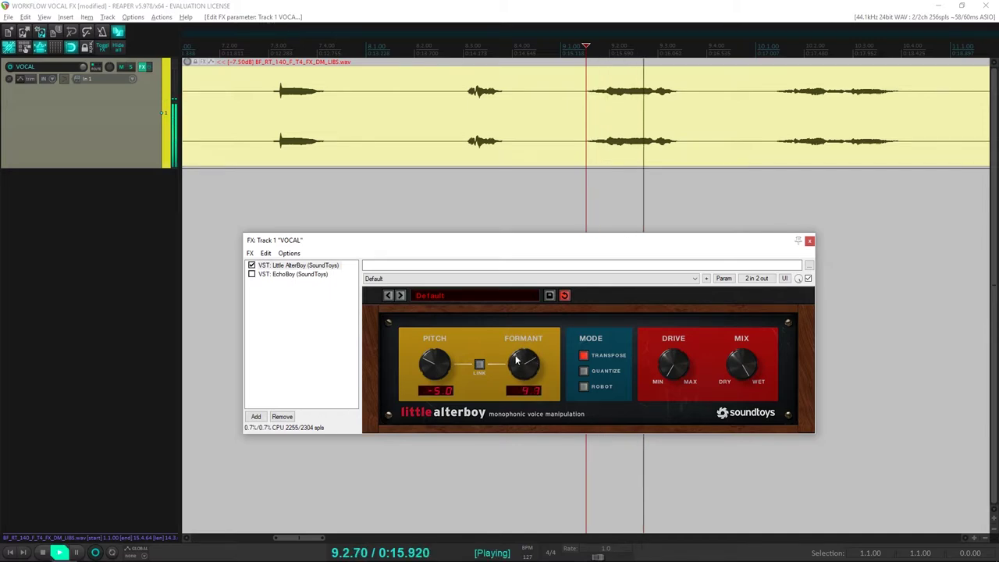
key(space)
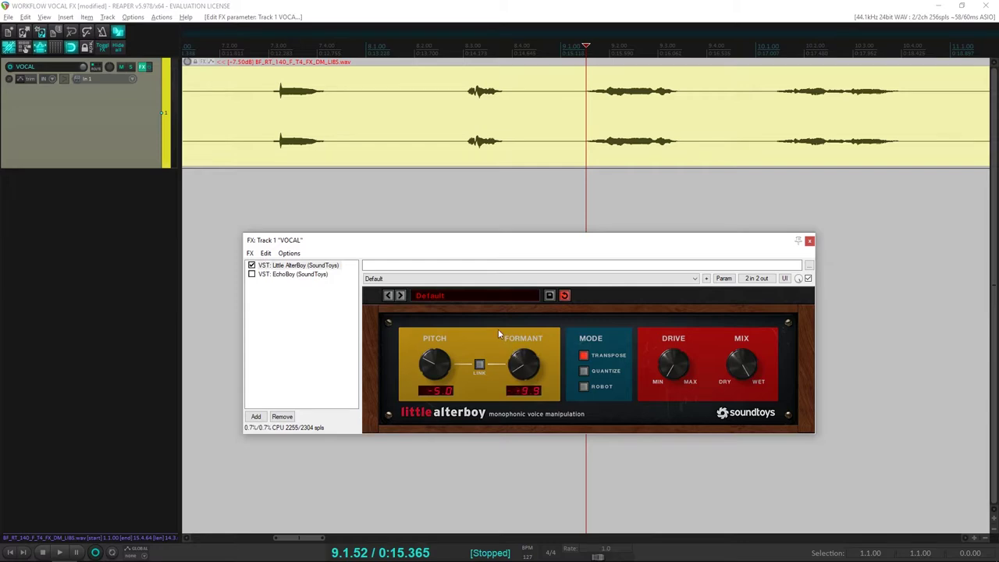
key(space)
scroll(535, 375, up, 2)
key(space)
Step: Set the formant to 6.6 and play the phrase to hear the shift
drag(535, 376, 536, 301)
key(space)
key(space)
key(space)
key(space)
Step: Compare the Robot and Quantize modes by playing the phrase in each, and leave the mode on Robot
click(584, 386)
key(space)
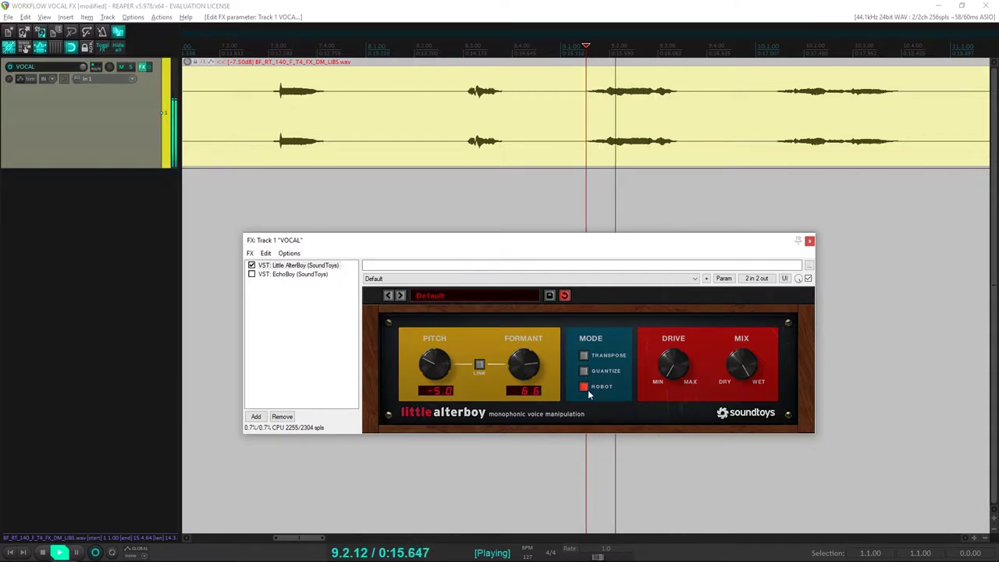
click(584, 372)
key(space)
key(space)
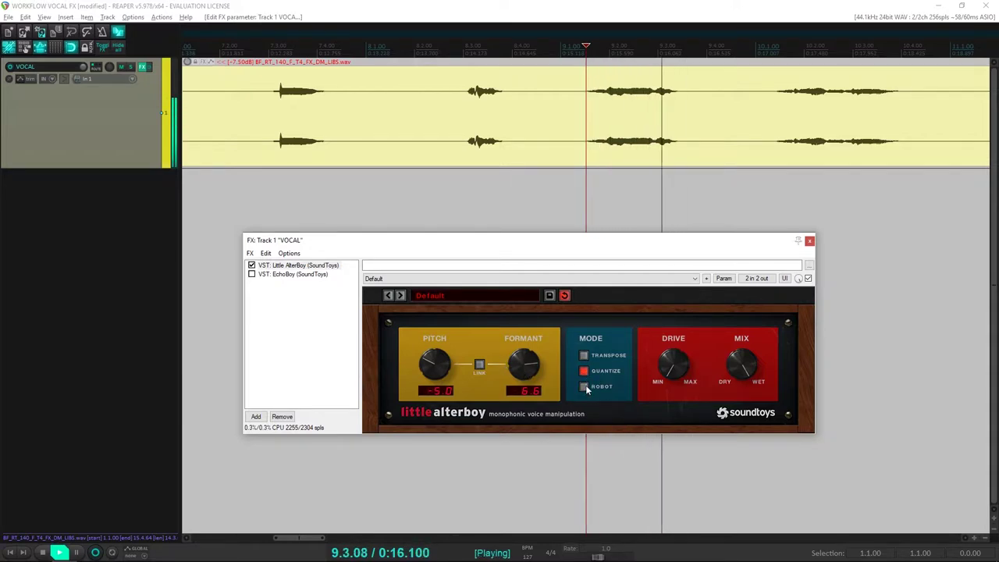
key(space)
click(586, 386)
key(space)
key(space)
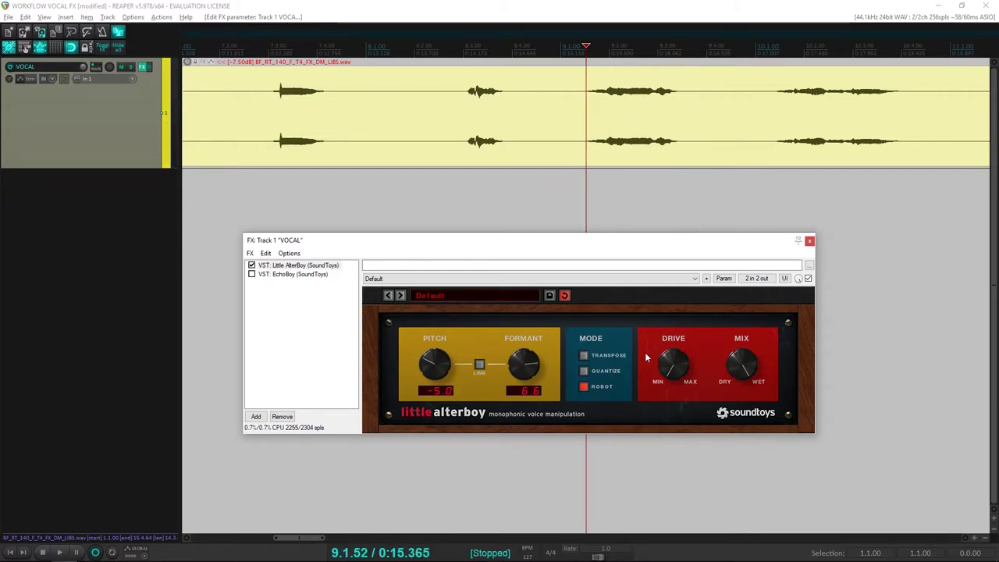
Step: Turn the Little AlterBoy drive up to maximum and play the phrase with the added distortion
key(space)
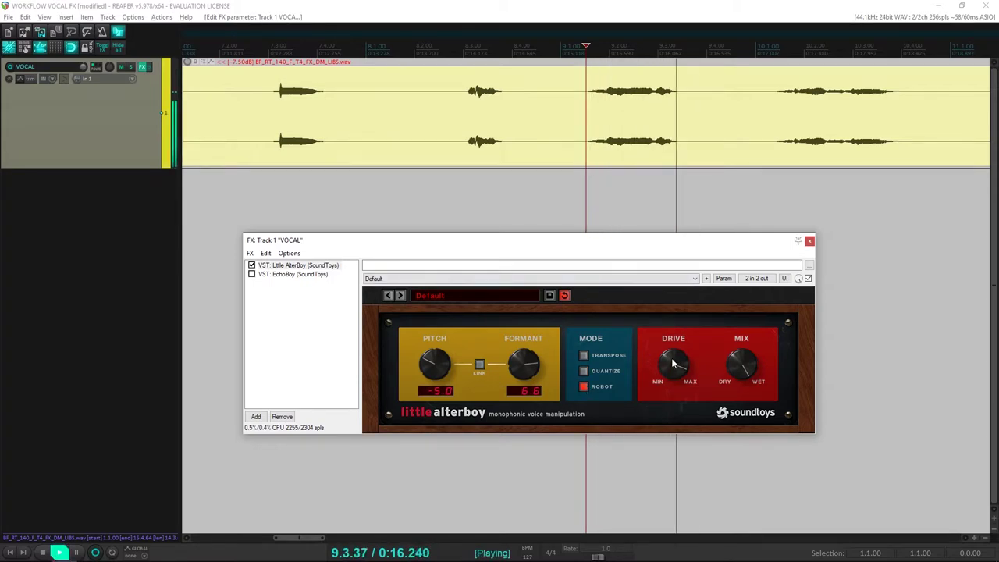
key(space)
drag(674, 382, 669, 350)
key(space)
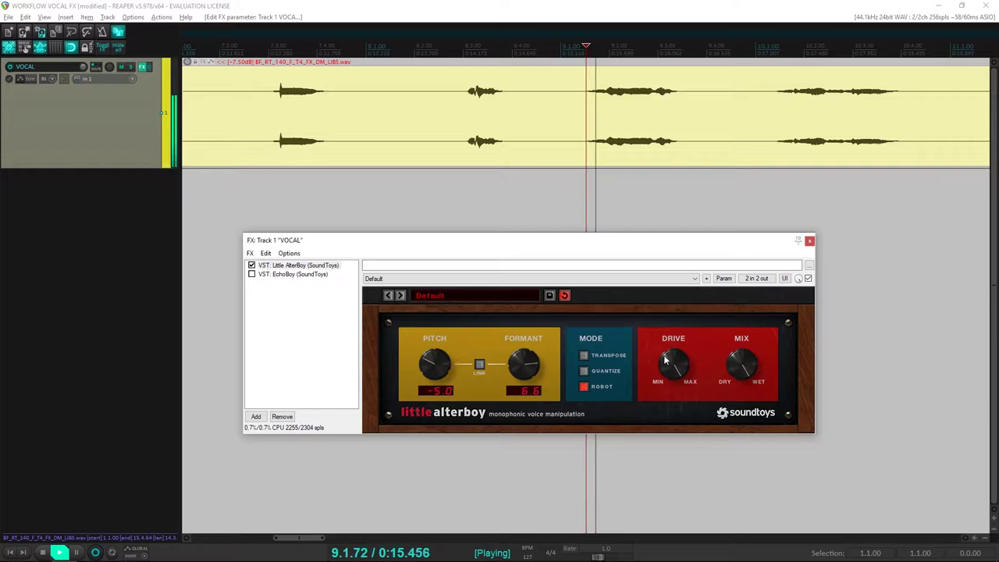
Step: Play the phrase through Little AlterBoy and compare it with the plugin bypassed, then leave the plugin enabled
key(space)
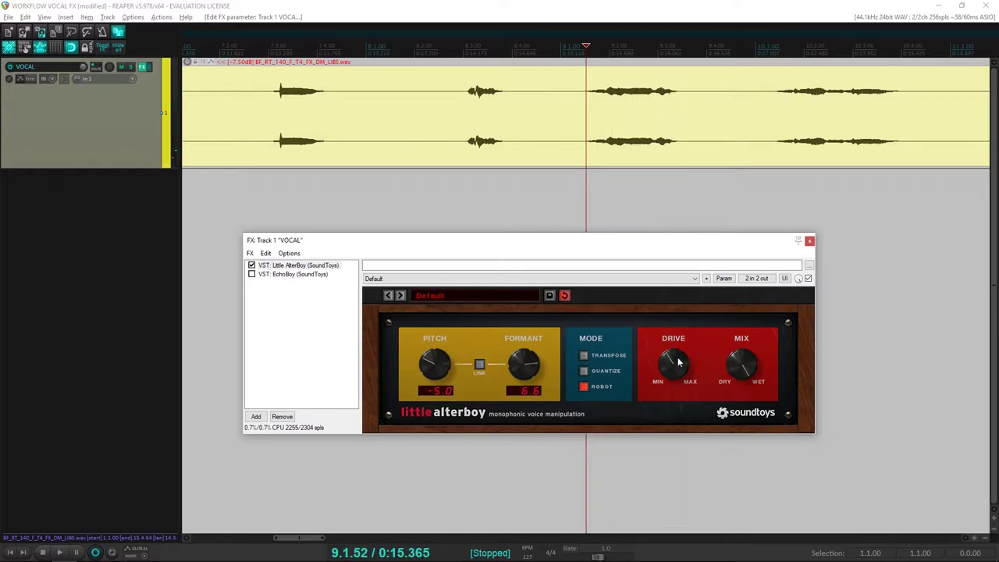
key(space)
key(space)
scroll(632, 209, down, 3)
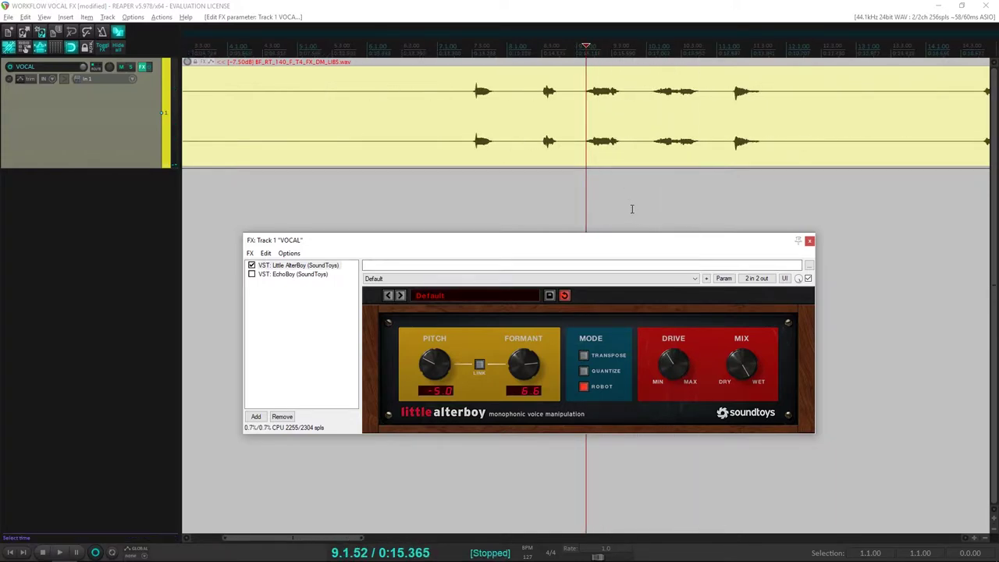
click(252, 275)
key(space)
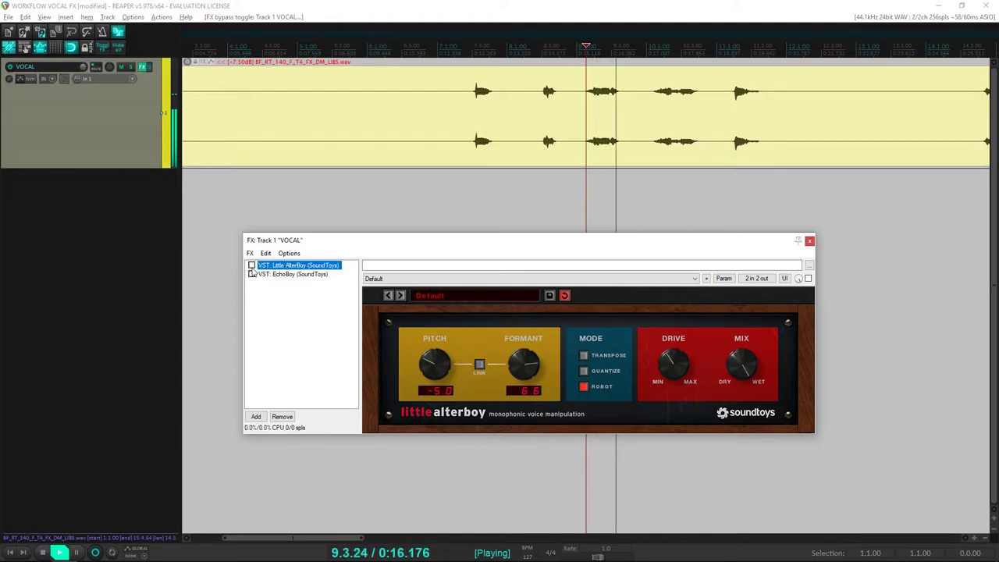
key(space)
Step: Show EchoBoy with its window below the waveform, set its echo time to 1/64th, and enable the plugin
click(263, 275)
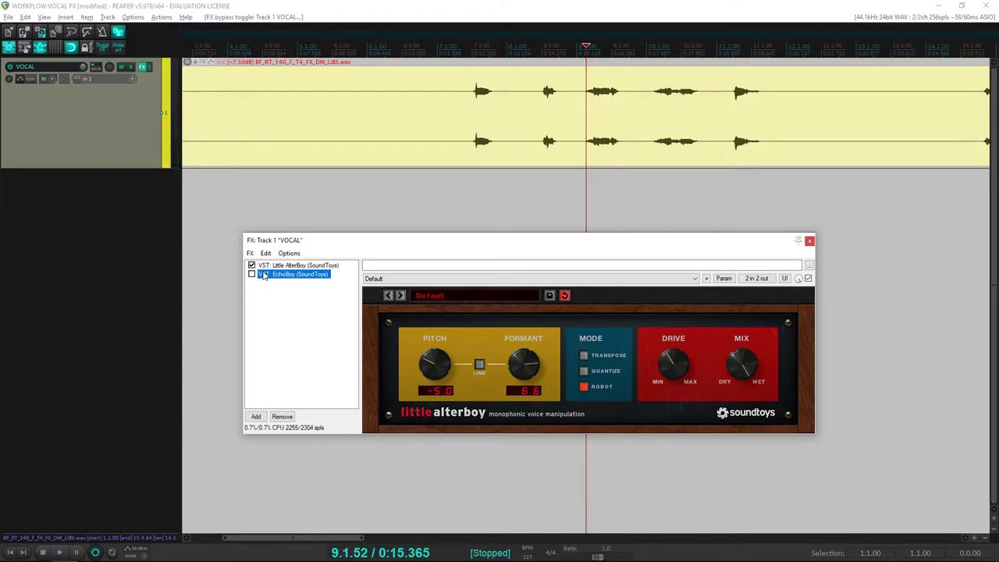
drag(289, 243, 167, 155)
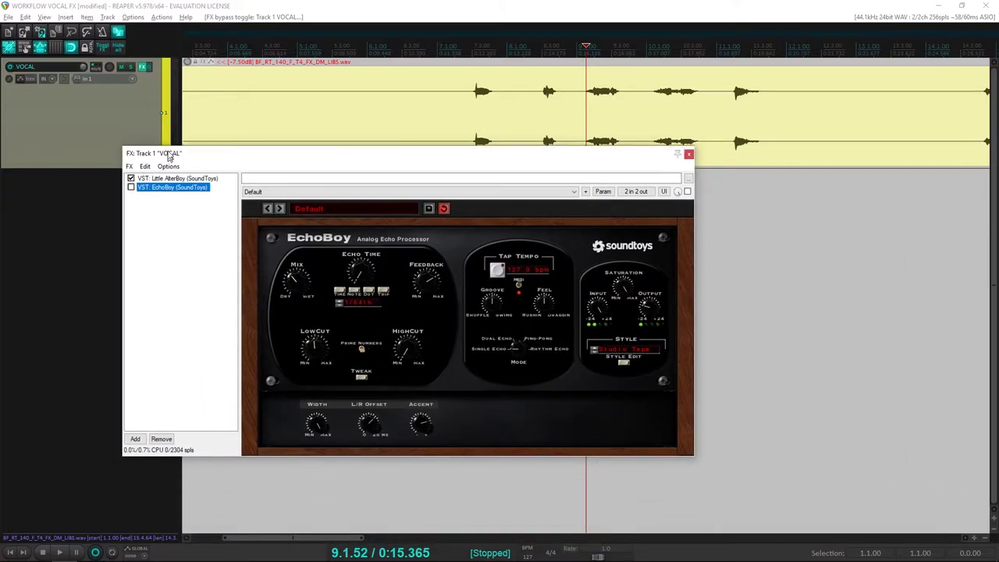
drag(307, 161, 462, 231)
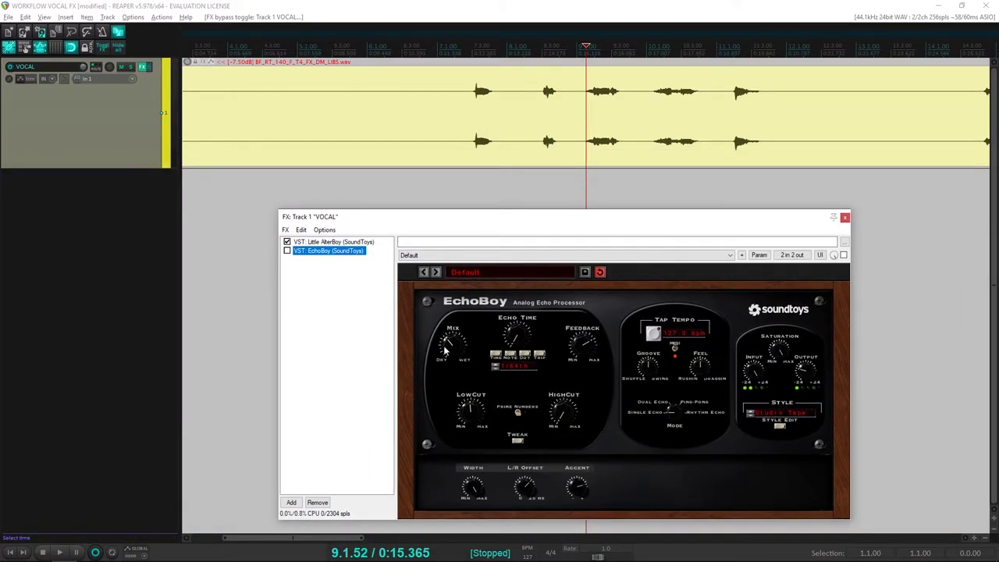
click(517, 337)
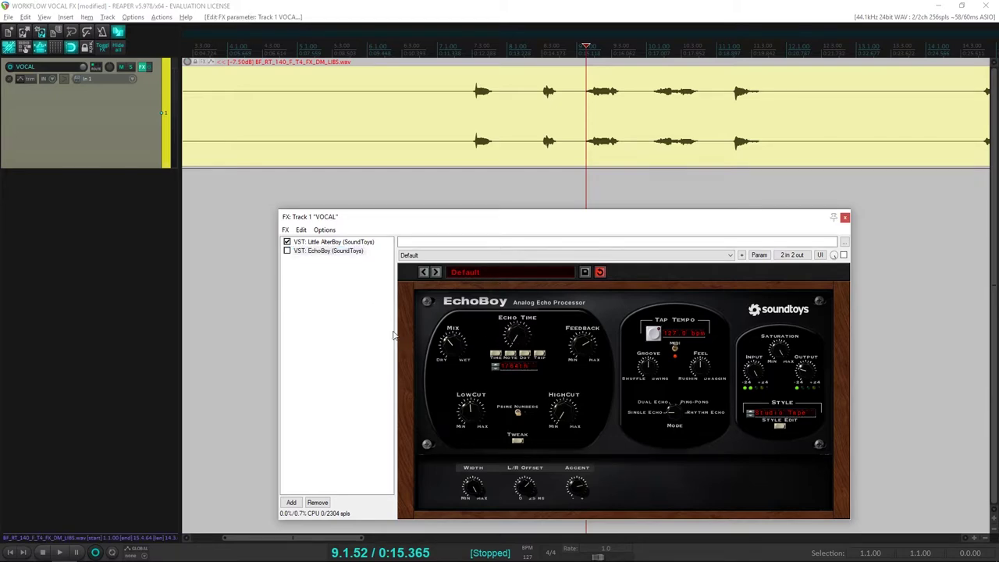
click(286, 253)
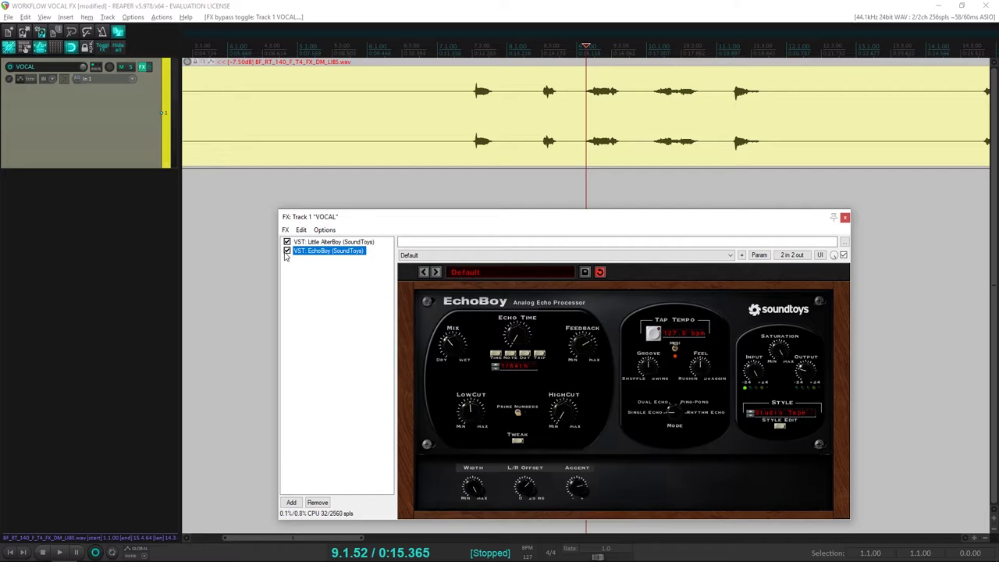
Step: Play the phrase through EchoBoy to hear its echo and saturation, and place the edit cursor just before the sound in bar 7
click(750, 372)
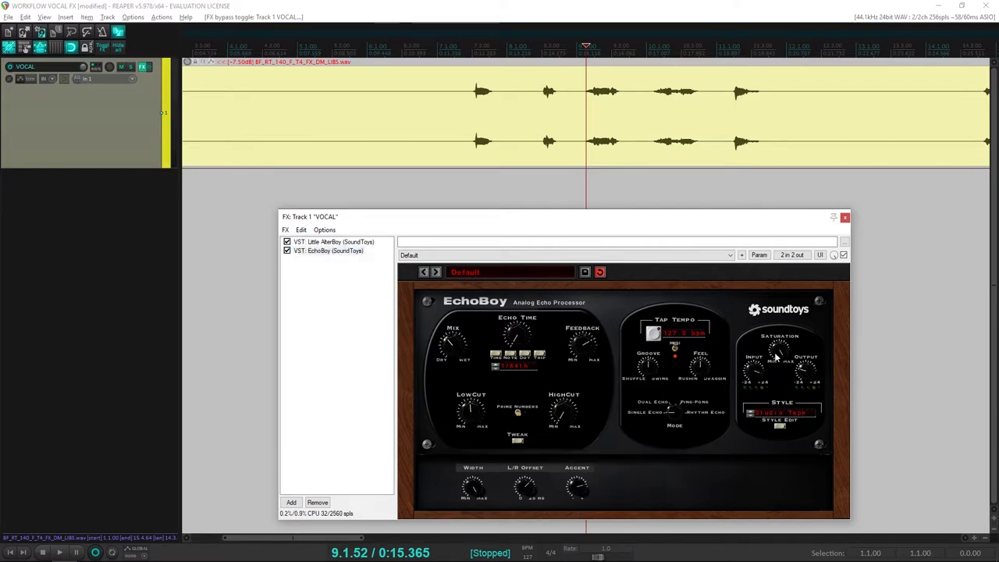
key(space)
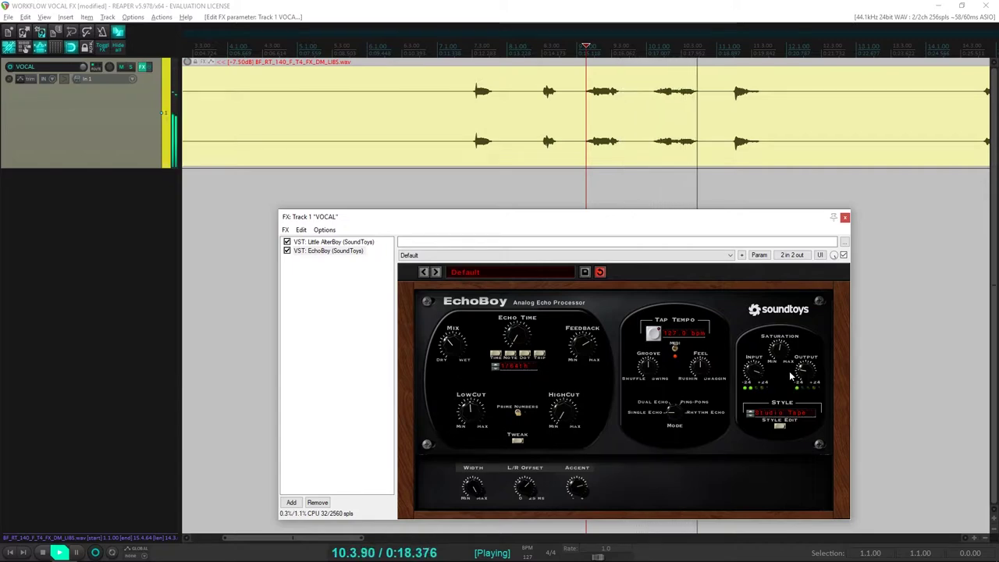
key(space)
key(space)
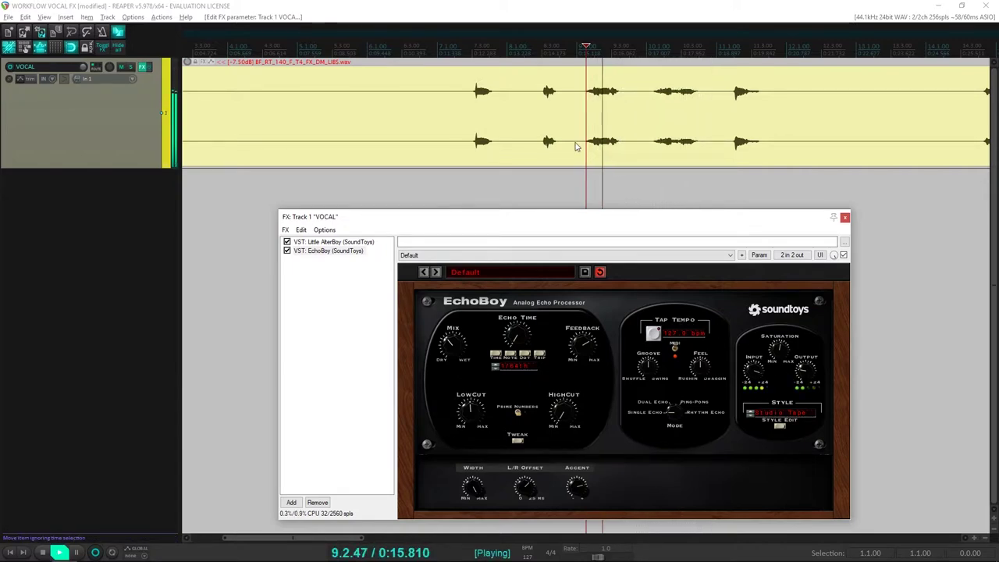
key(space)
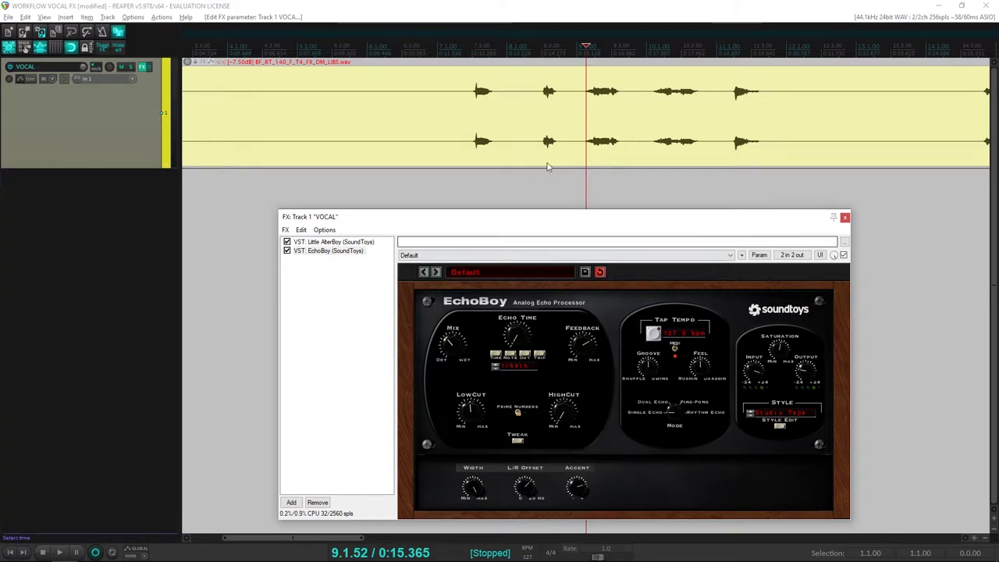
click(469, 113)
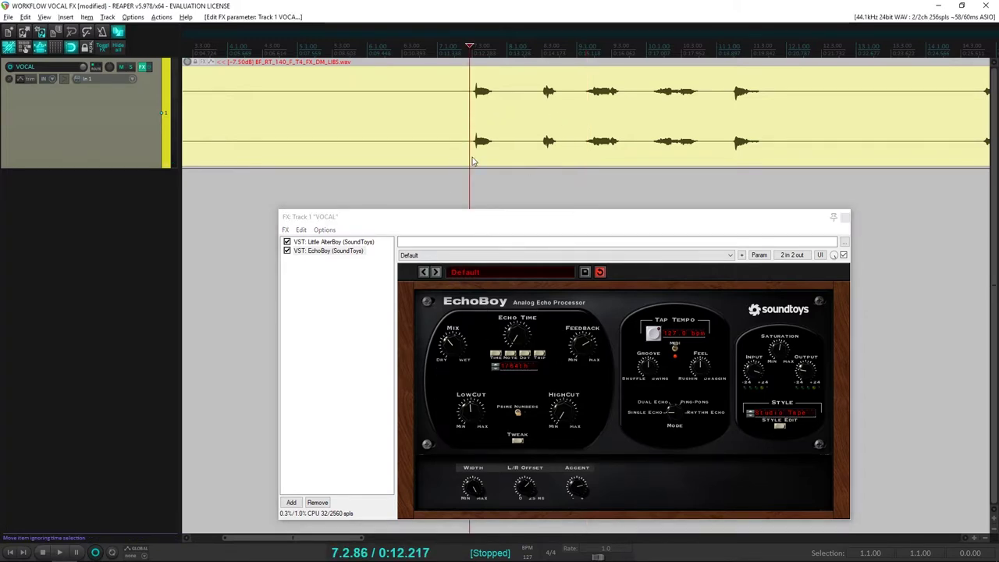
scroll(472, 161, down, 2)
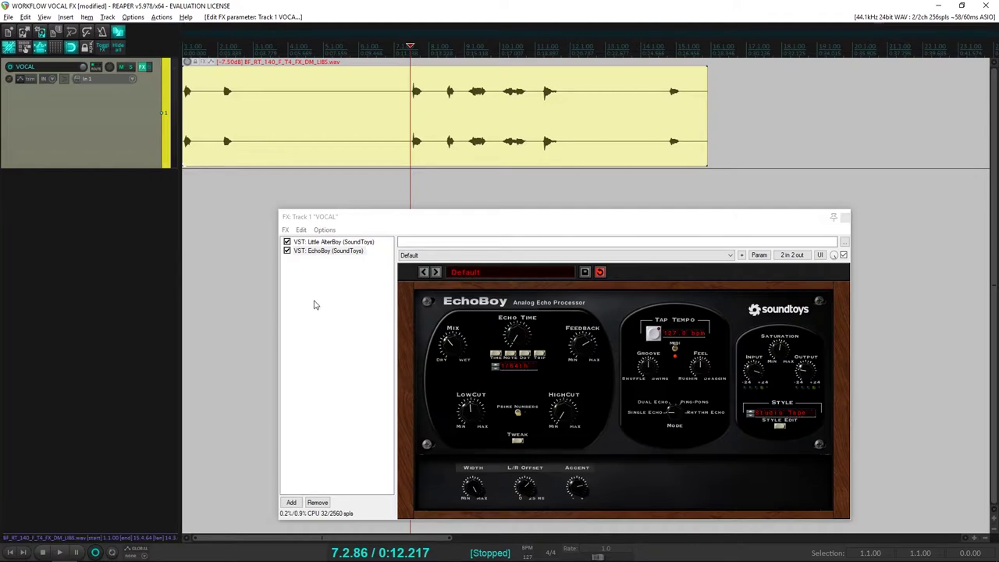
scroll(382, 154, up, 3)
scroll(382, 155, down, 1)
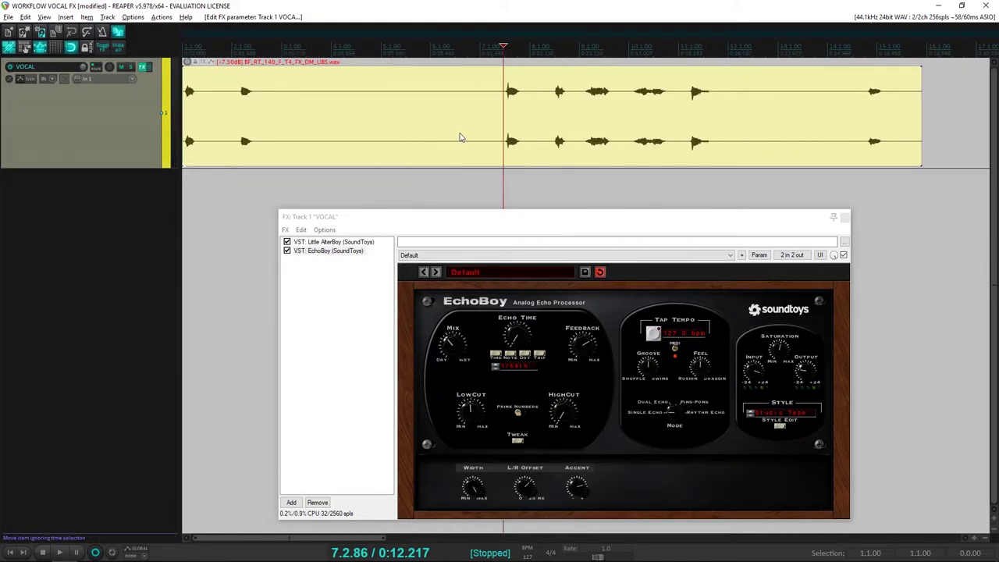
scroll(461, 136, up, 2)
scroll(508, 135, up, 2)
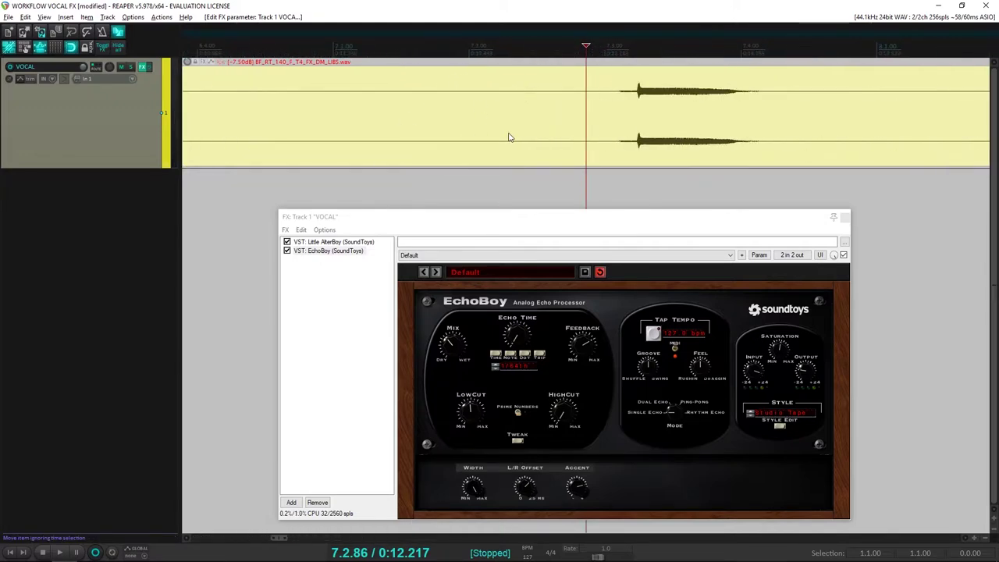
scroll(598, 95, down, 3)
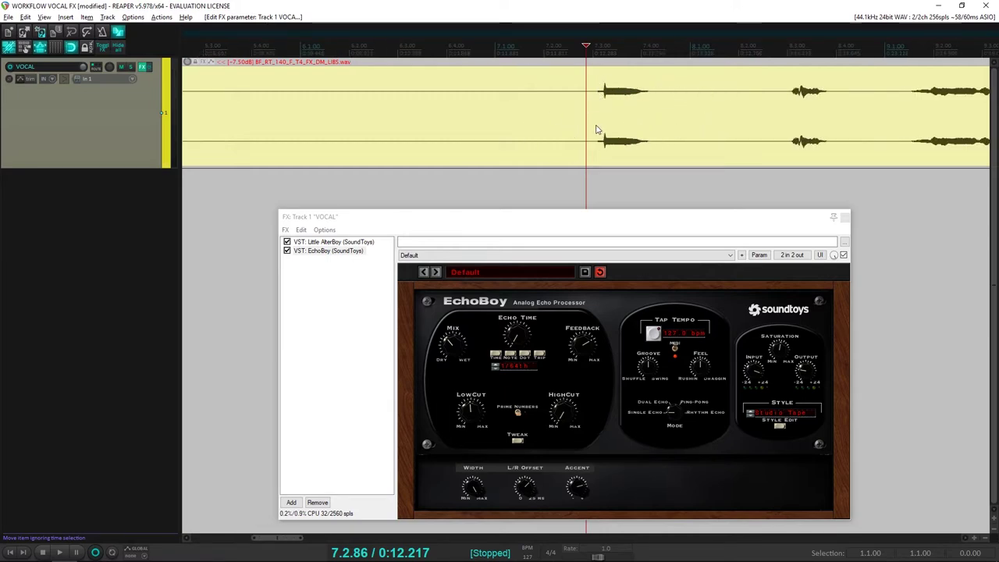
scroll(560, 160, down, 4)
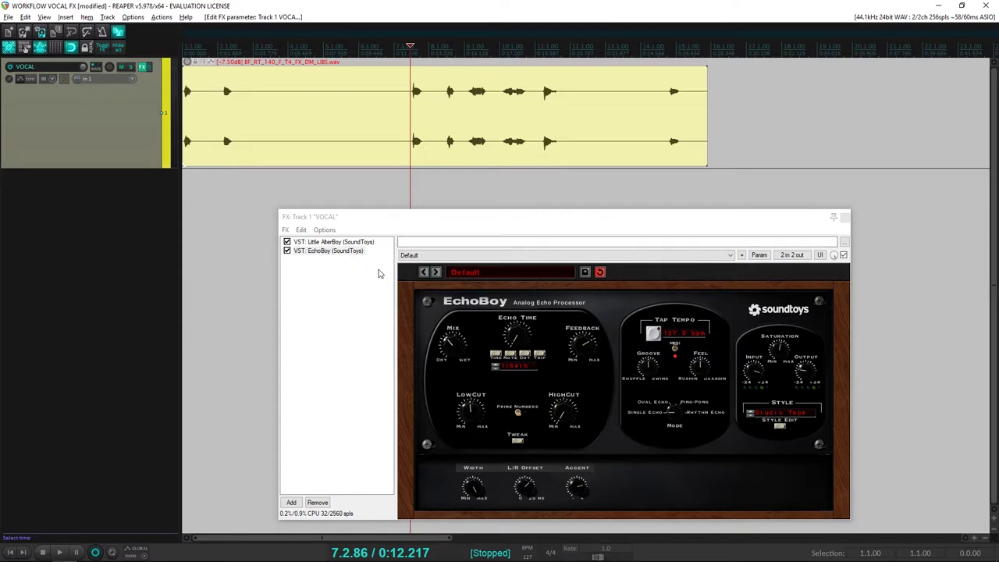
scroll(430, 139, up, 4)
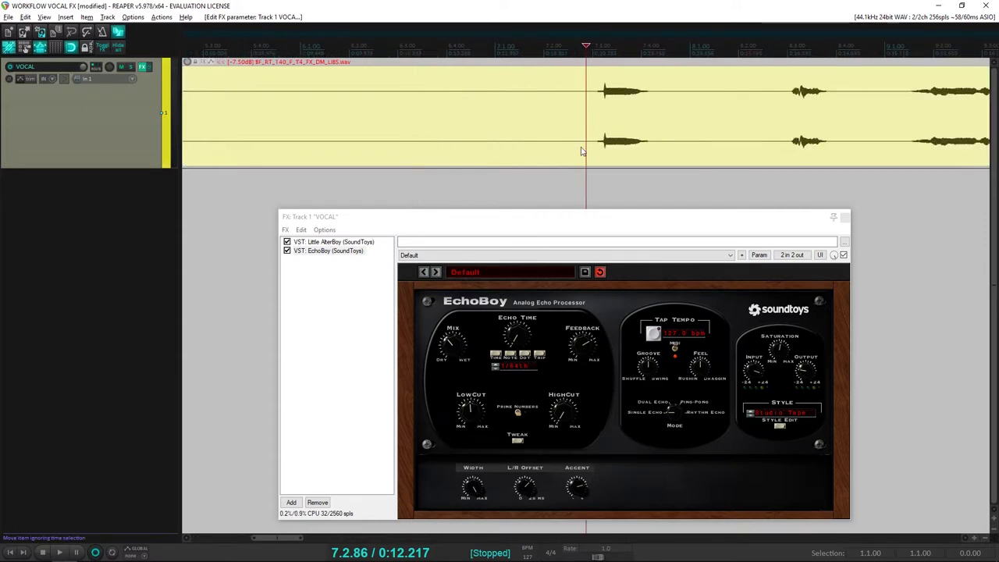
scroll(402, 120, down, 4)
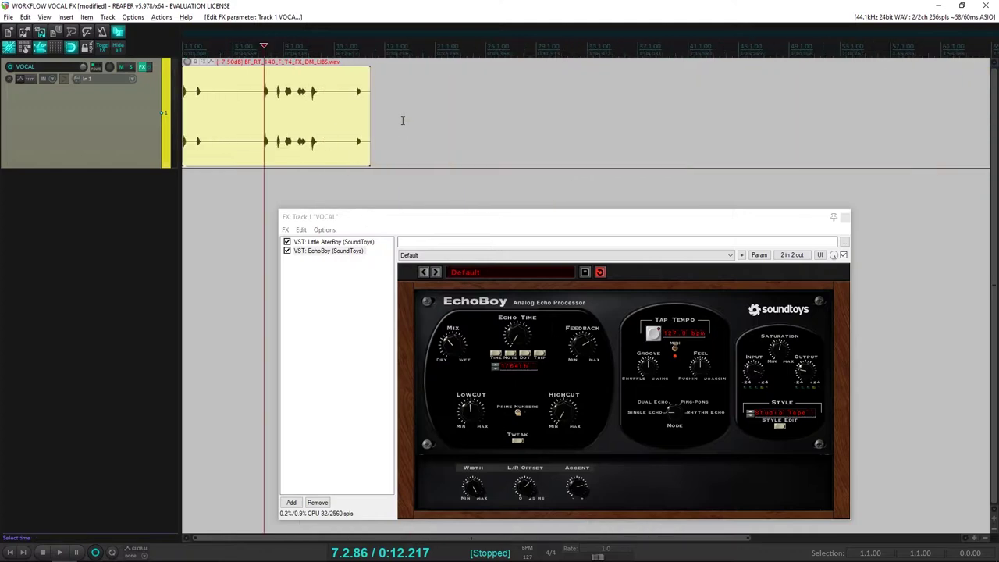
scroll(356, 138, up, 4)
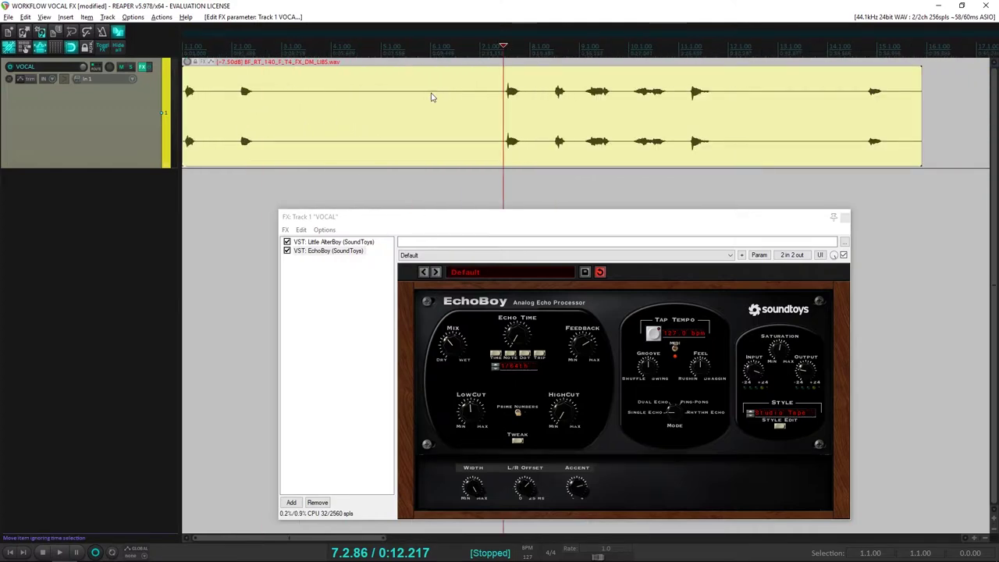
scroll(449, 106, up, 3)
scroll(451, 109, down, 5)
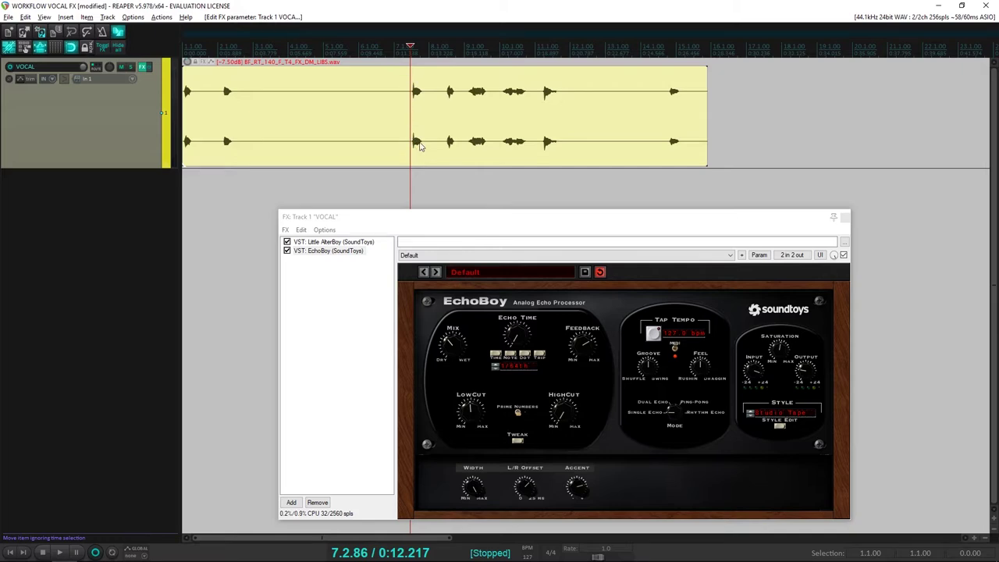
scroll(458, 145, up, 3)
scroll(461, 144, down, 1)
click(369, 325)
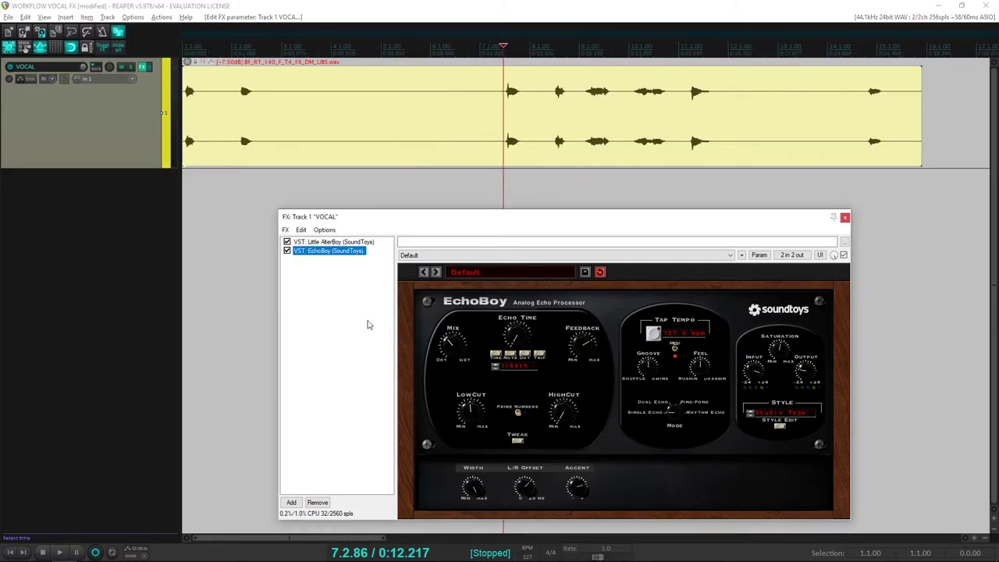
click(367, 307)
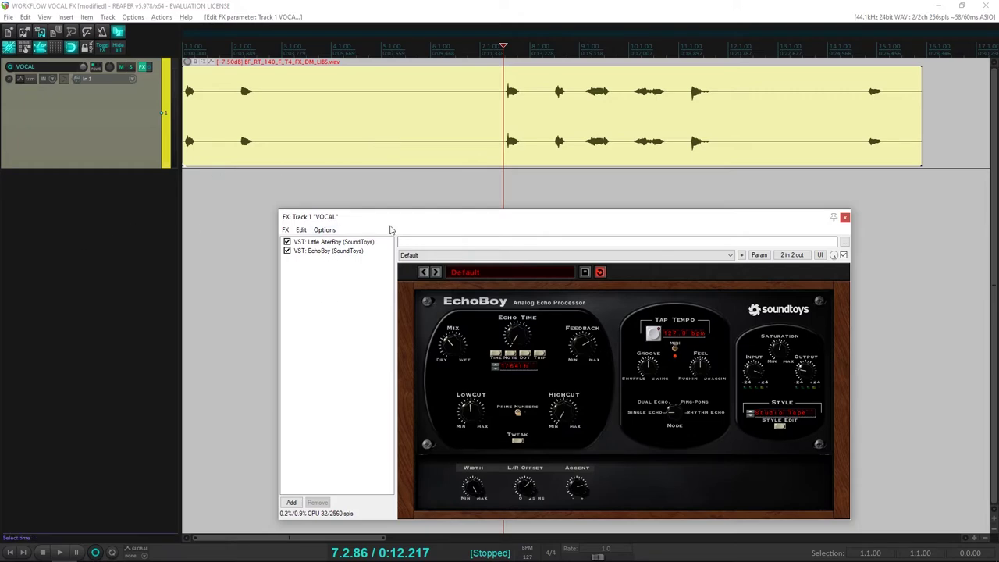
Step: Play the vocal sound in bar 7 and the following one in bar 8 with both effects active
key(space)
key(space)
click(562, 117)
click(557, 110)
key(space)
key(space)
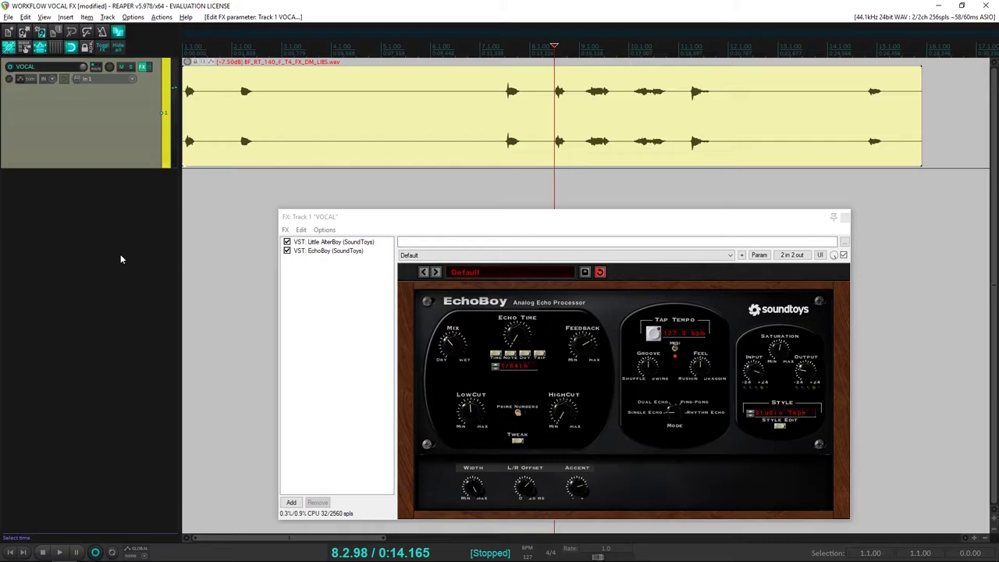
click(112, 228)
double_click(112, 228)
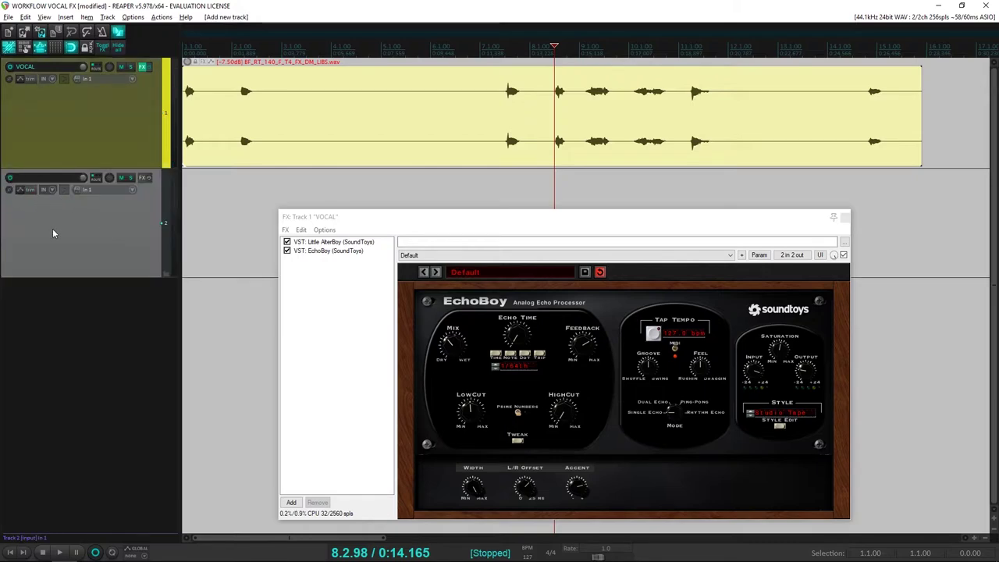
key(Delete)
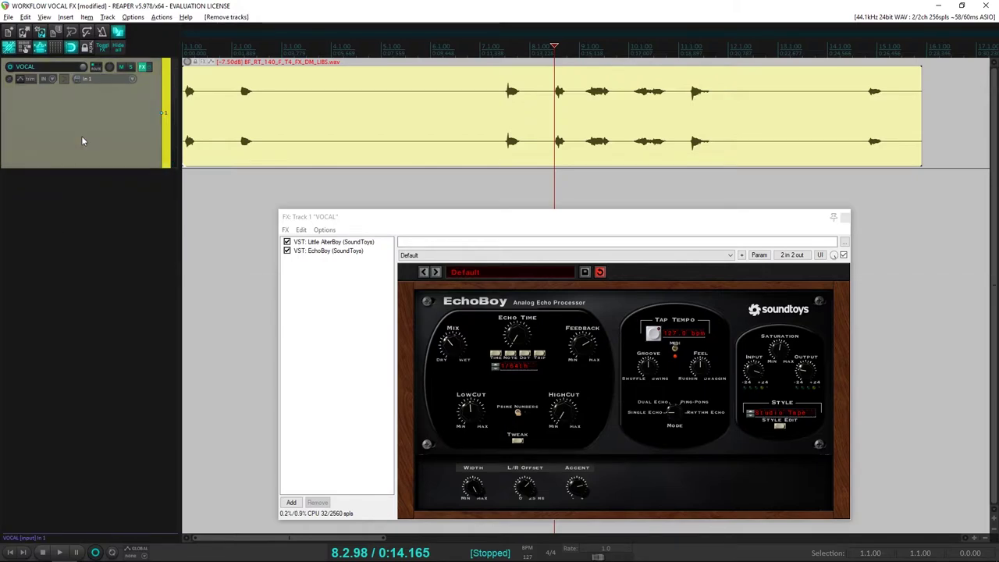
Step: Render the VOCAL track with its effects to a stereo stem track and mute the original
right_click(81, 136)
mouse_move(155, 243)
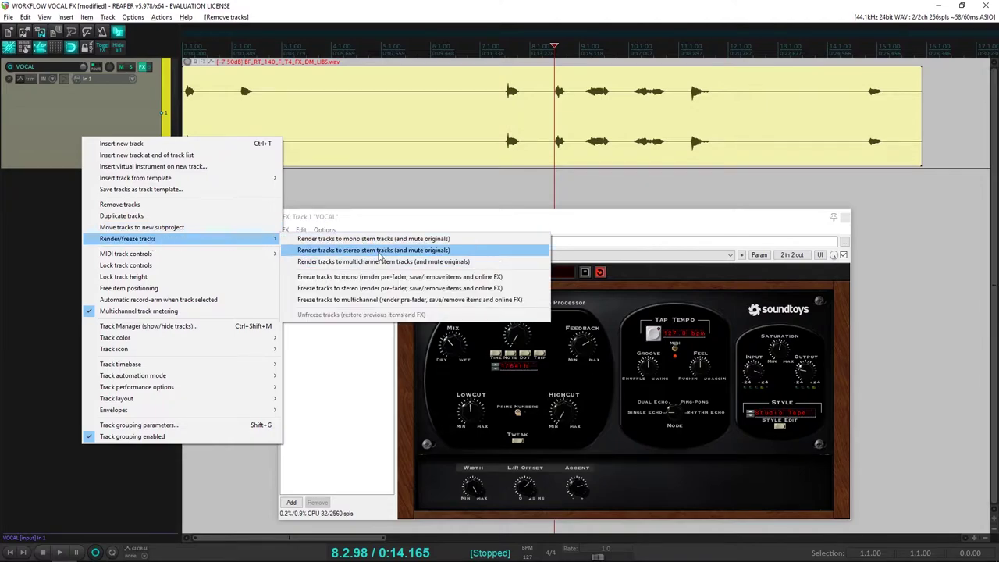
click(380, 250)
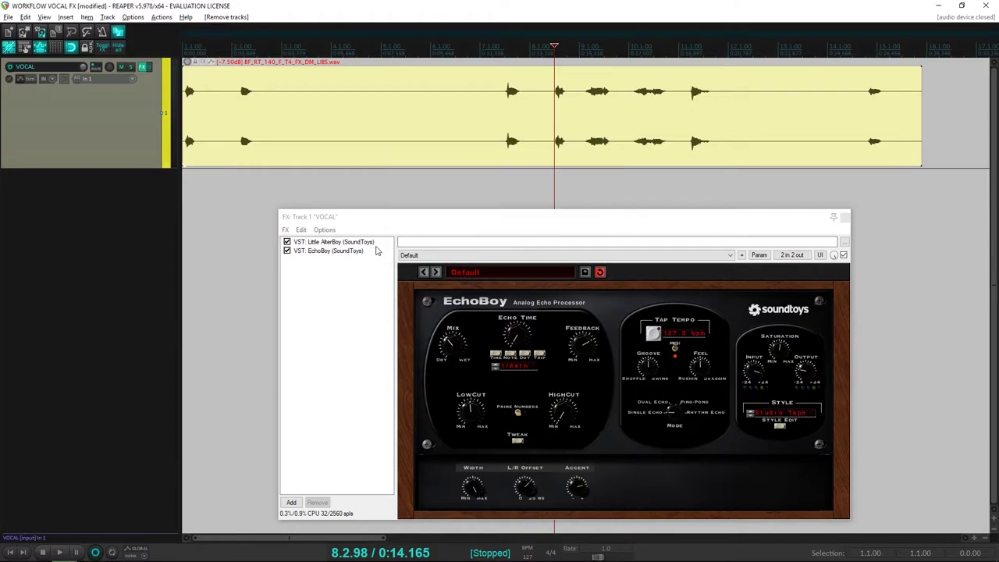
scroll(379, 160, down, 3)
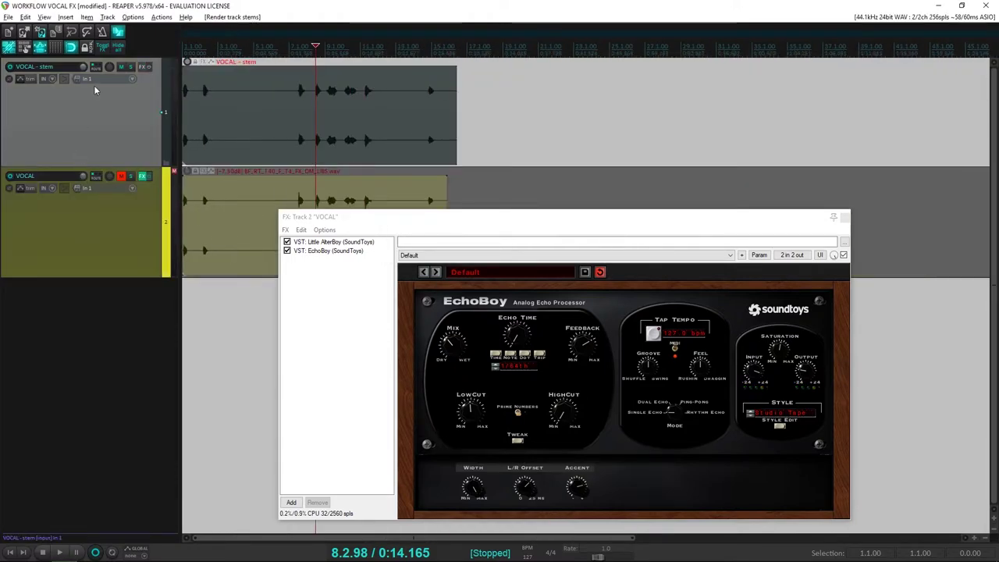
Step: Select the rendered VOCAL stem item and play its first two vocal sounds
click(131, 78)
click(134, 61)
click(184, 96)
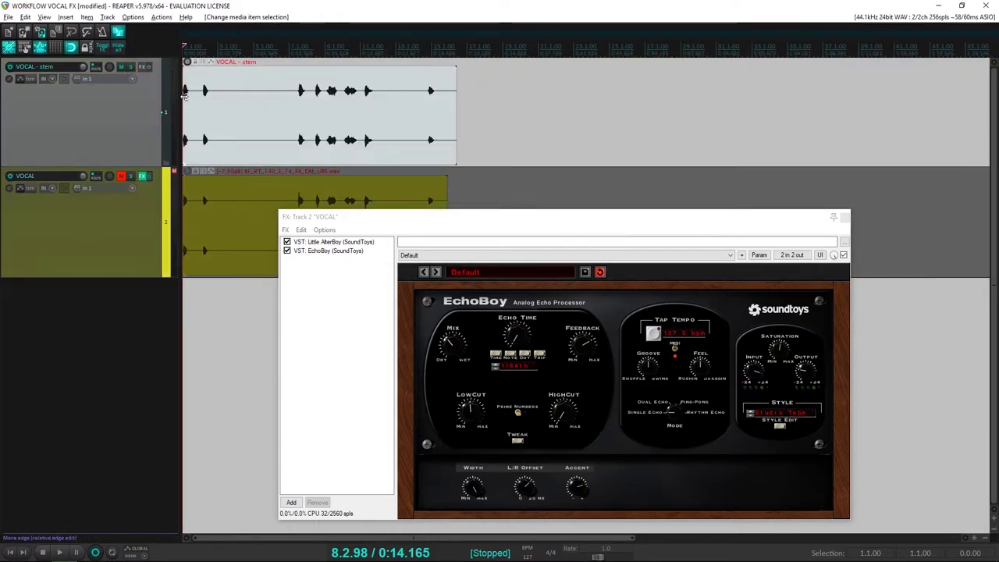
scroll(237, 105, up, 3)
key(space)
scroll(238, 105, up, 3)
key(space)
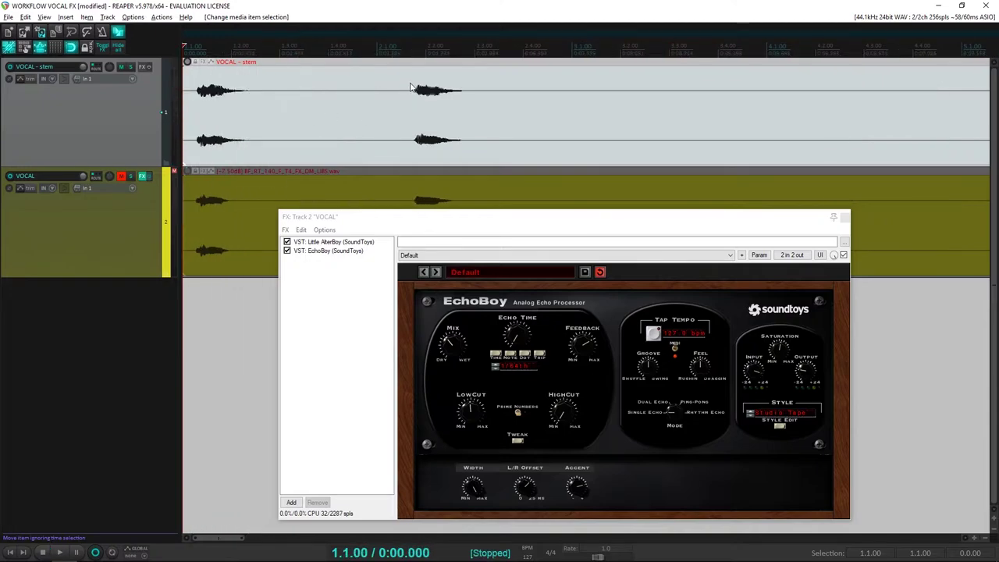
click(410, 94)
key(space)
key(space)
Step: Place the edit cursor at the stem's third sound, then enlarge the stem track's height and move the effects window clear of it
scroll(427, 97, down, 4)
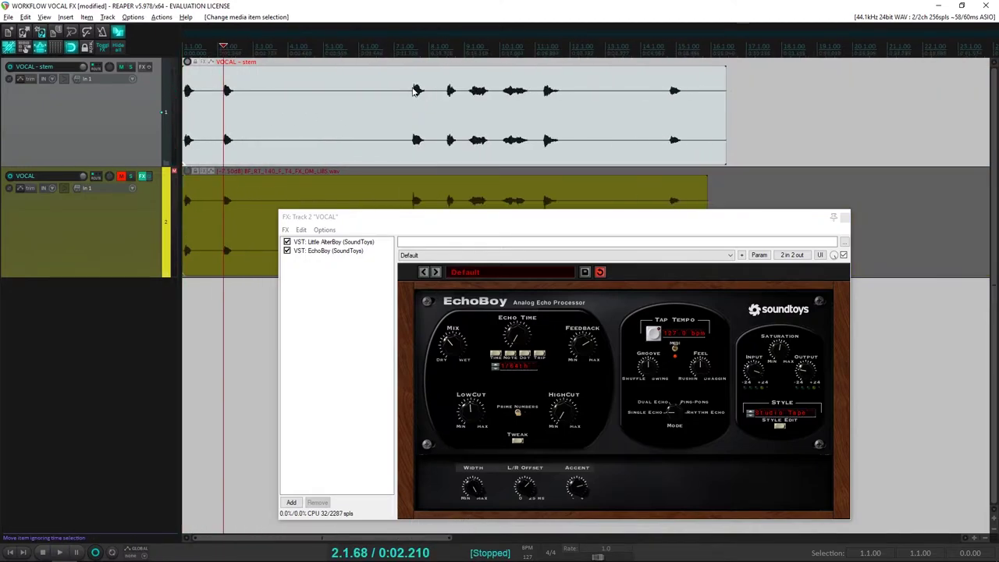
click(414, 91)
scroll(413, 91, up, 5)
scroll(602, 97, down, 4)
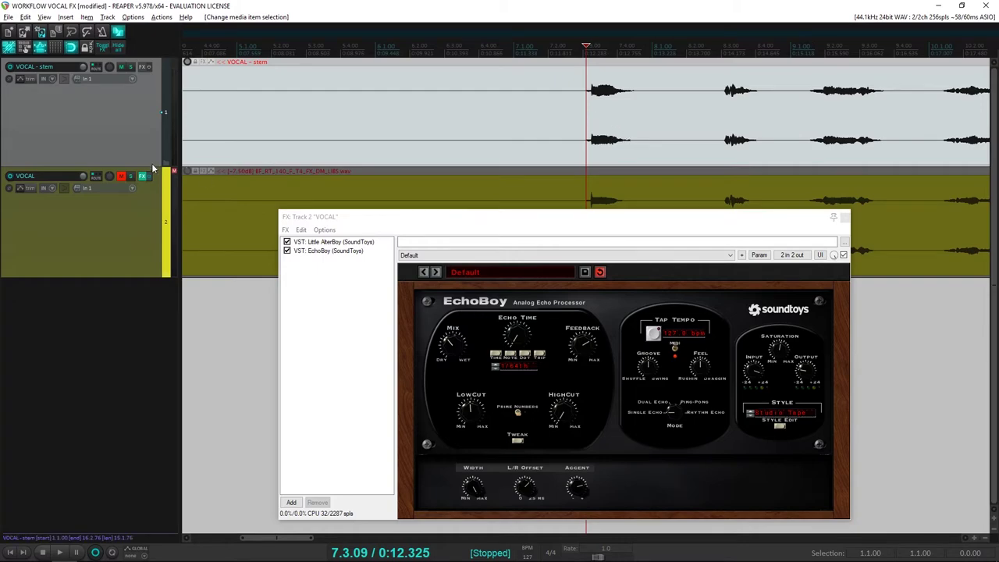
drag(146, 165, 146, 286)
drag(528, 216, 479, 310)
scroll(730, 168, up, 3)
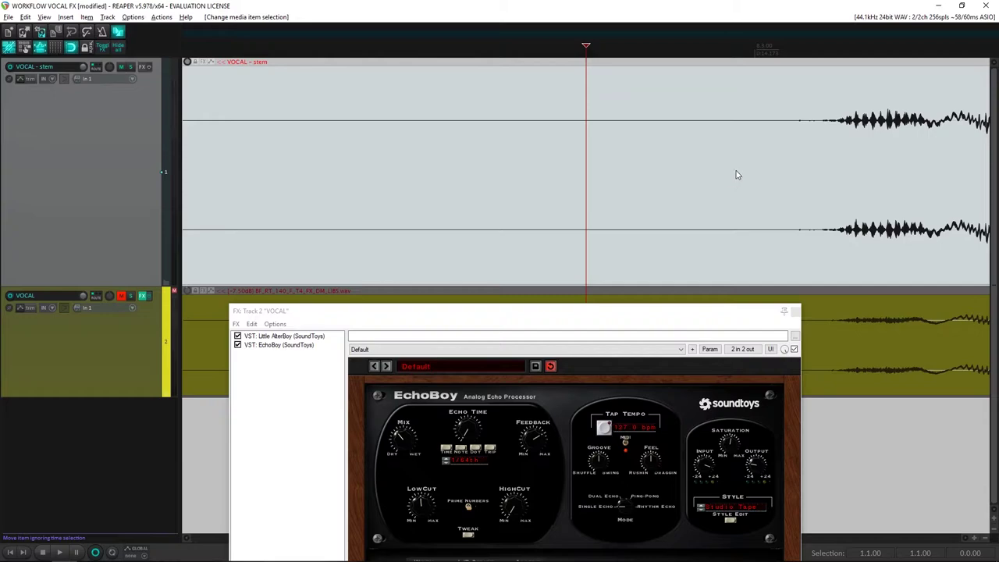
Step: Split the VOCAL stem item just before and just after its third vocal sound to isolate that sound
scroll(811, 137, down, 4)
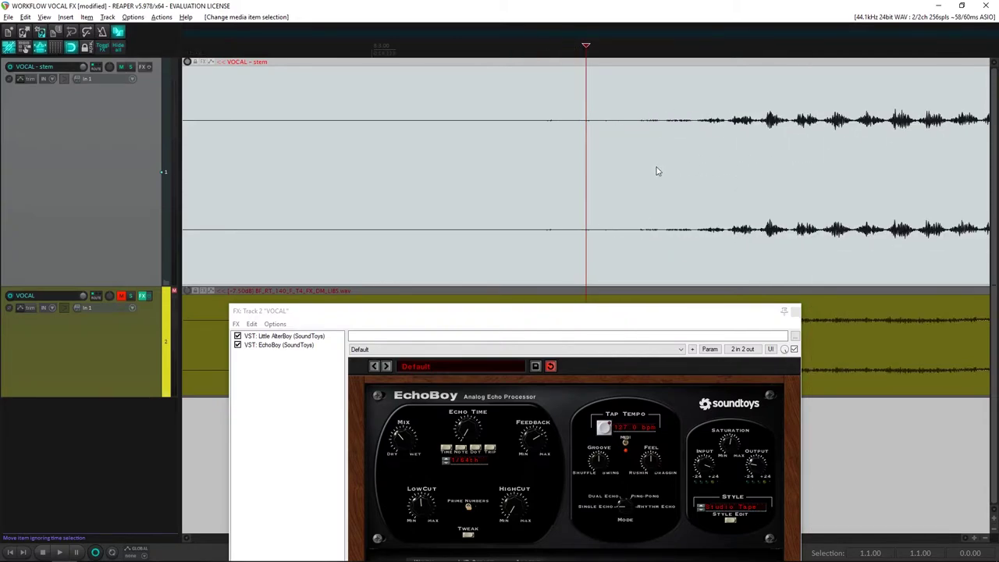
key(s)
scroll(634, 134, down, 5)
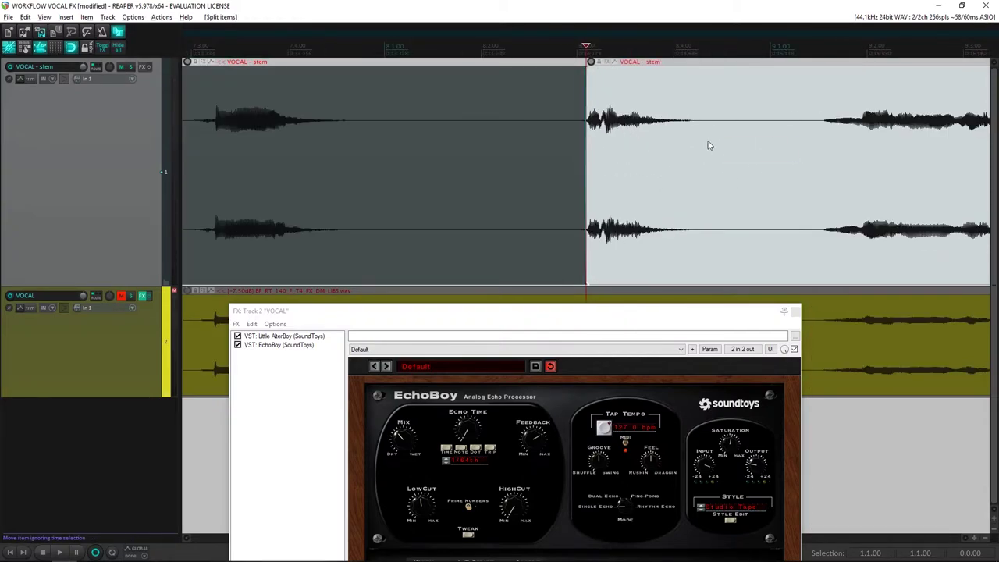
click(708, 142)
key(s)
scroll(589, 166, down, 3)
Step: Trim the neighbouring stem items' edges away from the isolated sound, leaving a gap on both sides of it
click(516, 168)
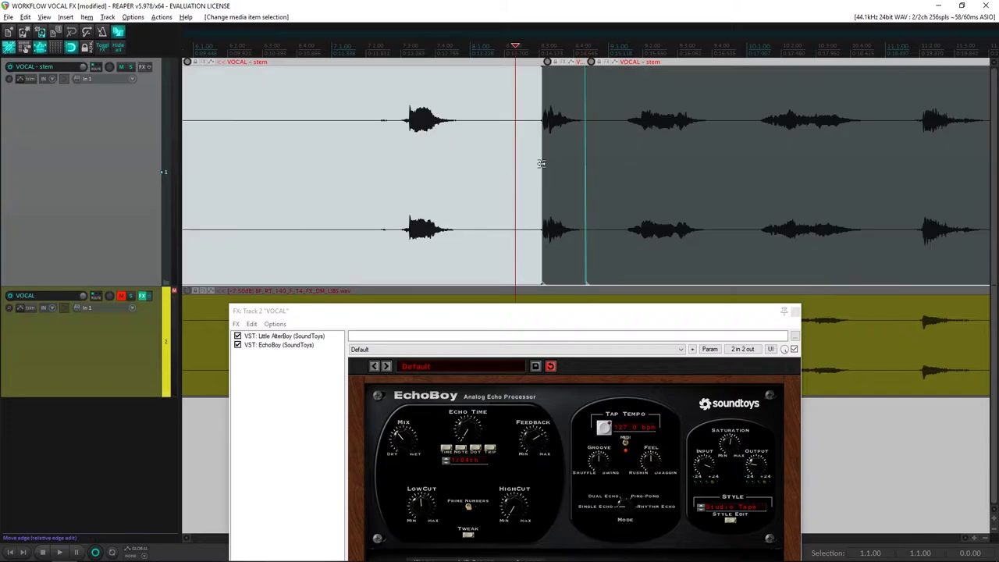
drag(538, 155, 462, 185)
click(542, 149)
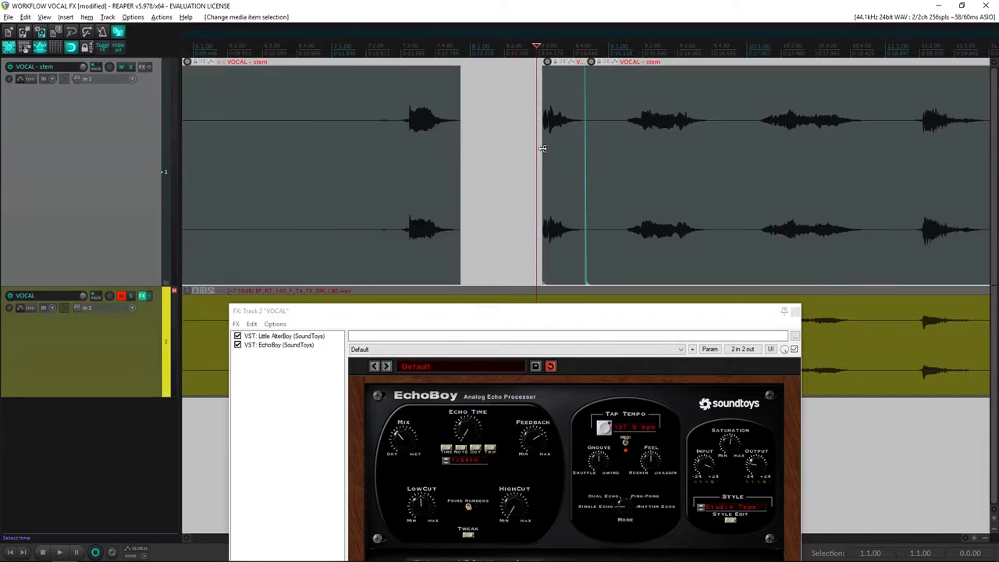
drag(589, 151, 622, 152)
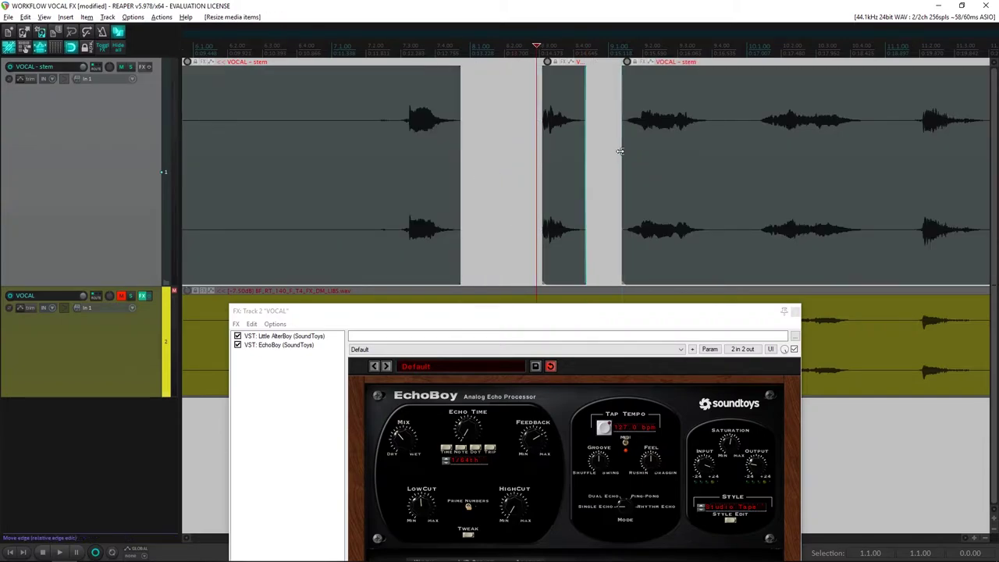
Step: Move the isolated vocal item slightly earlier, to position 8.2.84
click(548, 157)
scroll(563, 173, up, 6)
click(449, 149)
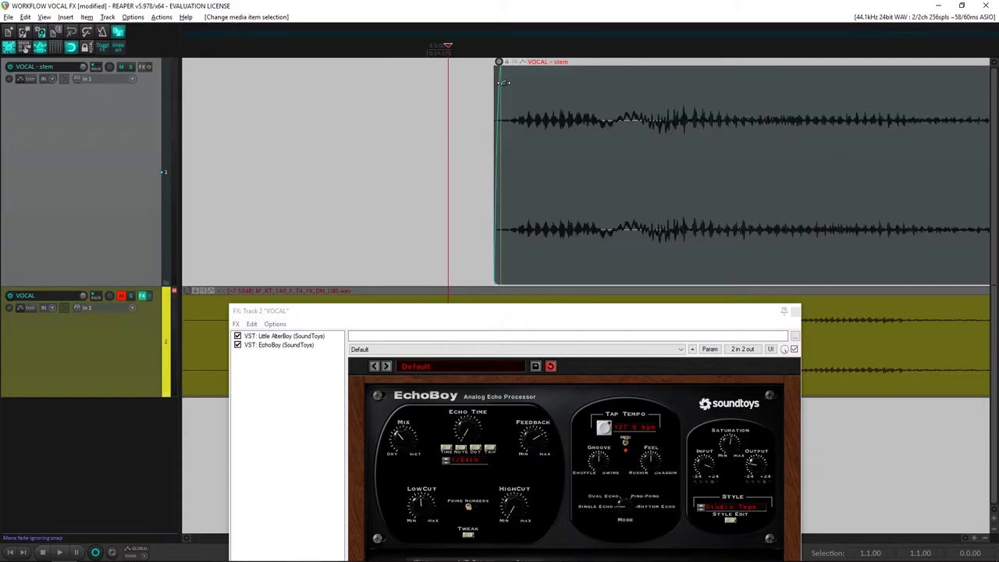
drag(594, 159, 382, 196)
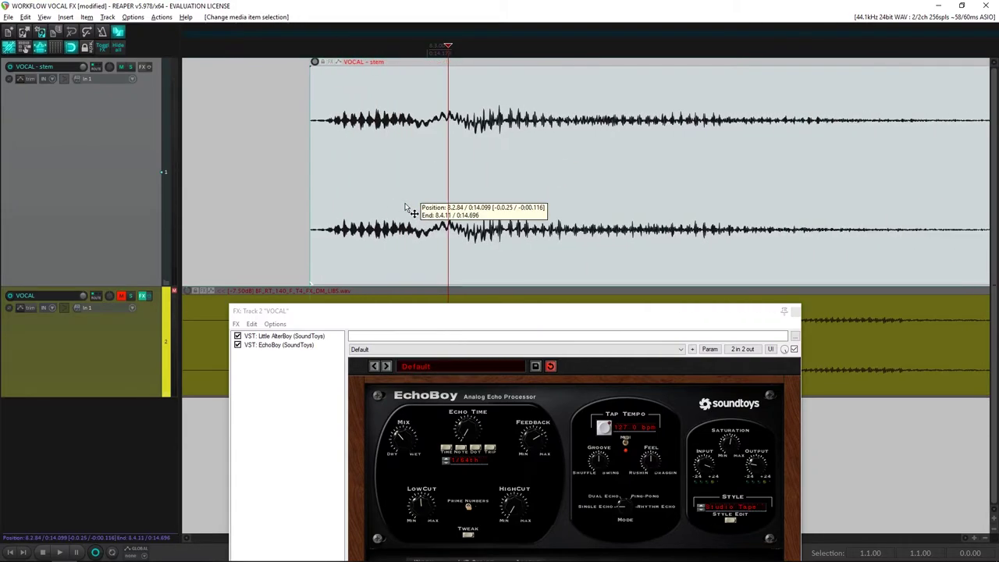
scroll(404, 185, down, 5)
click(565, 107)
scroll(581, 121, up, 6)
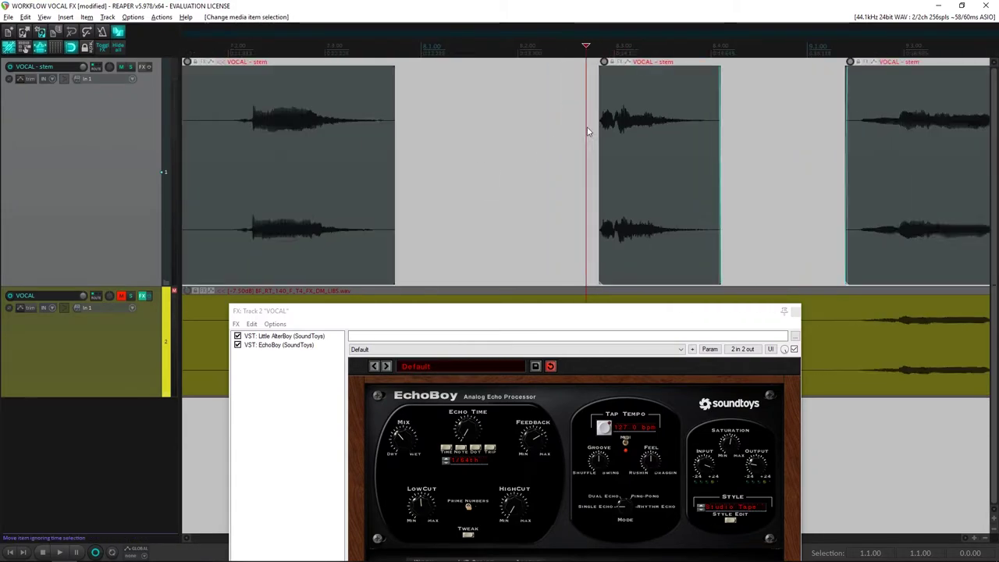
Step: Move the isolated vocal item earlier so that it starts exactly at 8.2.00
scroll(589, 128, down, 4)
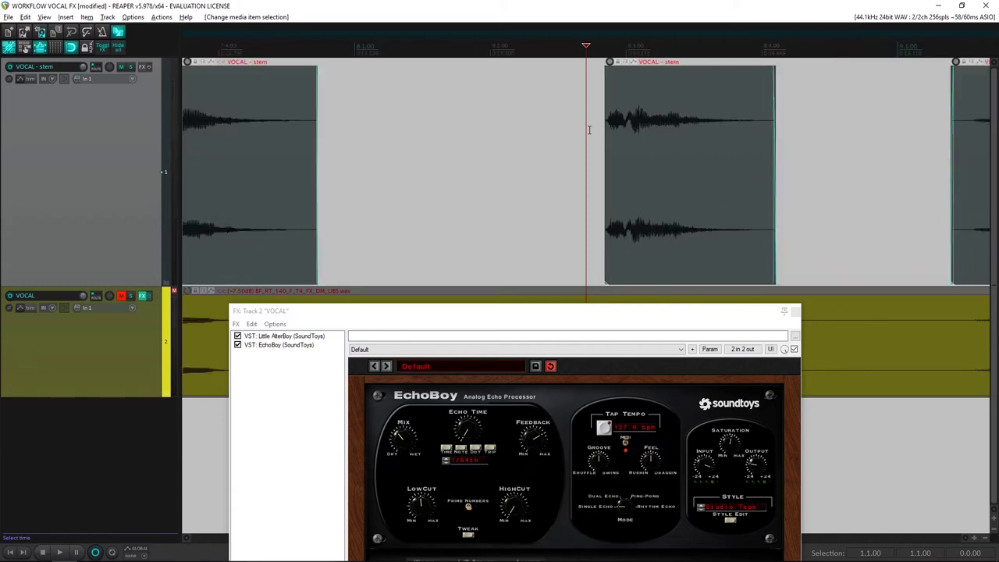
scroll(634, 126, up, 3)
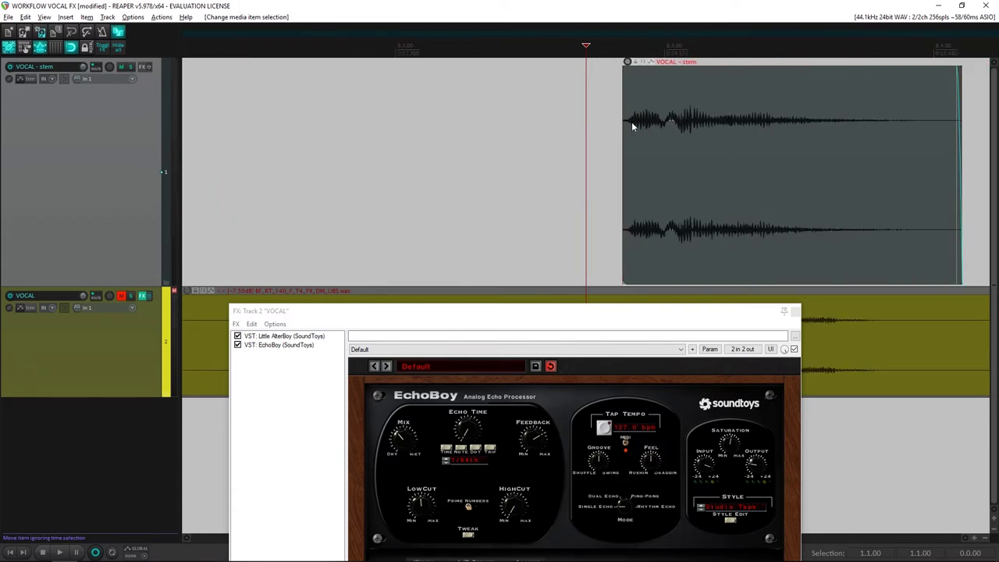
drag(625, 74, 605, 80)
click(804, 131)
drag(804, 131, 578, 181)
click(333, 142)
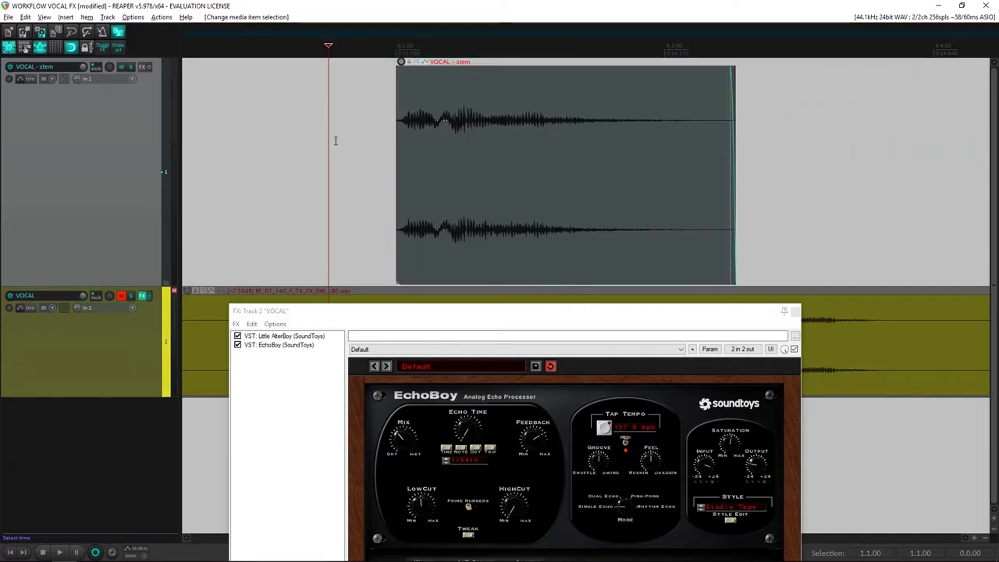
scroll(468, 125, down, 2)
scroll(584, 115, up, 5)
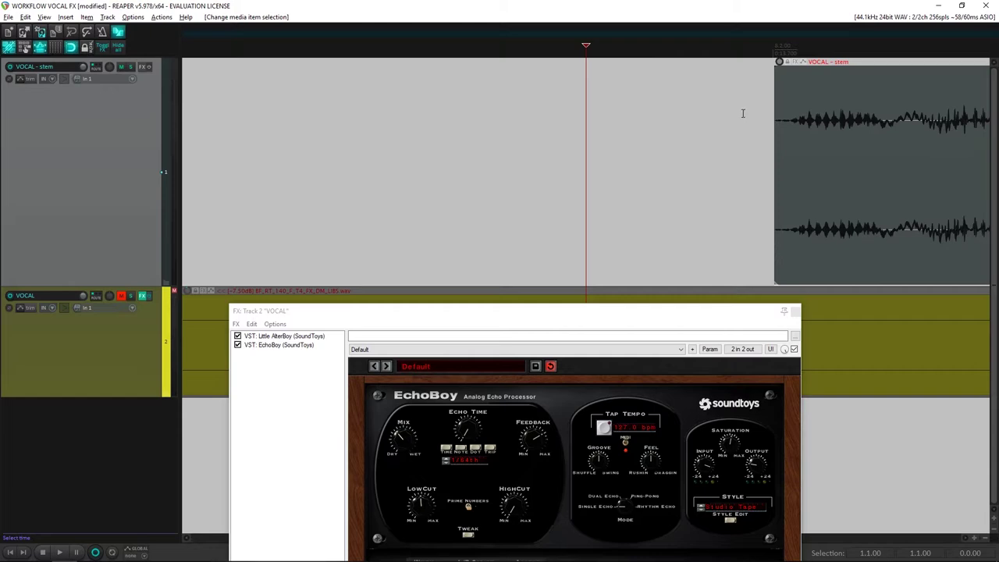
scroll(743, 113, down, 5)
drag(680, 128, 634, 191)
click(622, 107)
scroll(715, 139, up, 8)
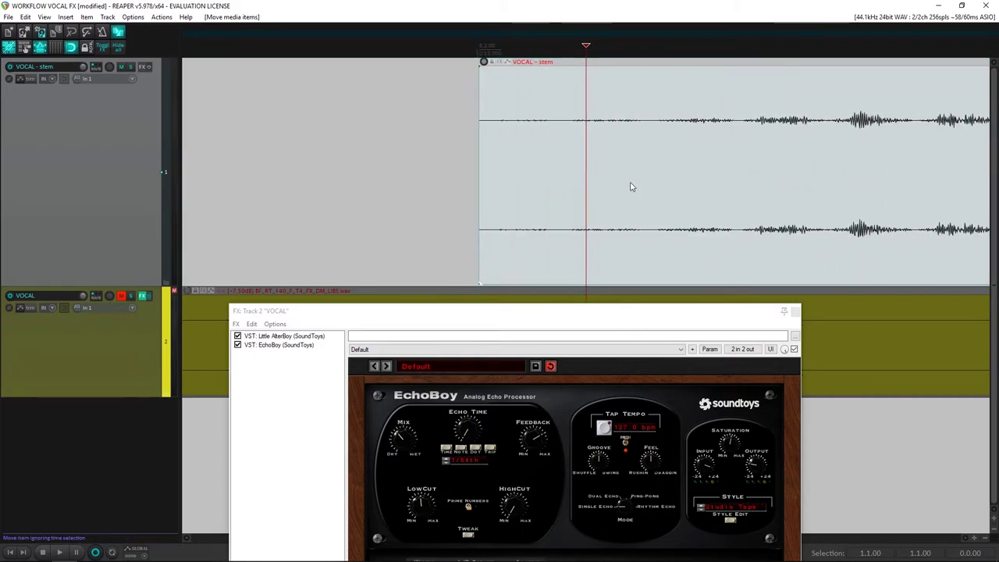
Step: Give the isolated vocal item a very short fade-in and shorten its silent tail
drag(483, 66, 507, 121)
scroll(606, 123, down, 6)
scroll(605, 123, down, 3)
scroll(706, 160, up, 2)
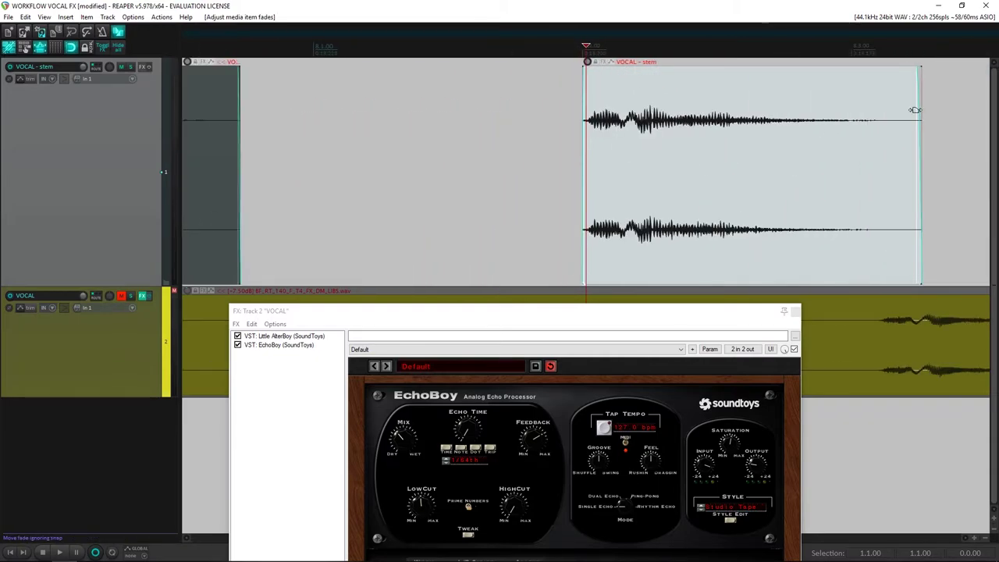
drag(922, 108, 847, 144)
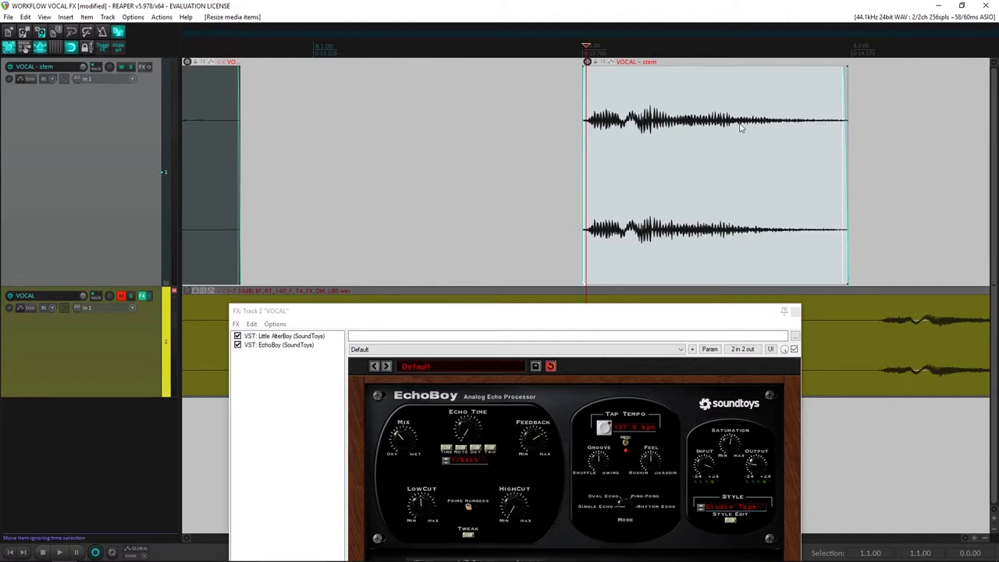
Step: Solo the VOCAL stem track and play back the rearranged sounds around bar 8
drag(564, 125, 633, 117)
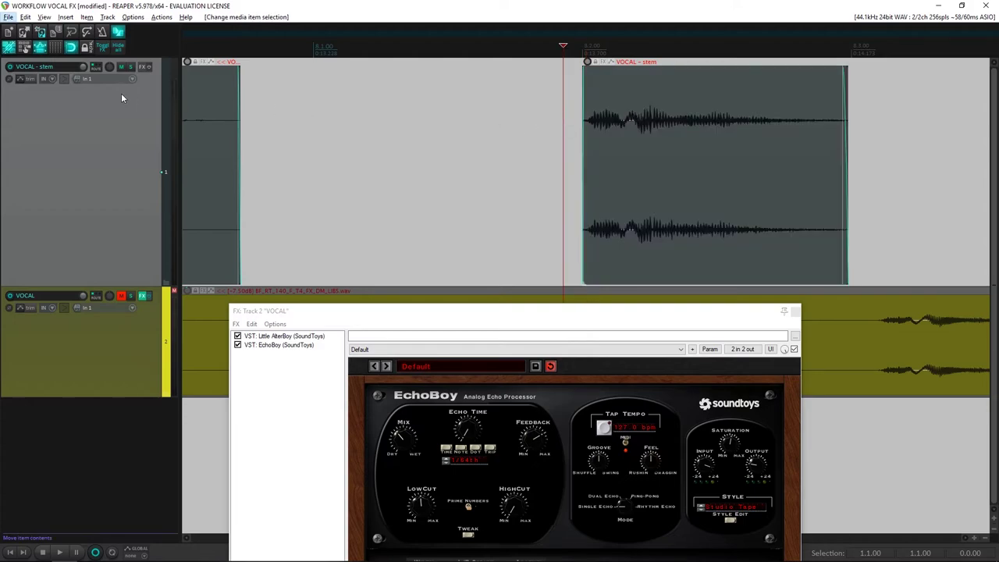
scroll(259, 101, down, 5)
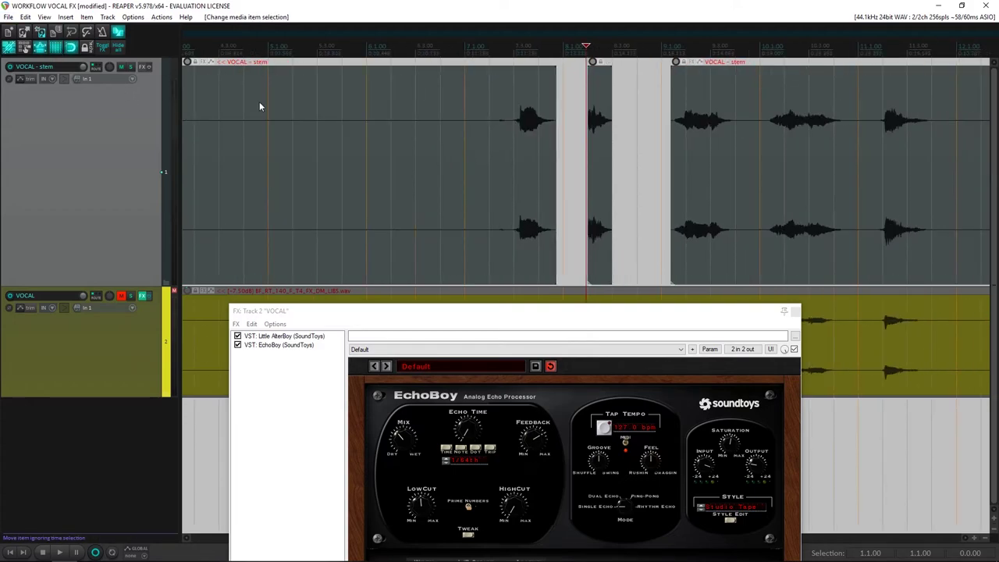
click(130, 68)
drag(476, 305, 463, 307)
key(space)
key(space)
scroll(539, 166, up, 7)
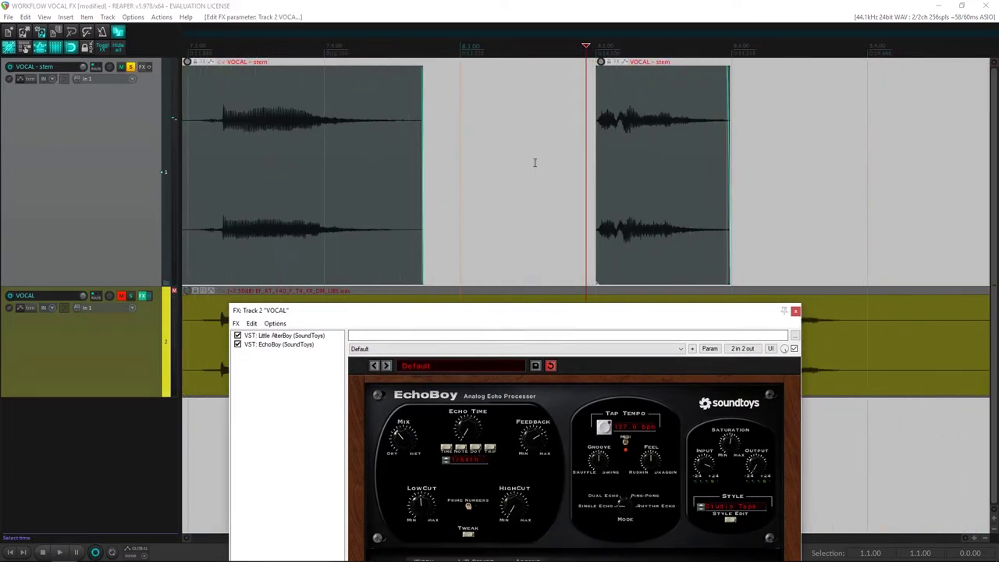
scroll(514, 162, down, 4)
Step: Browse the Media Explorer to the Drum_Loops folder of PT_03_CrazyZ_Ebm_127 in the SP_Pure_Techno_WAV pack
key(ctrl+alt+x)
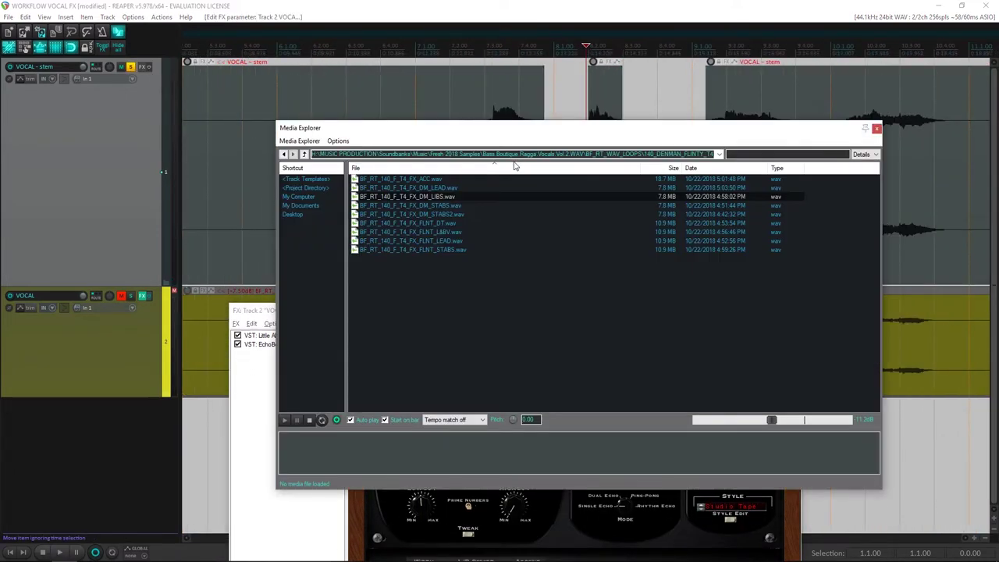
click(304, 153)
click(304, 154)
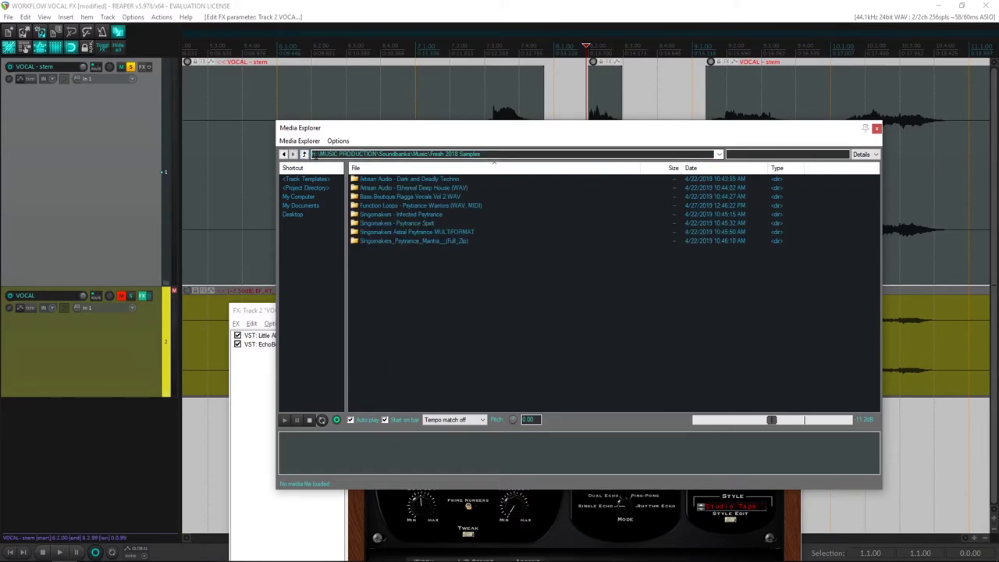
click(304, 154)
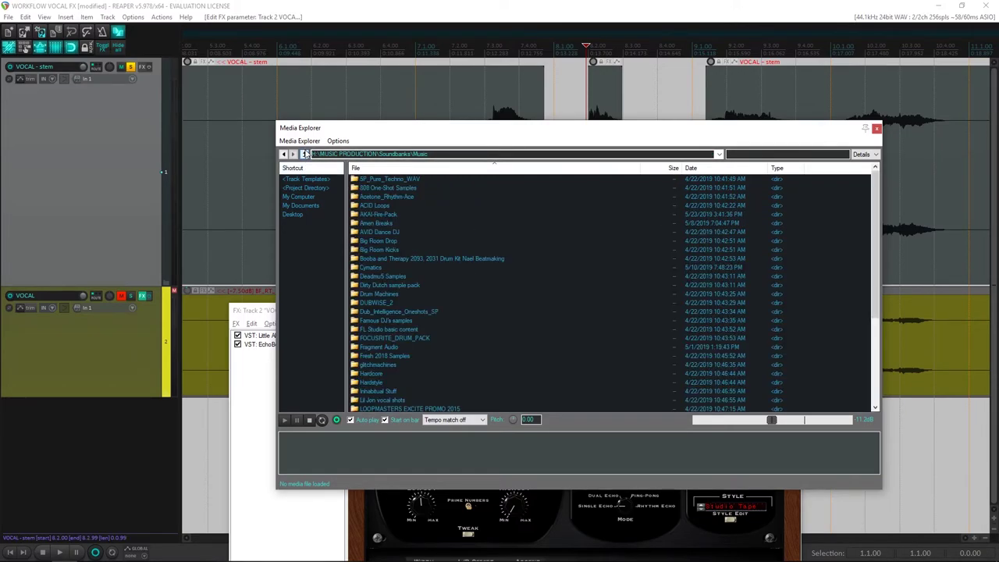
double_click(388, 178)
double_click(393, 196)
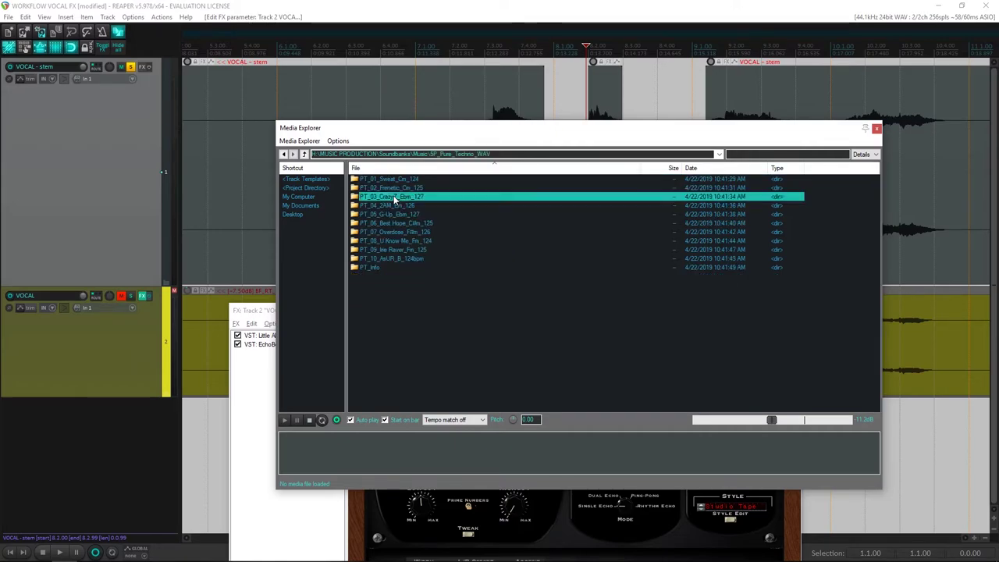
double_click(380, 180)
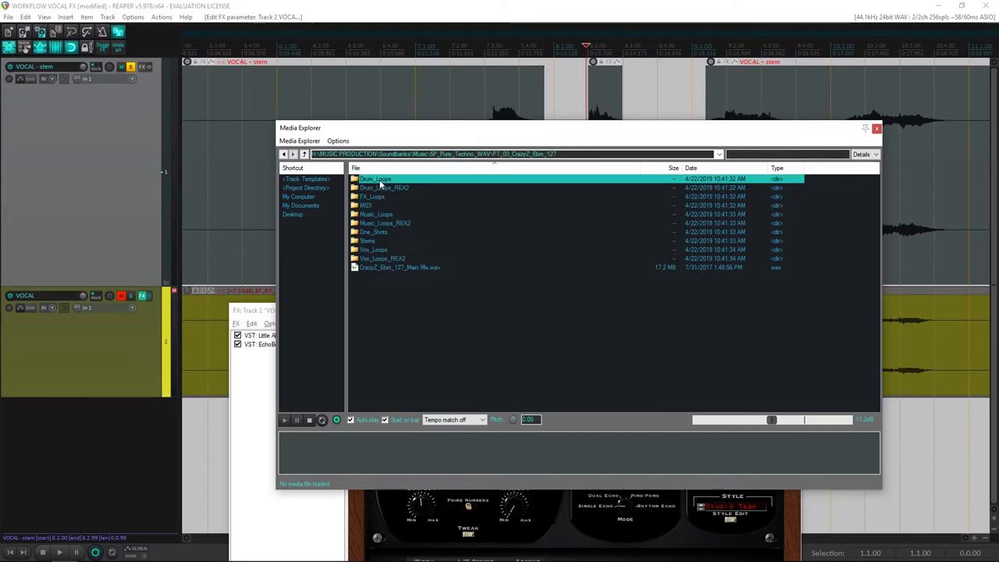
Step: Preview CrazyZ_127_Drums loop.wav, turn tempo matching on, and stop the preview
click(395, 197)
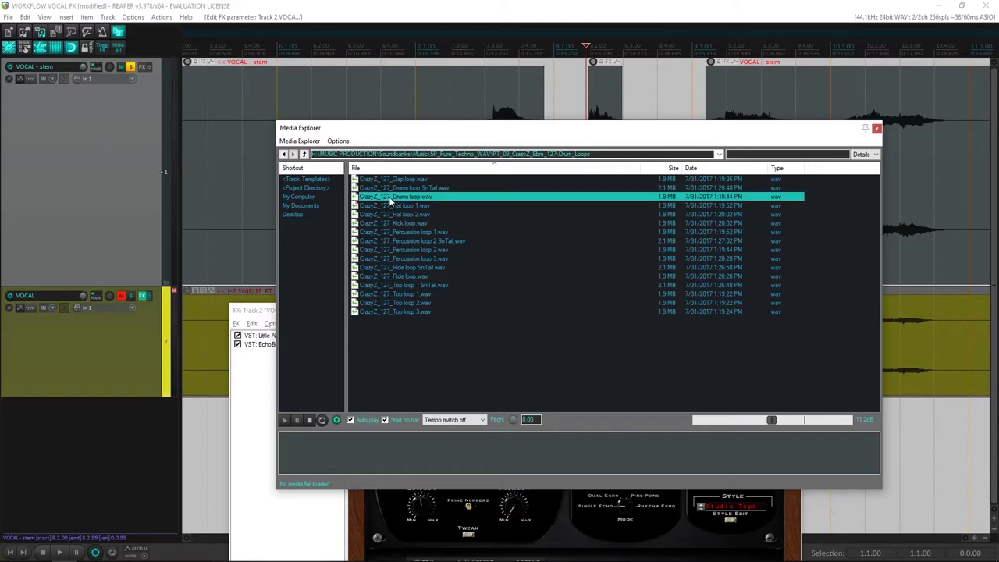
click(461, 420)
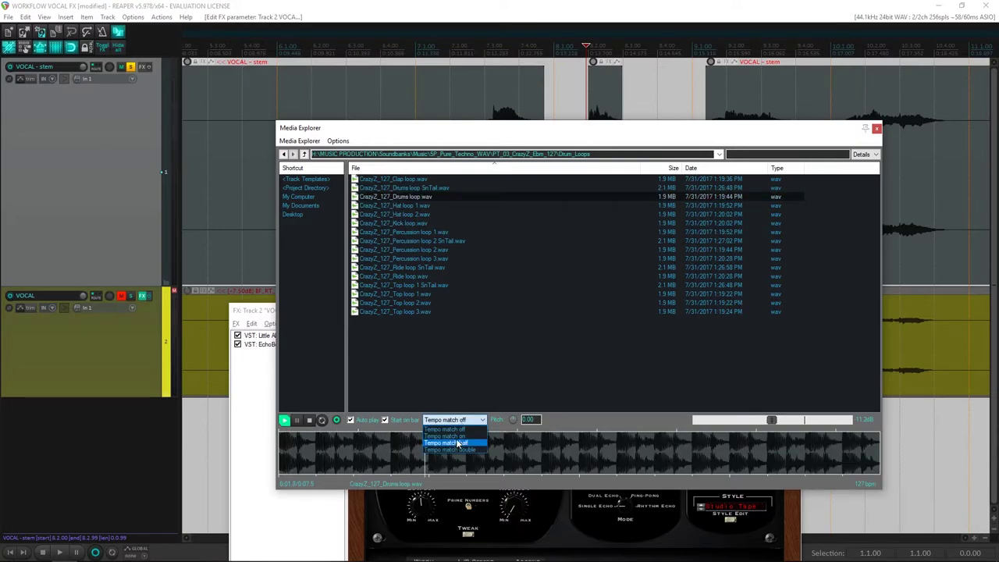
click(449, 434)
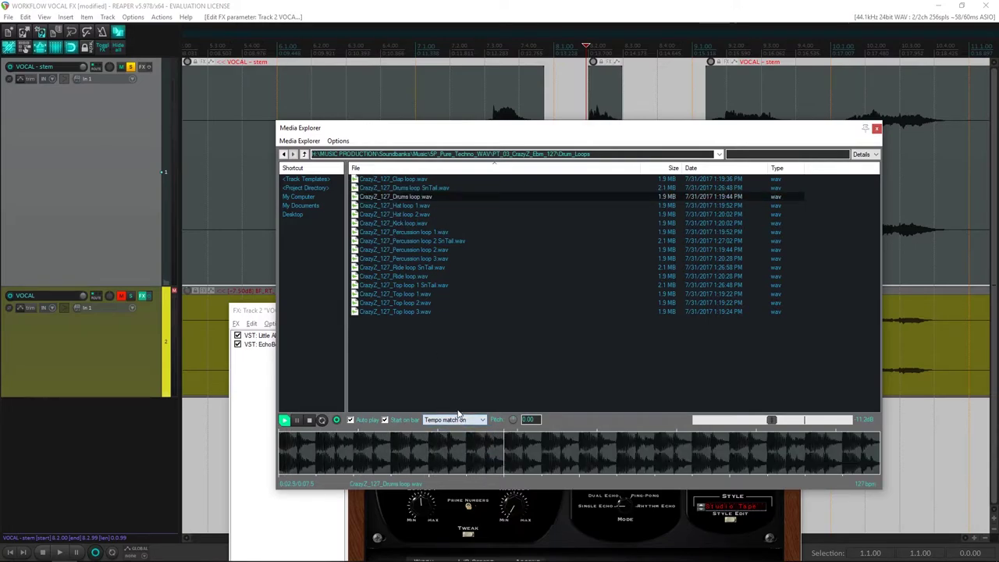
click(310, 420)
Step: Insert CrazyZ_127_Drums loop.wav on a new track below VOCAL and close the Media Explorer and effects windows
drag(470, 129, 645, 149)
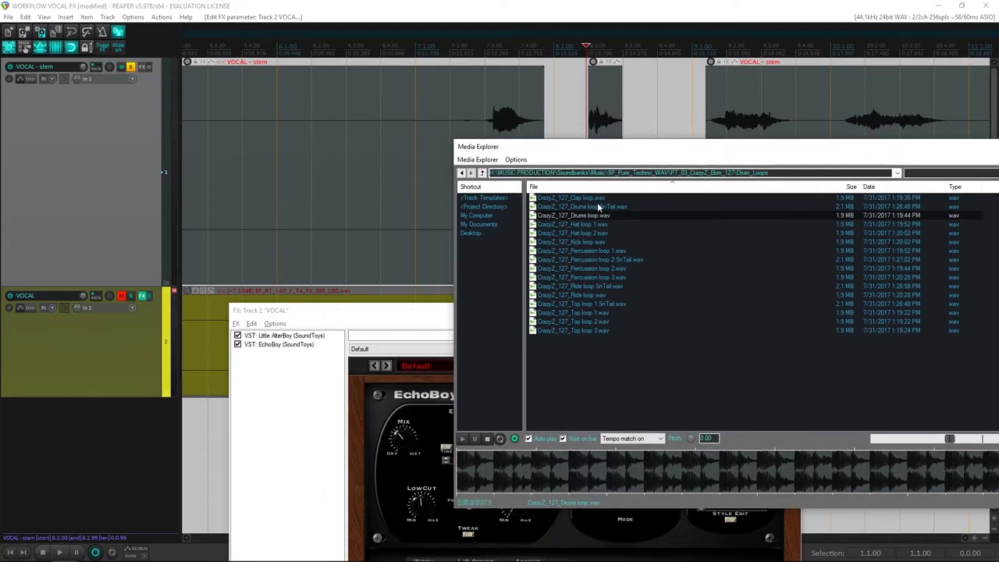
drag(581, 219, 200, 458)
click(998, 146)
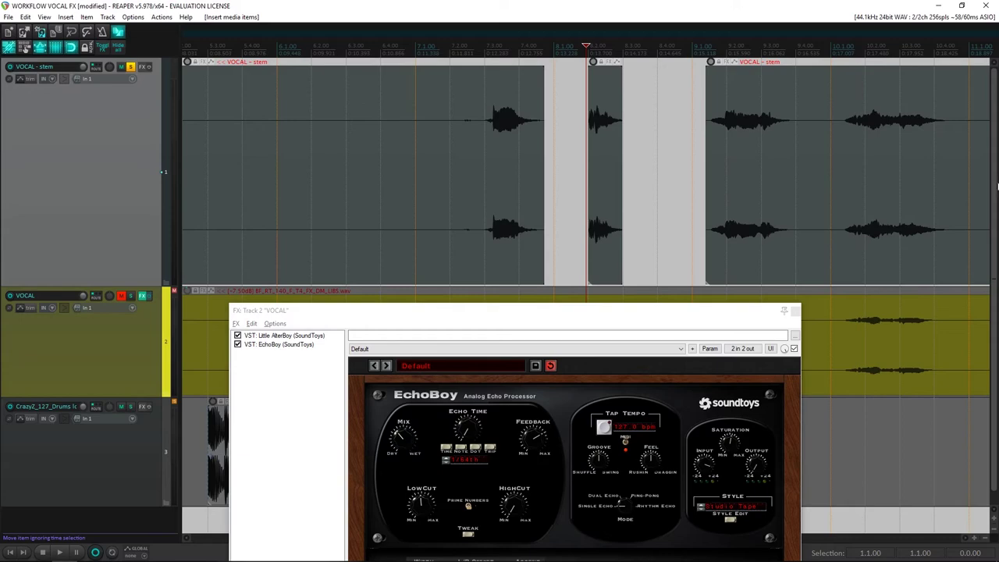
drag(677, 309, 469, 288)
click(595, 283)
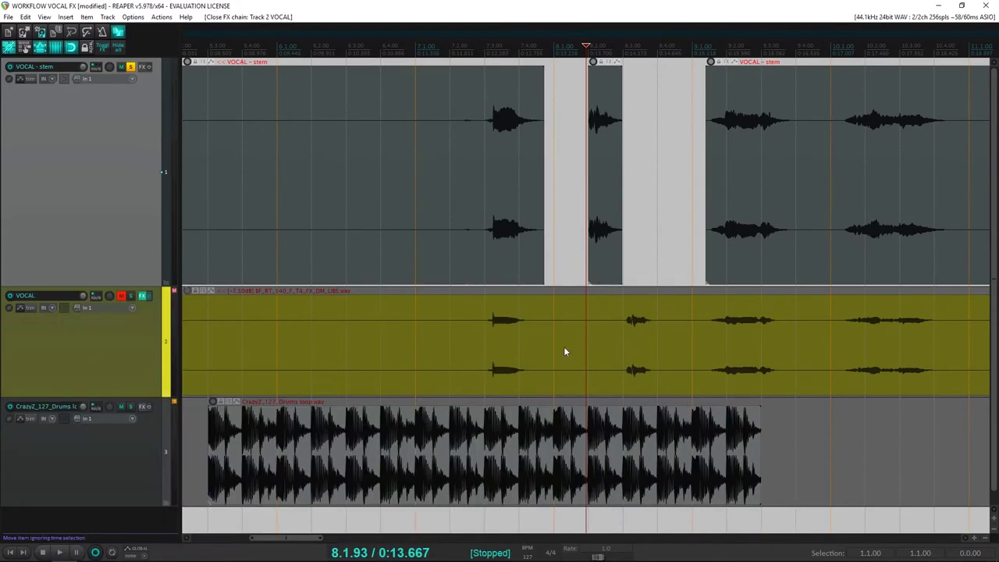
Step: Hide the original VOCAL track from the track panel and the mixer with the Track Manager
click(455, 462)
click(103, 370)
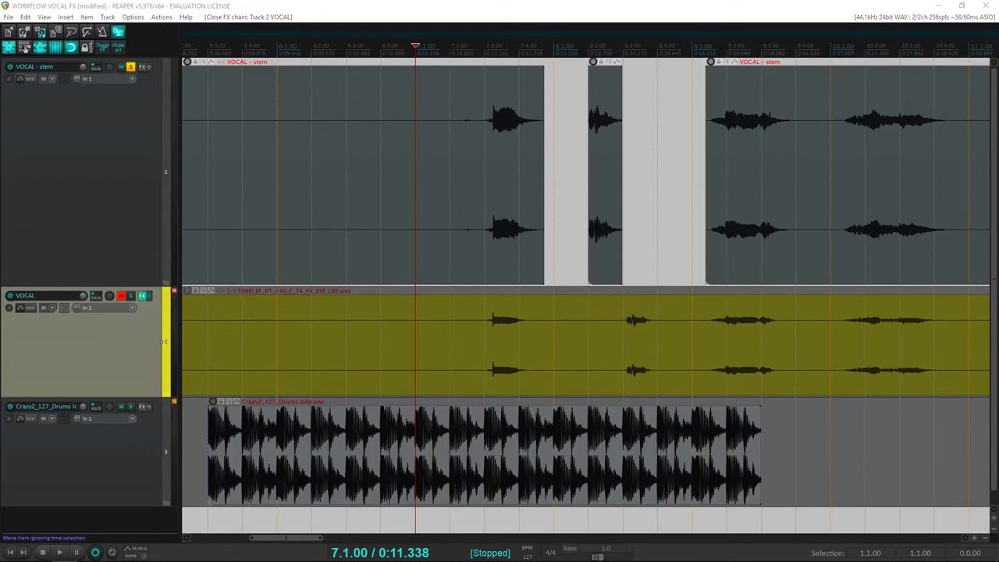
key(ctrl+alt+m)
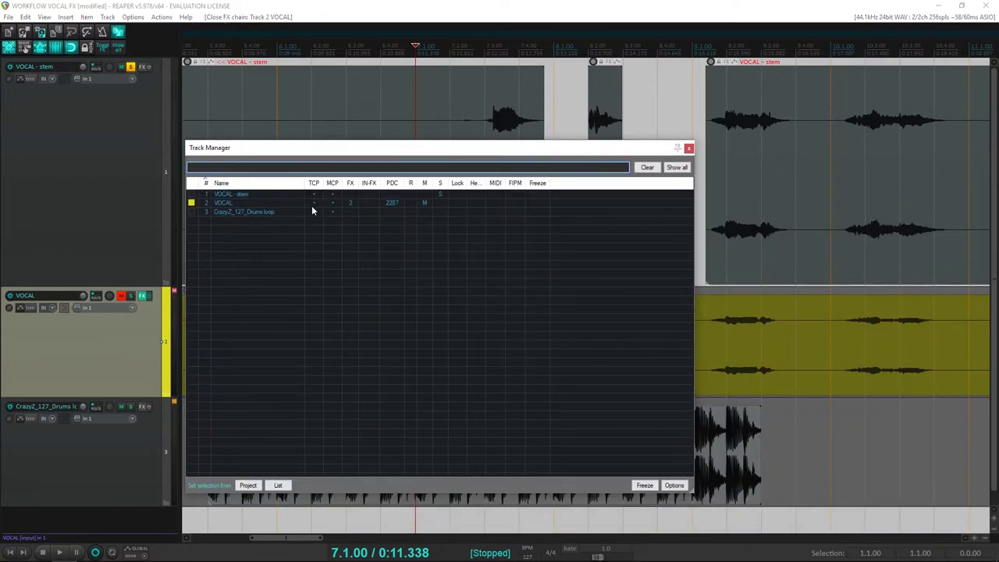
click(313, 203)
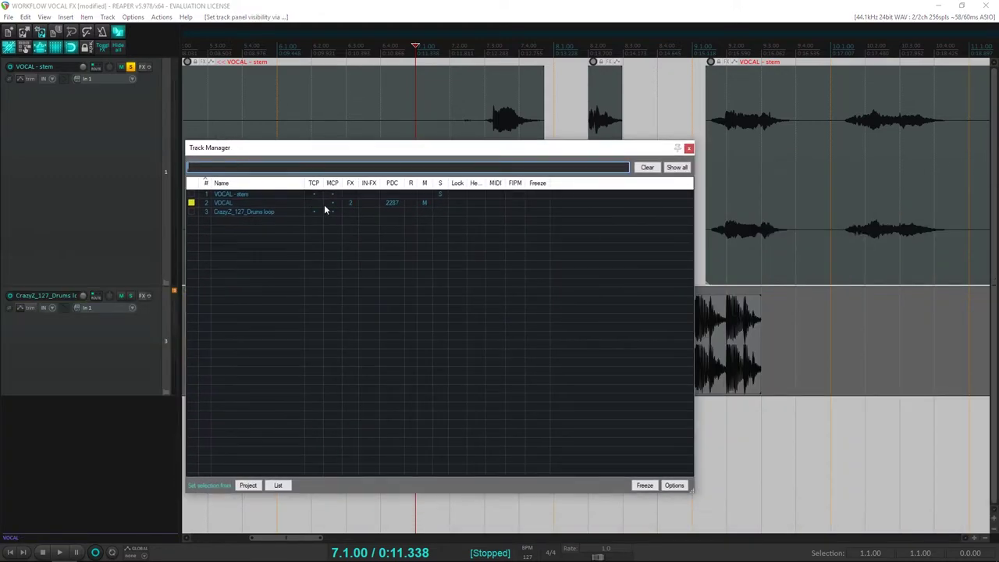
click(688, 148)
Step: Move the drum loop item so that it starts exactly at 8.1.00, the beginning of bar 8
scroll(435, 316, down, 3)
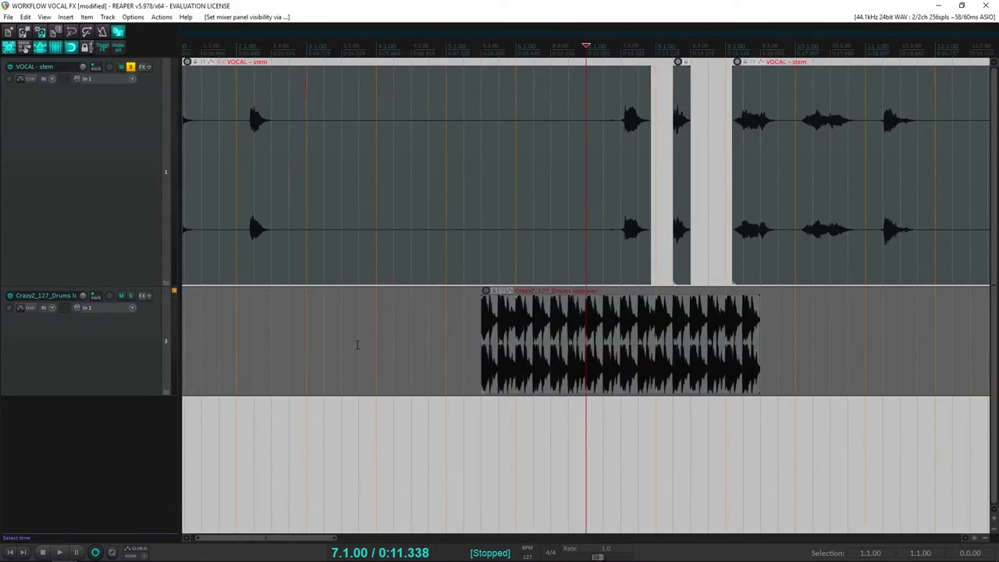
click(514, 326)
drag(511, 339, 706, 353)
scroll(678, 351, up, 5)
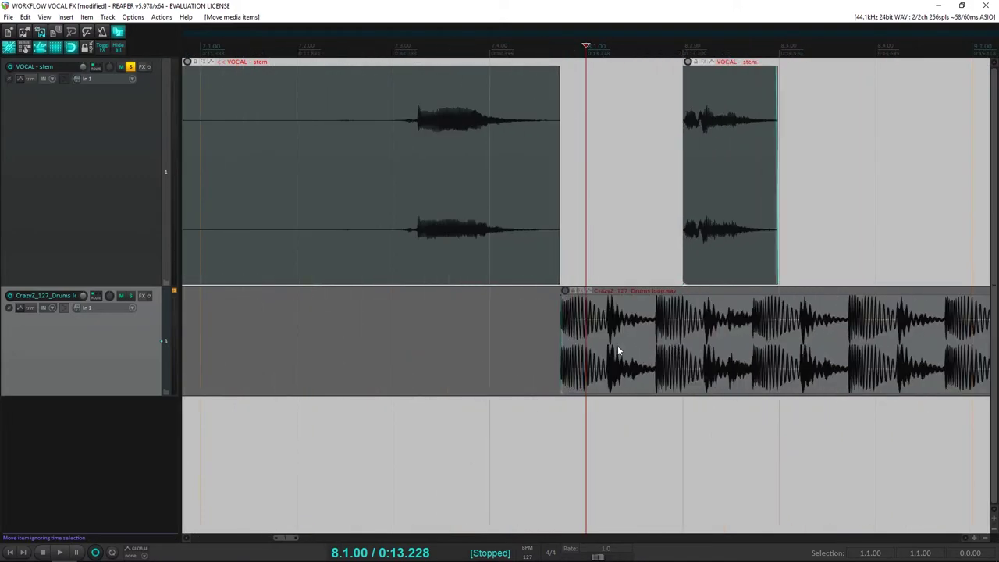
drag(590, 332, 620, 338)
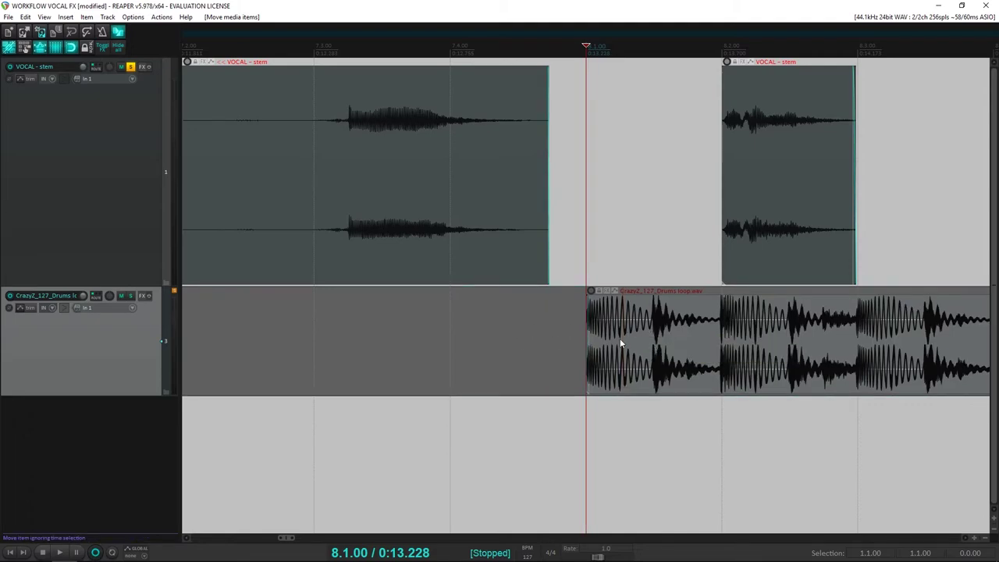
Step: Set the time selection from 8.1.00 to 10.1.00 and move the following VOCAL stem item to start at 10.3.00
scroll(620, 338, down, 2)
click(299, 315)
scroll(570, 170, down, 3)
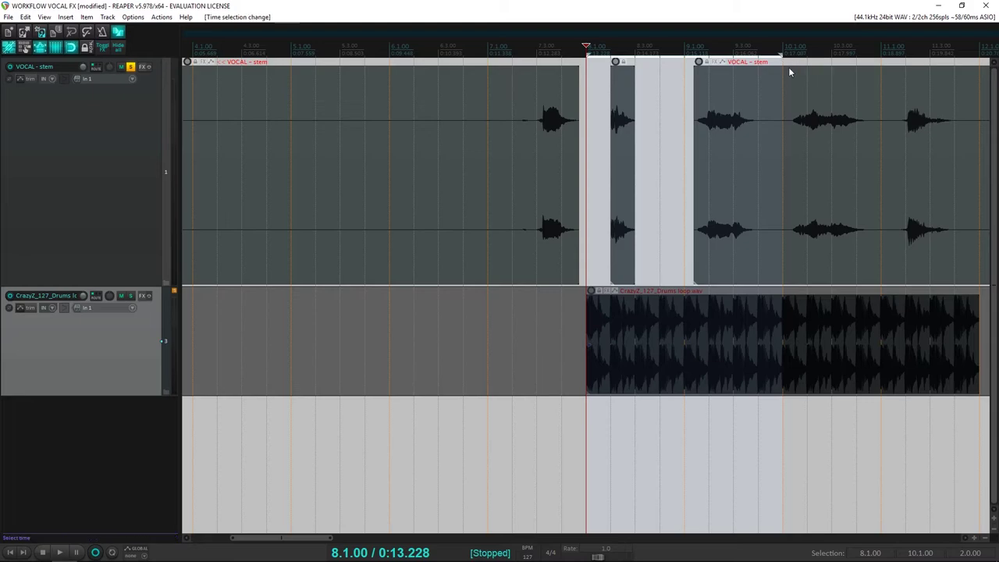
drag(788, 67, 950, 155)
key(space)
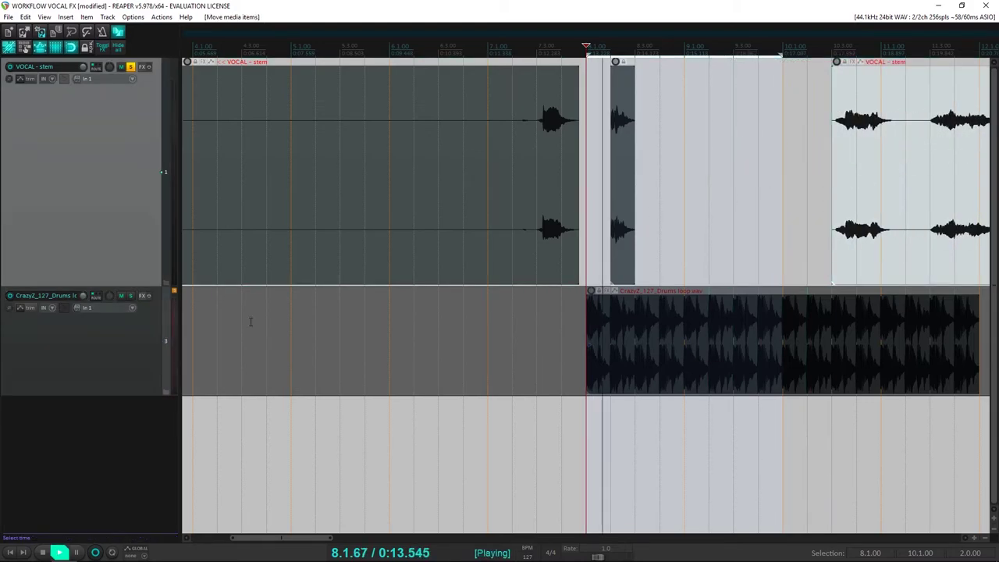
Step: Unsolo all tracks and play the vocal slices together with the drum loop
key(space)
ctrl+click(131, 297)
key(space)
key(space)
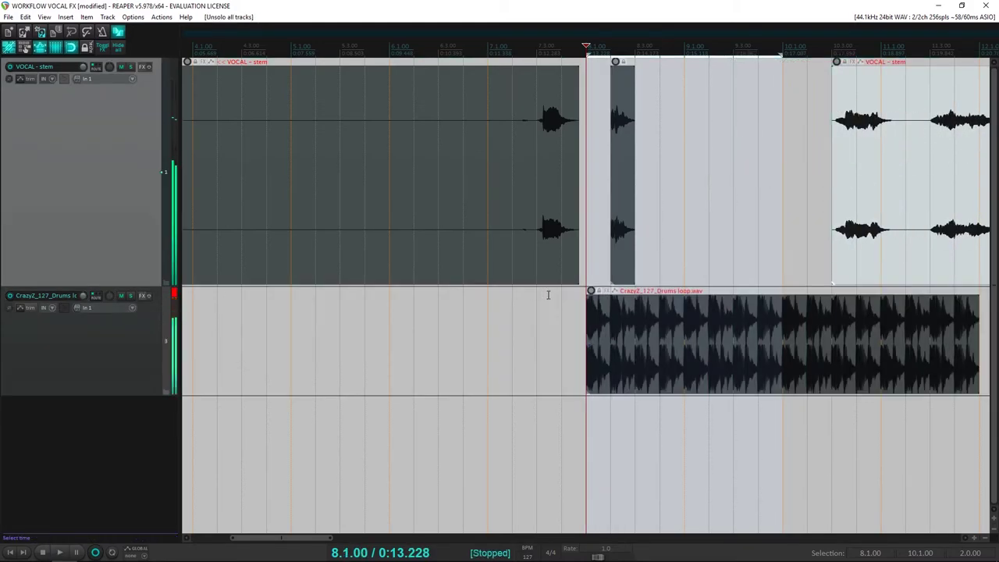
Step: Lower the drum loop item's volume to -12.3 dB and play it against the vocal
drag(595, 294, 595, 324)
key(space)
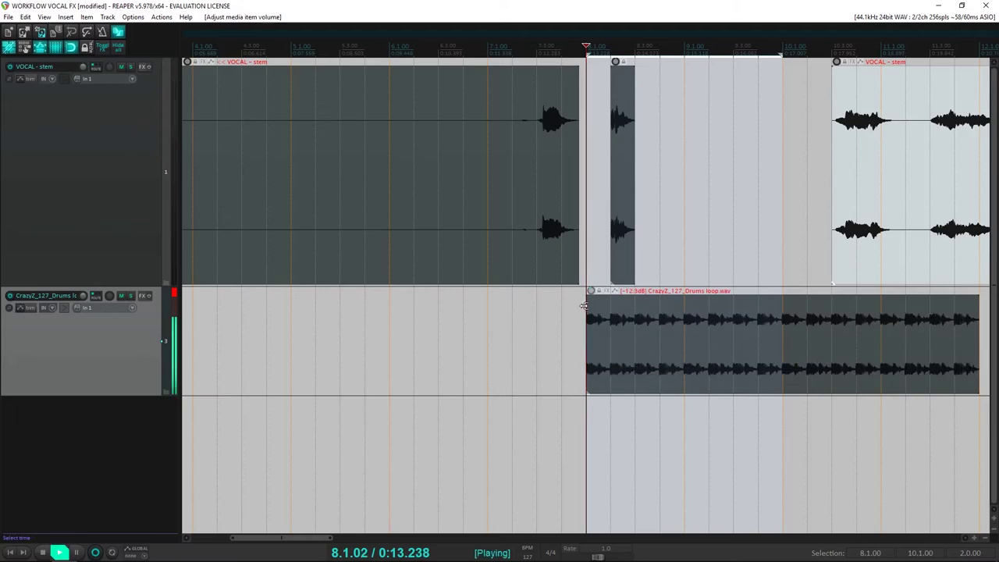
key(space)
scroll(614, 231, up, 4)
key(space)
scroll(715, 231, up, 5)
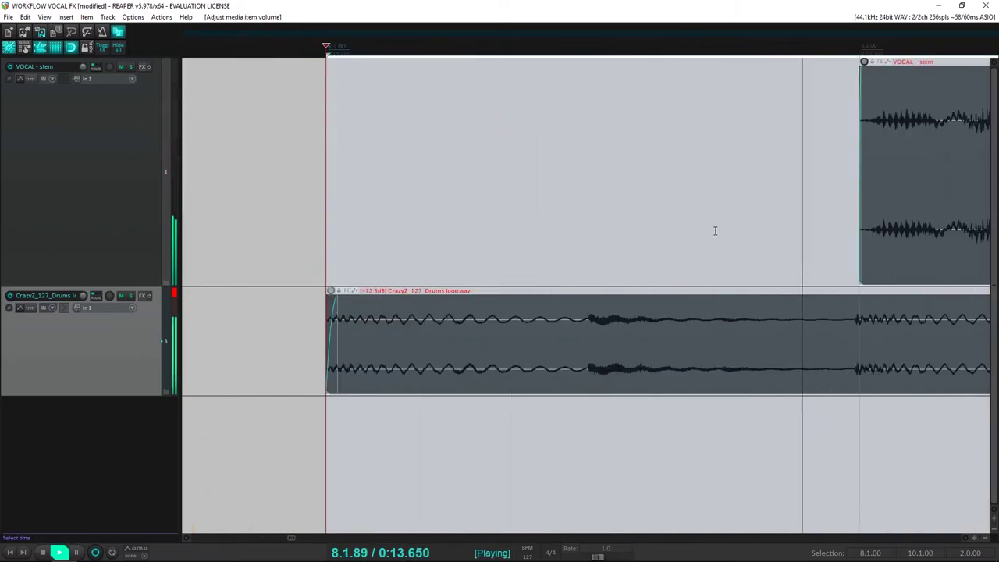
key(space)
Step: Nudge the drum loop item slightly later so its hit lines up with 8.2.00, and play the result
scroll(542, 268, down, 4)
click(724, 174)
scroll(723, 174, up, 6)
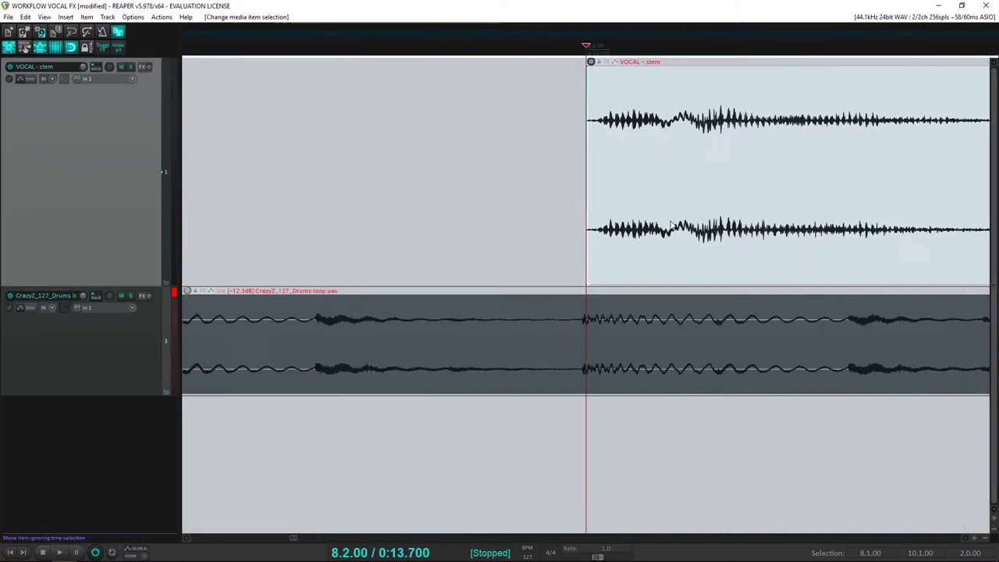
drag(584, 359, 618, 366)
key(space)
scroll(604, 234, down, 4)
key(space)
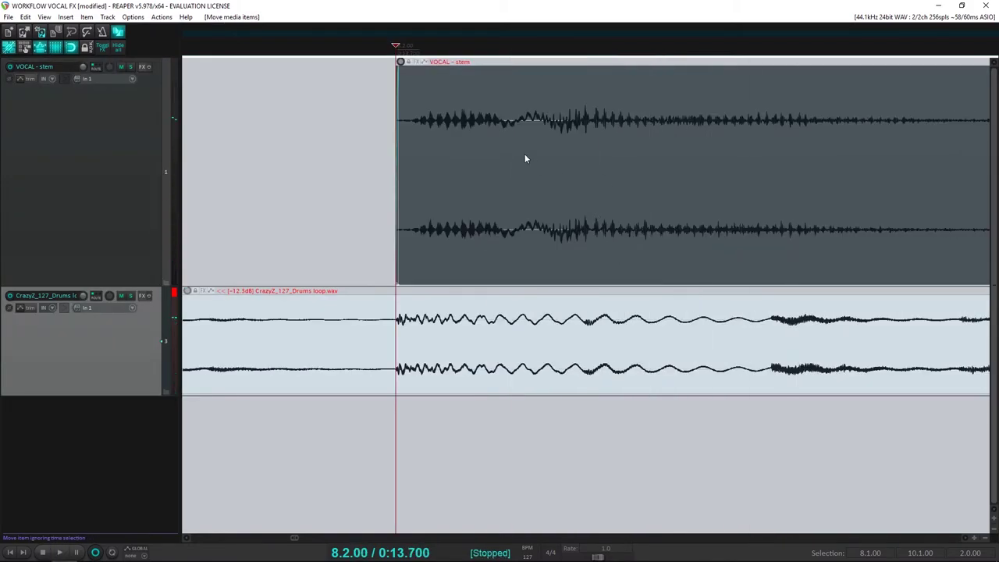
click(573, 179)
key(space)
scroll(570, 178, down, 4)
key(space)
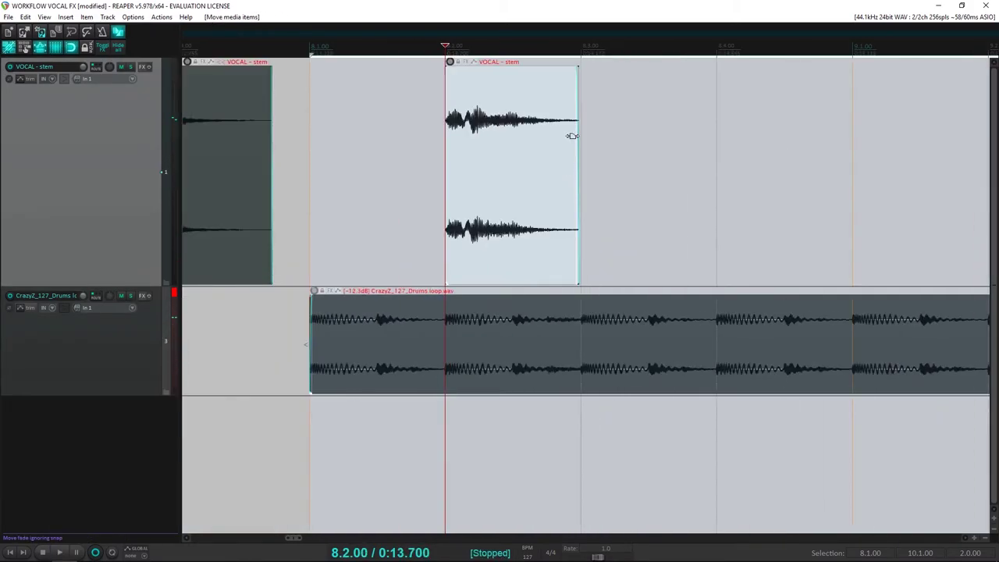
Step: With snapping off, time-compress the vocal slice at 8.2.00 to a rate of 1.550 and play it against the drums
click(555, 138)
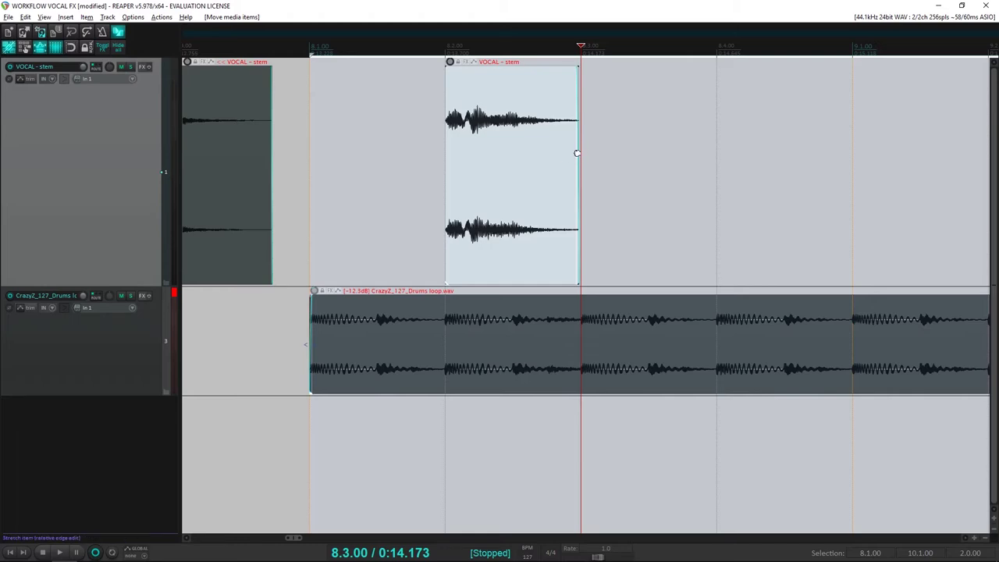
drag(577, 153, 529, 178)
click(290, 171)
key(space)
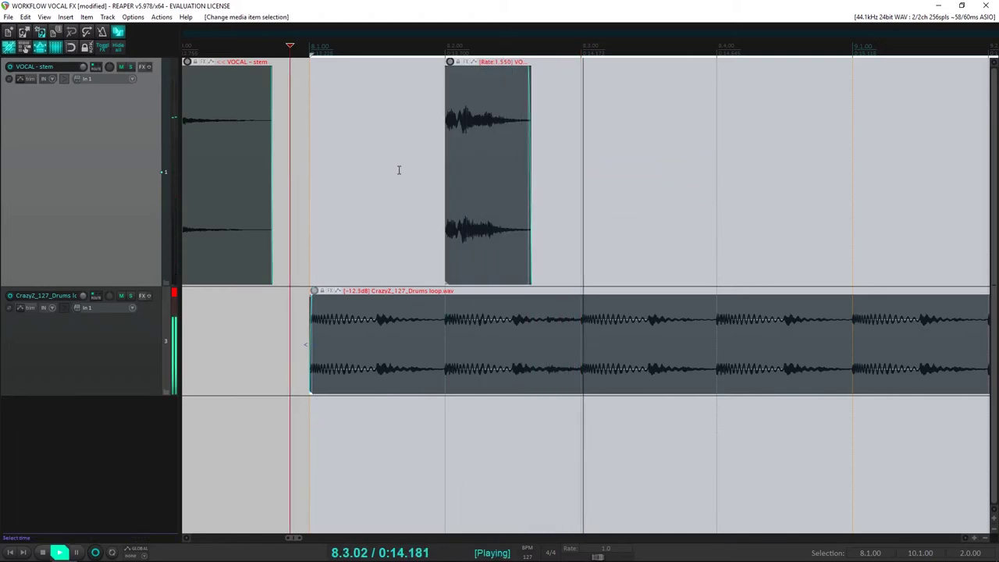
scroll(539, 186, down, 5)
key(space)
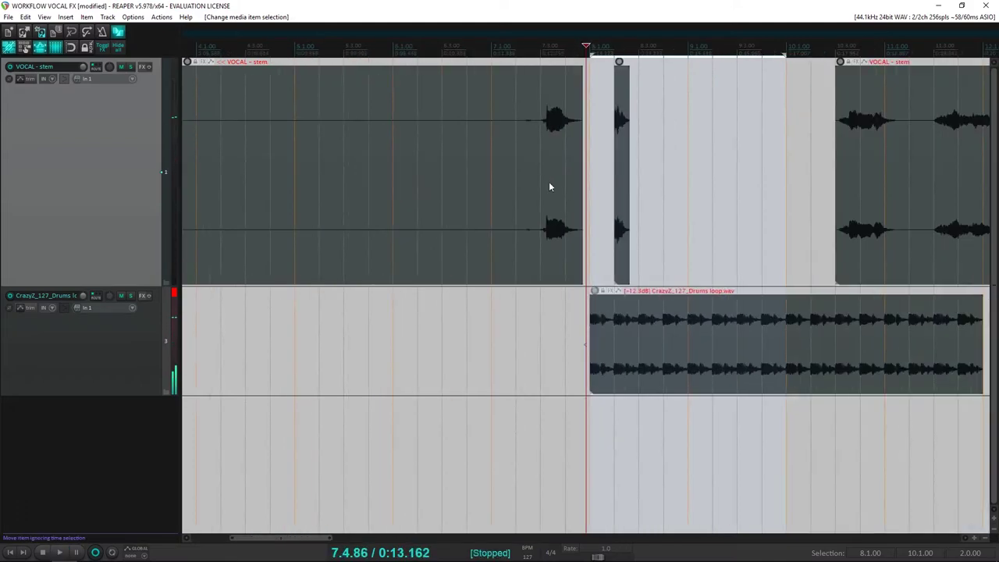
Step: Audition the vocal sound just after 7.3.00 from several positions to find its attack
scroll(549, 188, down, 3)
click(509, 195)
scroll(523, 211, up, 6)
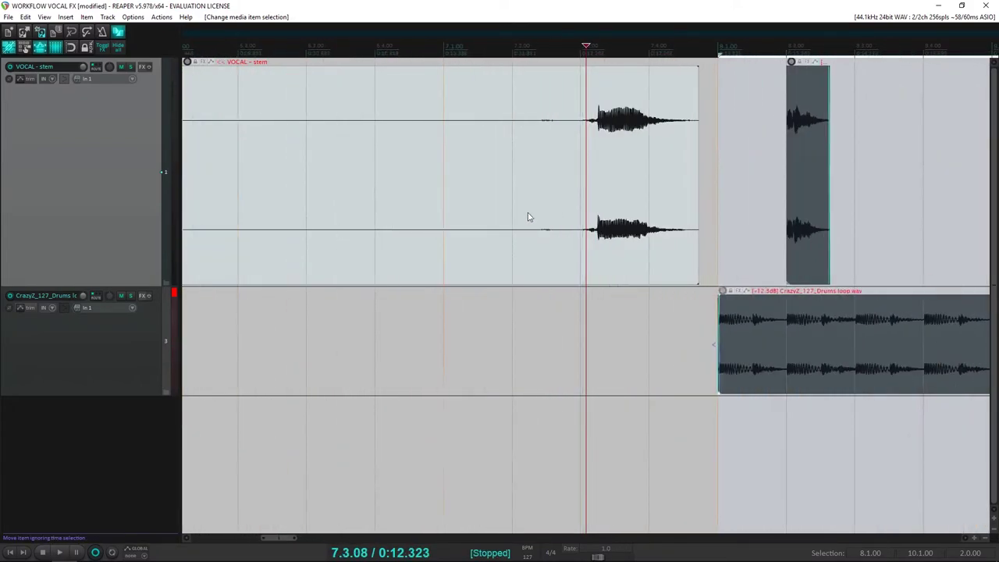
scroll(527, 217, up, 3)
click(601, 170)
click(629, 167)
key(space)
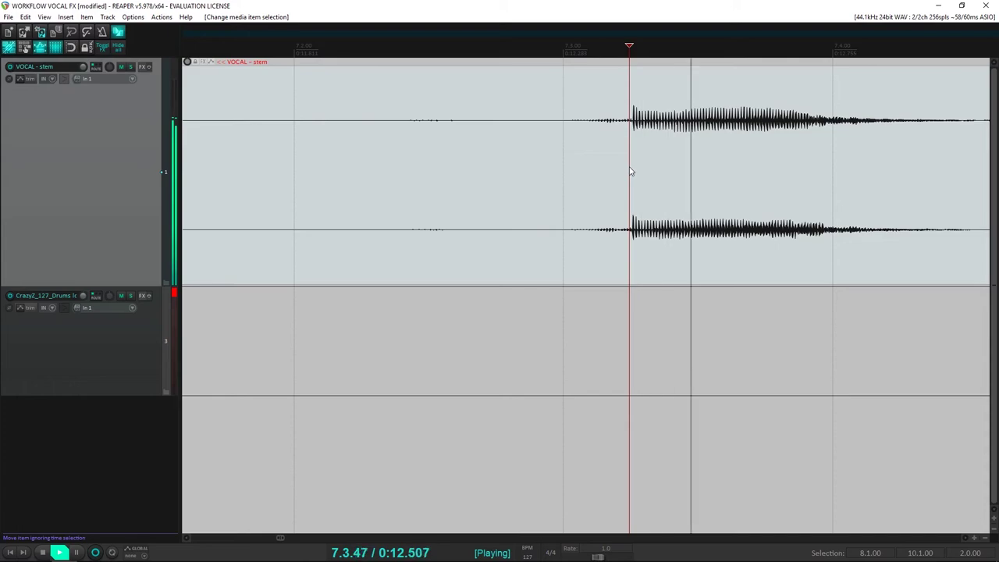
key(space)
key(space)
key(space)
click(637, 167)
key(space)
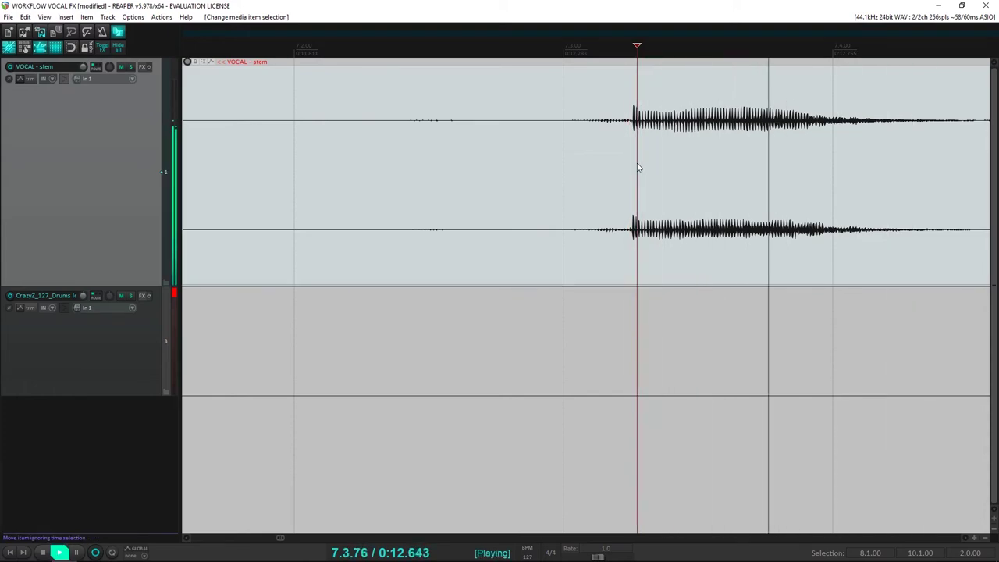
key(space)
Step: Split the VOCAL stem item at the sound's attack, at 7.3.25, and play from the split
scroll(671, 163, up, 6)
key(space)
scroll(672, 164, down, 8)
key(space)
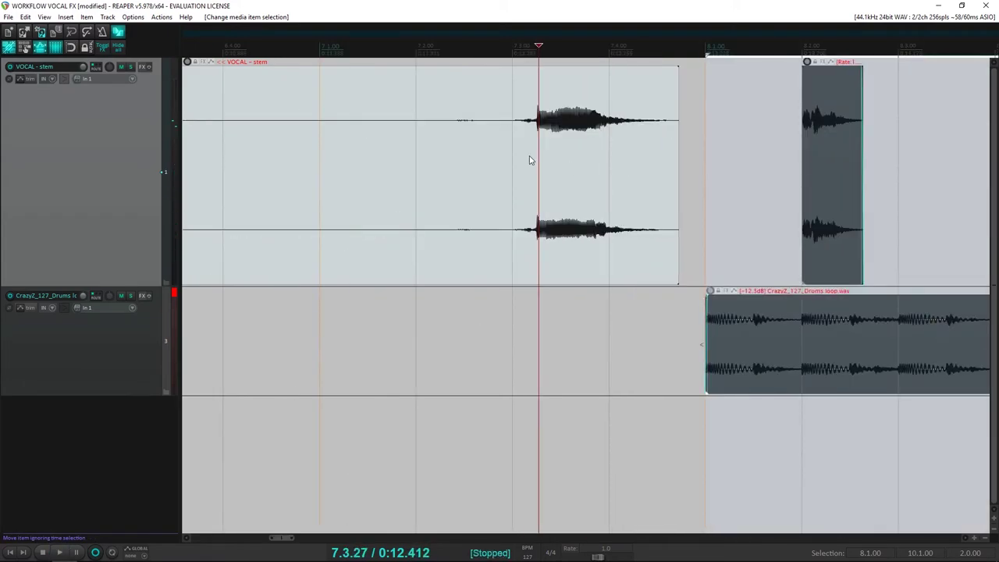
scroll(546, 162, up, 5)
click(568, 153)
scroll(601, 156, down, 4)
key(s)
key(space)
key(space)
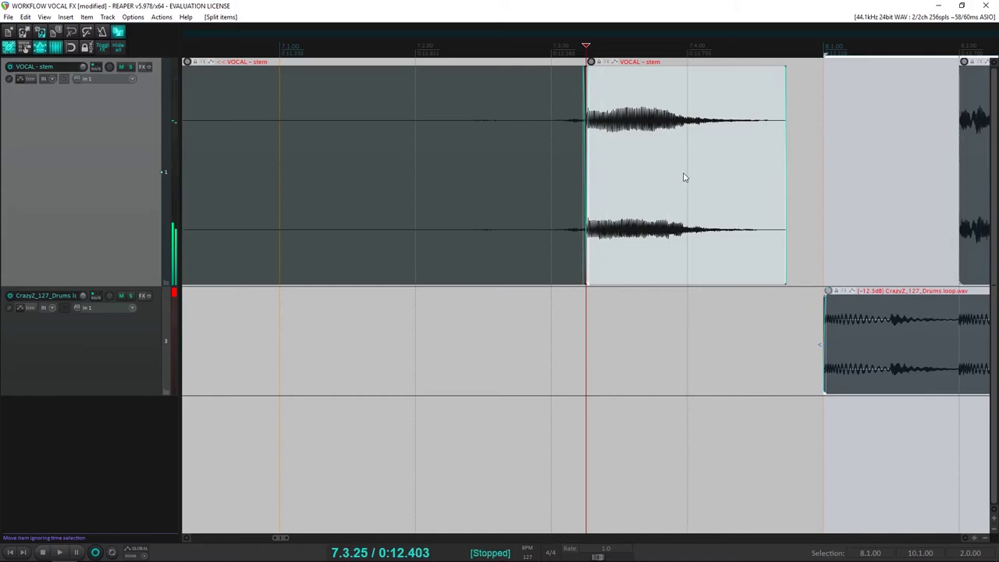
Step: Move the newly split vocal slice to just before 9.1.00 and play it with the drum loop
scroll(604, 194, down, 5)
drag(597, 187, 737, 186)
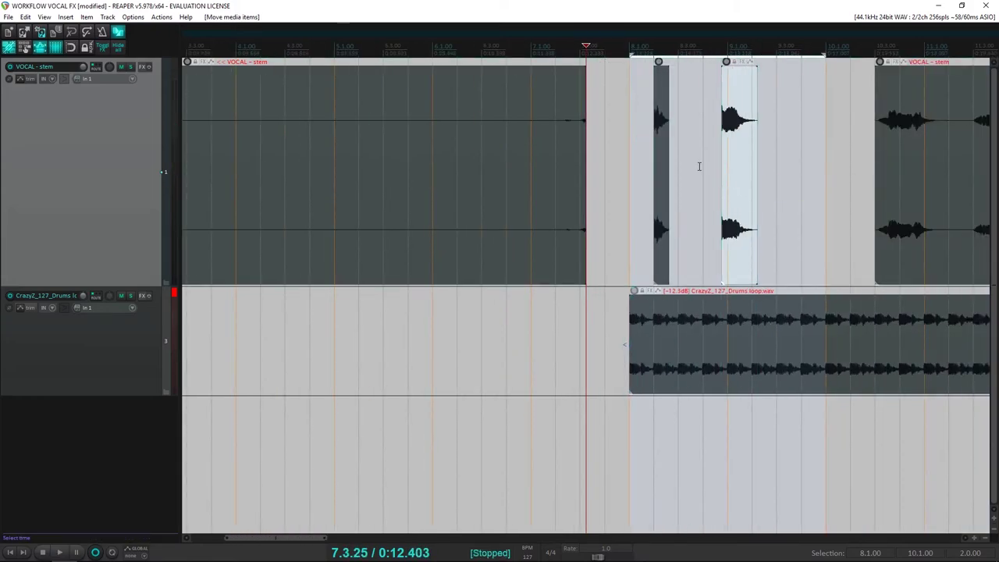
click(698, 165)
scroll(699, 166, up, 6)
key(space)
key(space)
key(space)
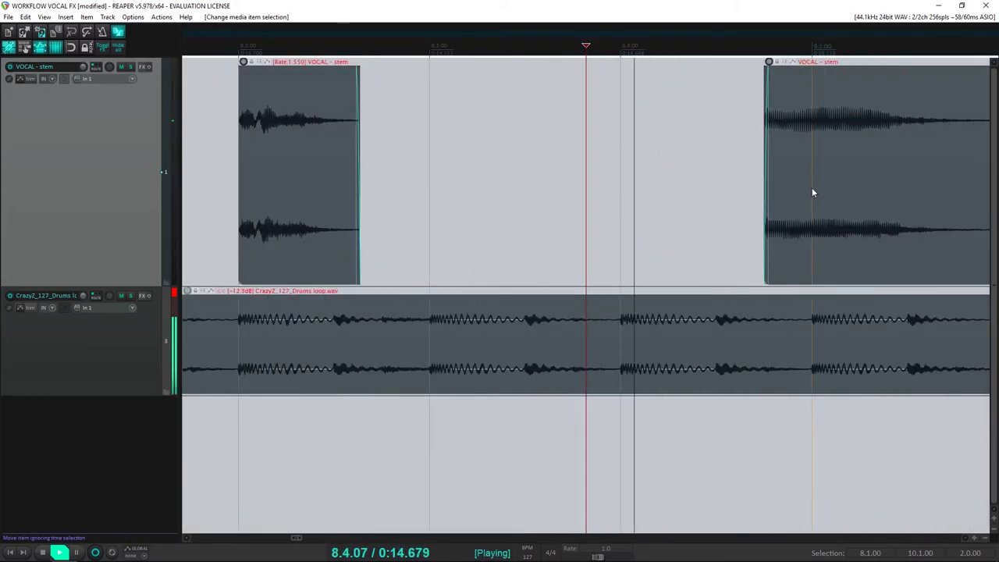
scroll(811, 187, down, 4)
key(space)
click(370, 162)
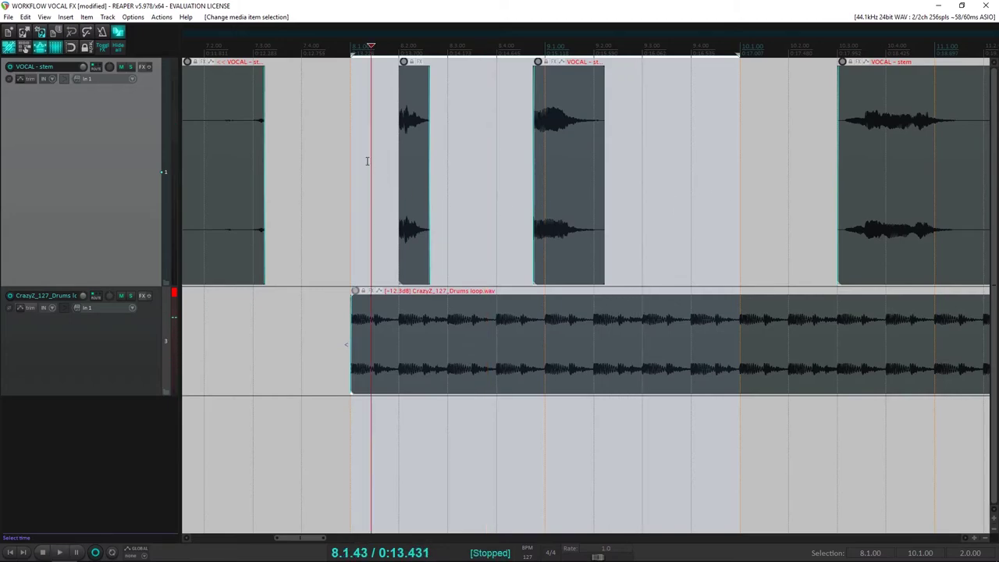
click(333, 145)
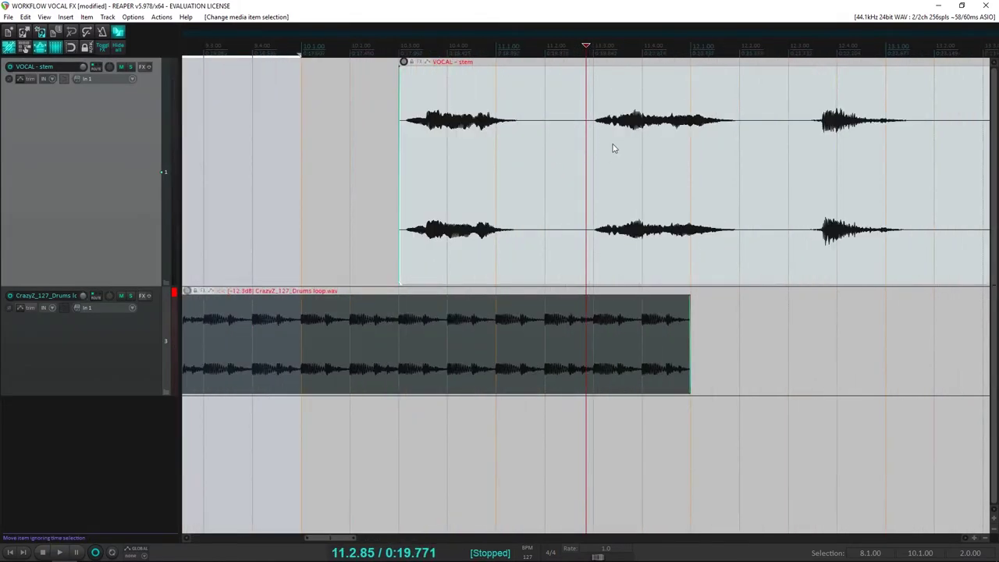
Step: Isolate the next vocal phrase by splitting the VOCAL stem item at 11.3.01 and about 12.2.00
click(595, 136)
key(space)
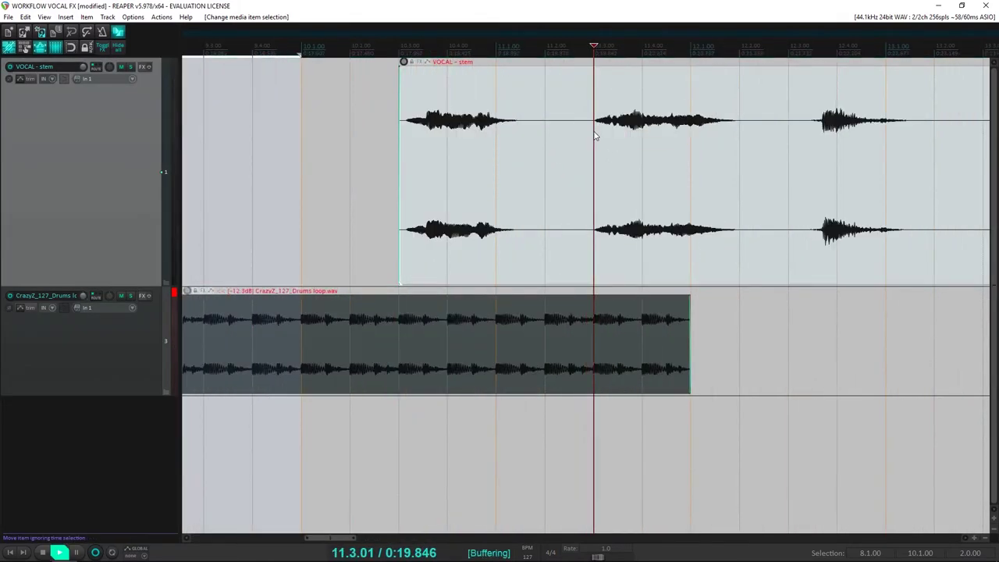
key(space)
key(s)
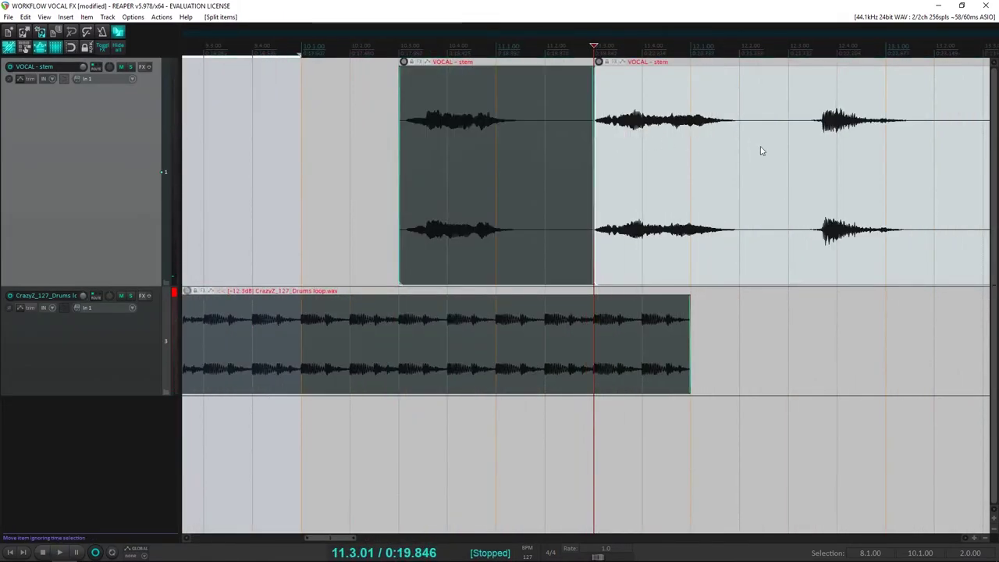
click(739, 149)
key(s)
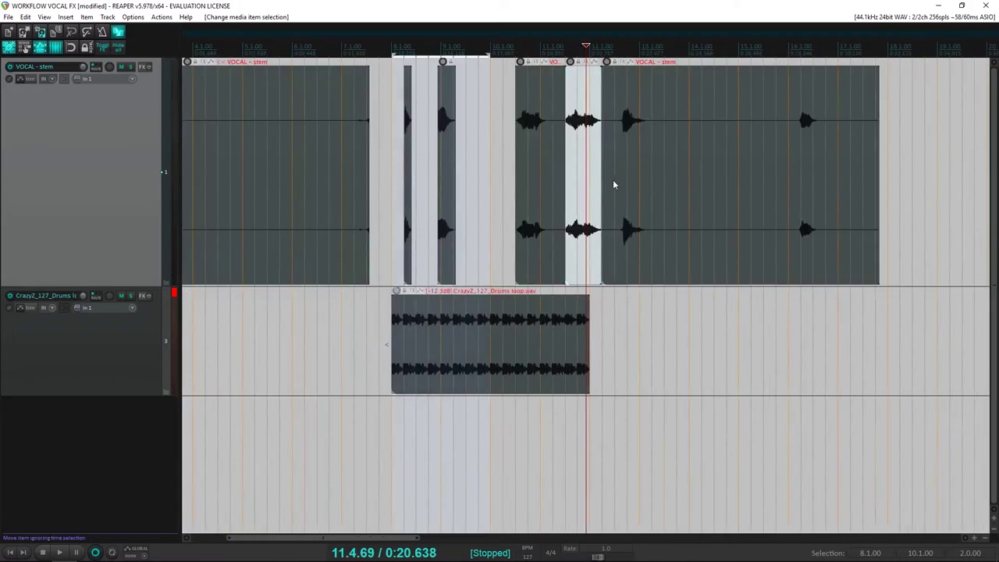
Step: Move the isolated vocal phrase to just before 9.3.00, following the slice near 9.1.00
drag(571, 196, 486, 173)
scroll(479, 170, up, 5)
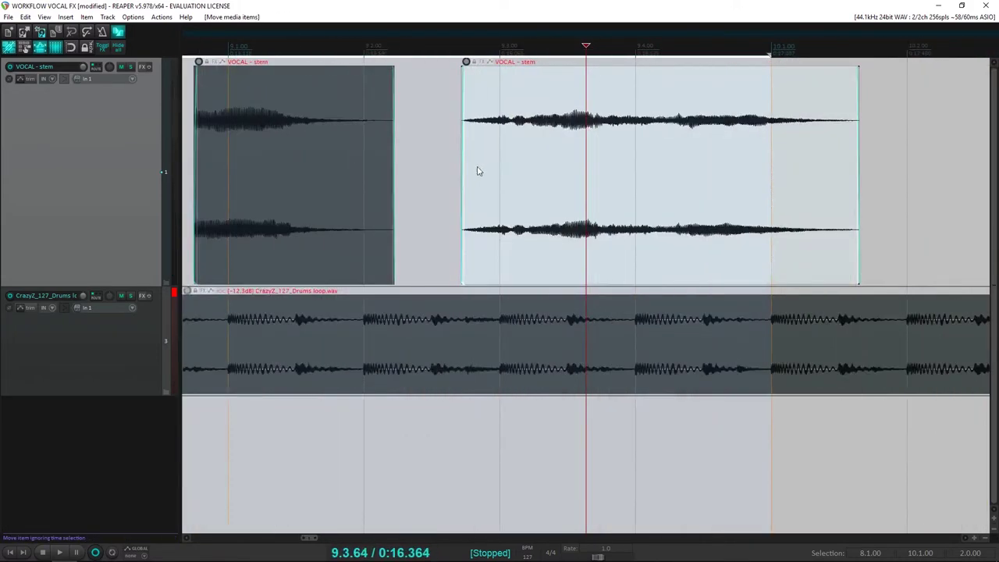
click(563, 158)
Step: Reverse the phrase near 9.3.00 as a new take, crop the item to that active take, and play it
right_click(534, 175)
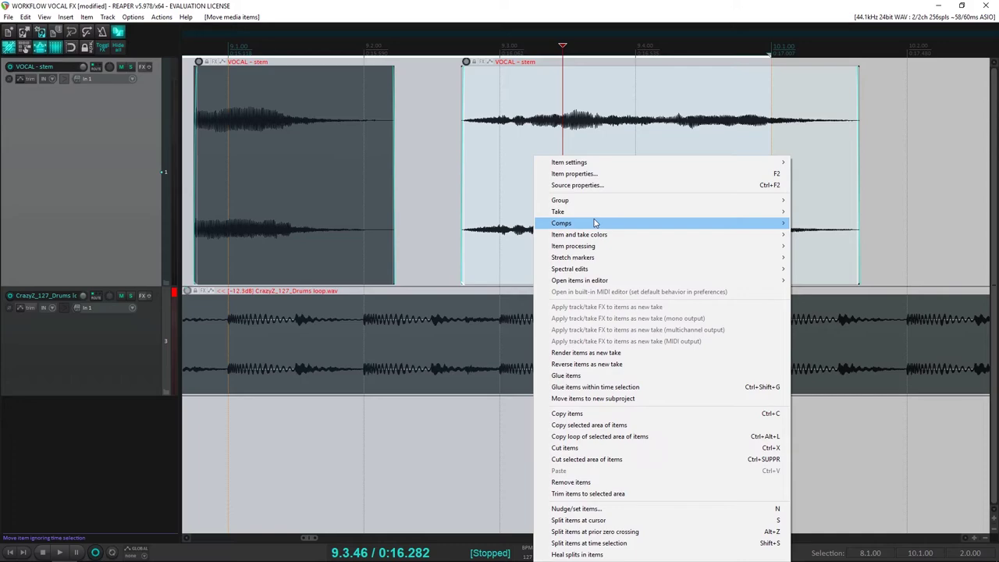
click(594, 365)
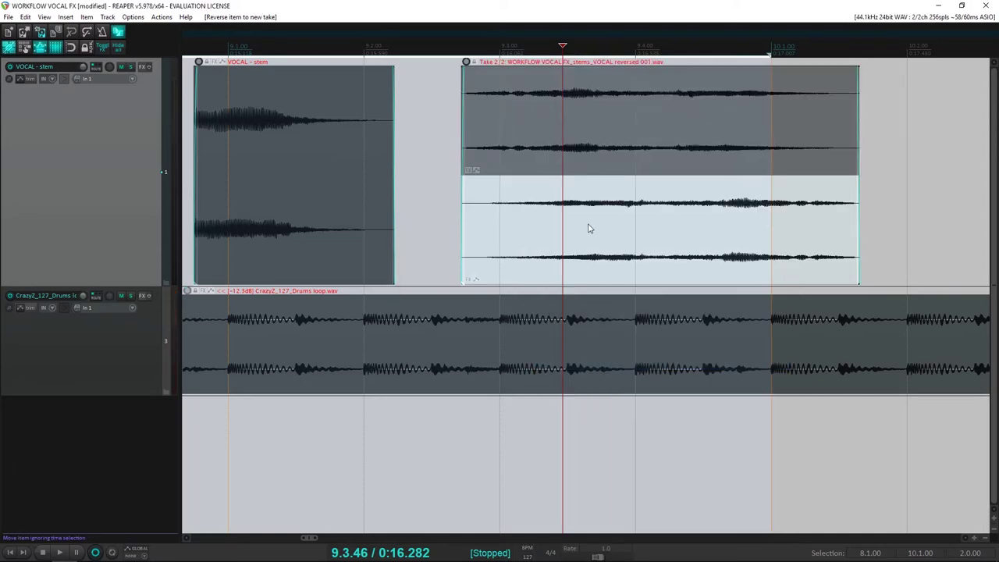
key(alt+shift+t)
key(space)
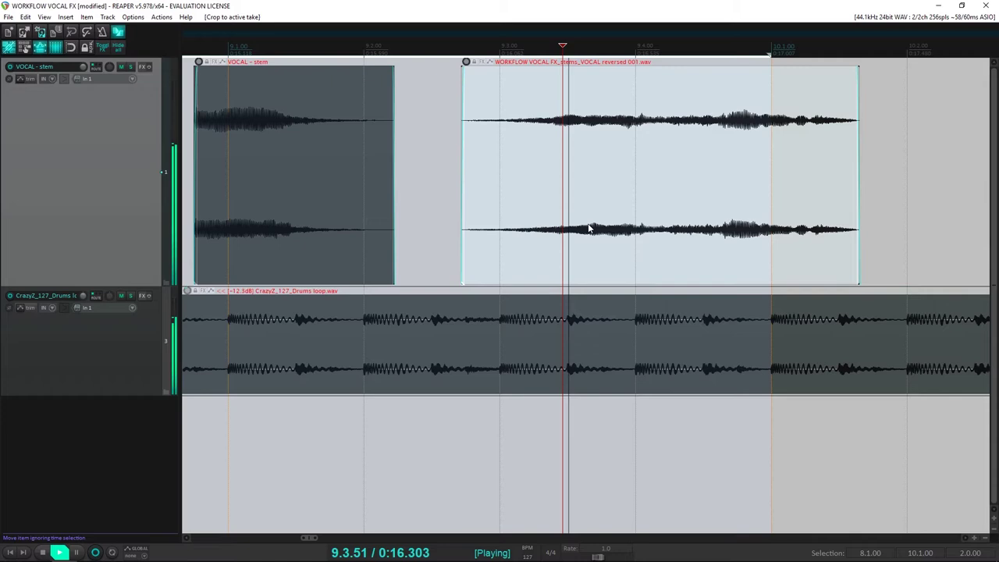
key(space)
click(485, 171)
key(space)
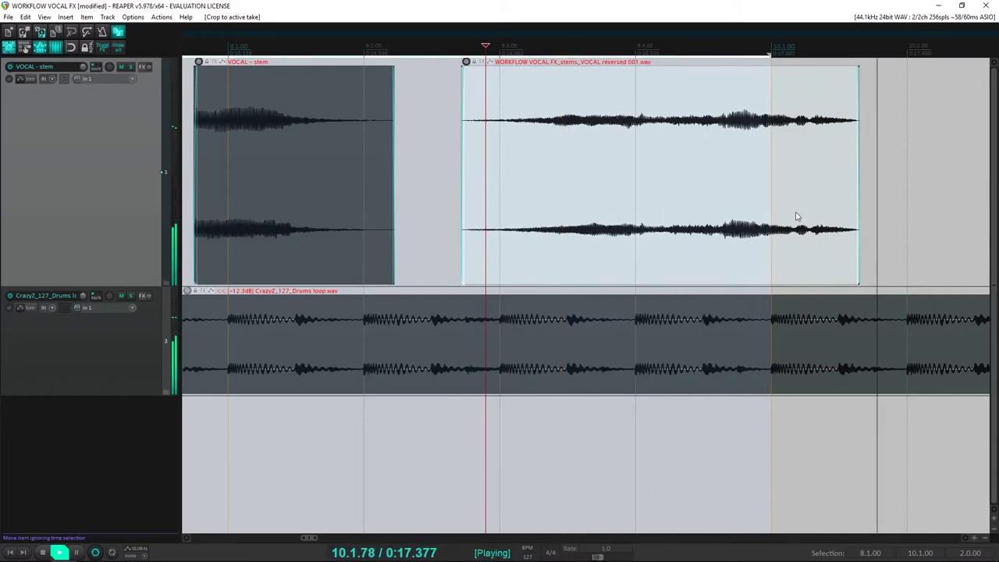
key(space)
Step: Trim the reversed item's end to just past 10.1.00, fade it out from about 10.1.00, and play it
drag(860, 163, 790, 117)
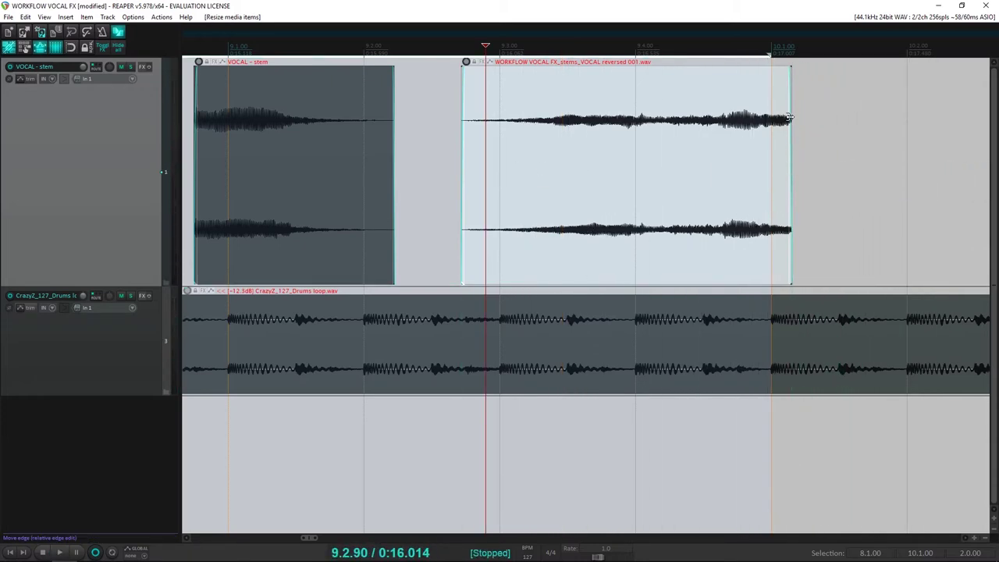
drag(789, 73, 768, 78)
key(space)
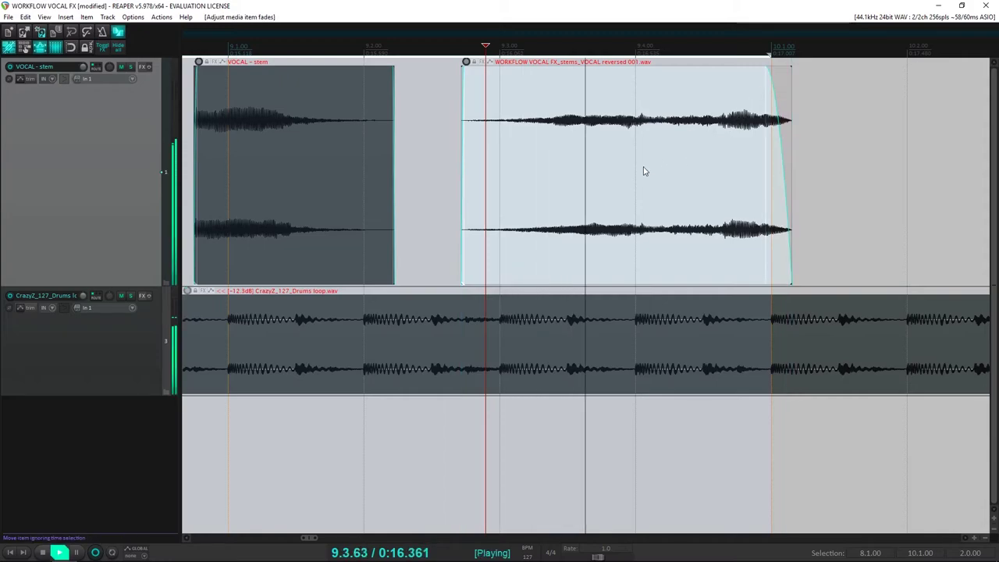
scroll(620, 187, down, 4)
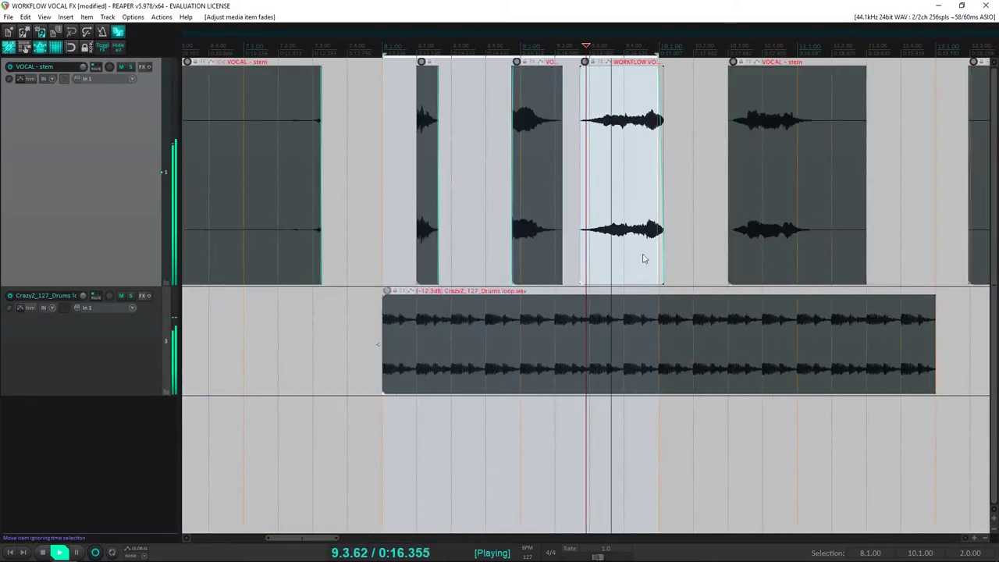
key(space)
Step: Audition the vocal slice at 10.3.00 and move it earlier so its sound begins at about 10.2.00
click(761, 226)
scroll(726, 216, up, 2)
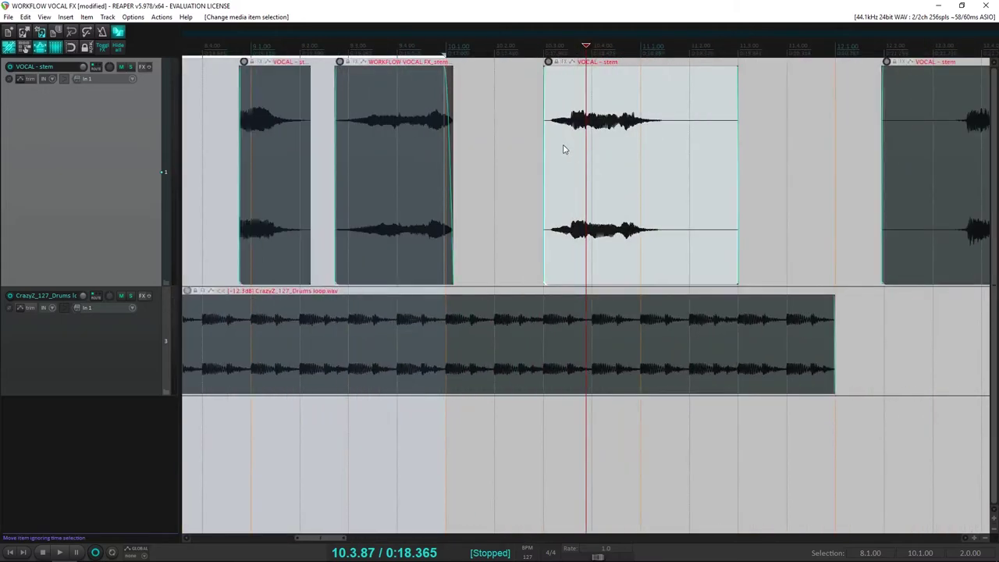
click(559, 151)
key(space)
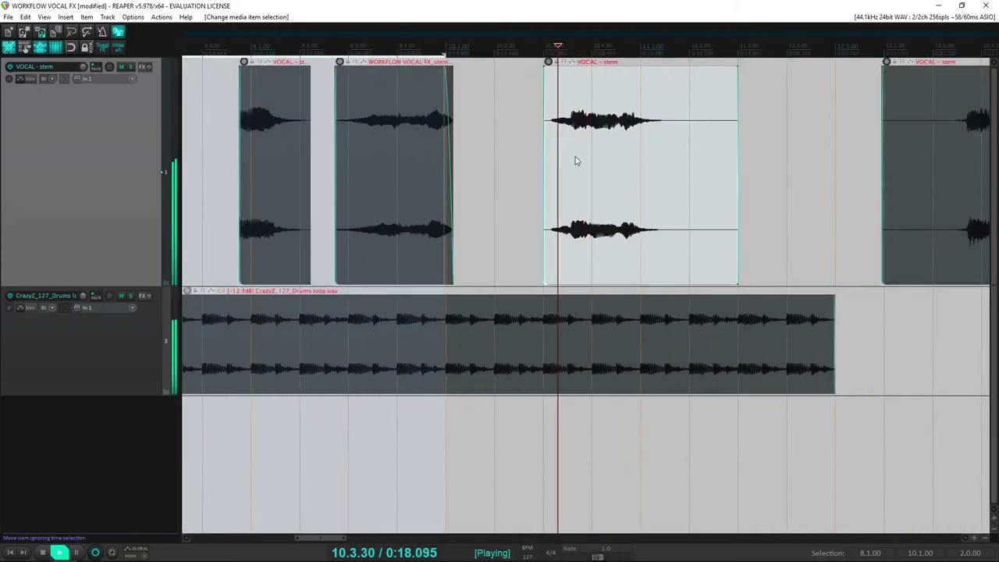
key(space)
scroll(574, 188, up, 3)
scroll(593, 183, up, 2)
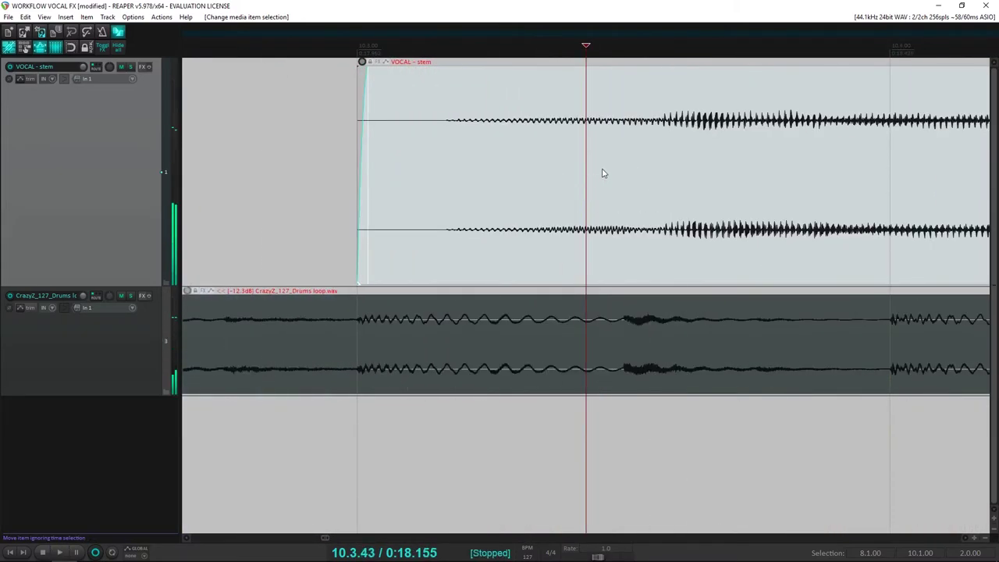
scroll(676, 161, down, 5)
drag(656, 183, 541, 199)
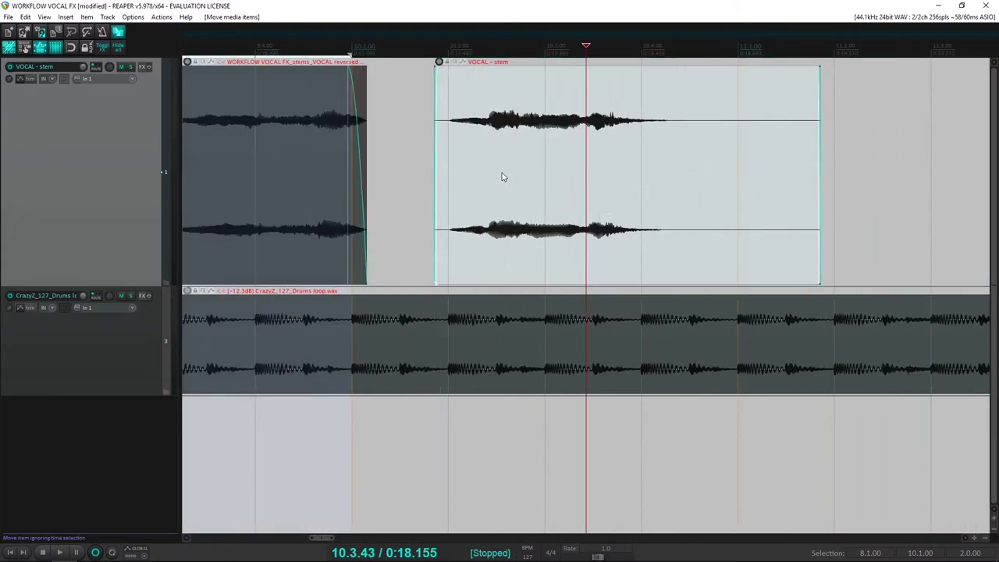
Step: Audition the vocal slice near 10.2.00, split it at 10.2.82, and move the remainder to begin at about 10.3.75
click(477, 173)
key(space)
scroll(609, 181, up, 3)
key(space)
click(729, 177)
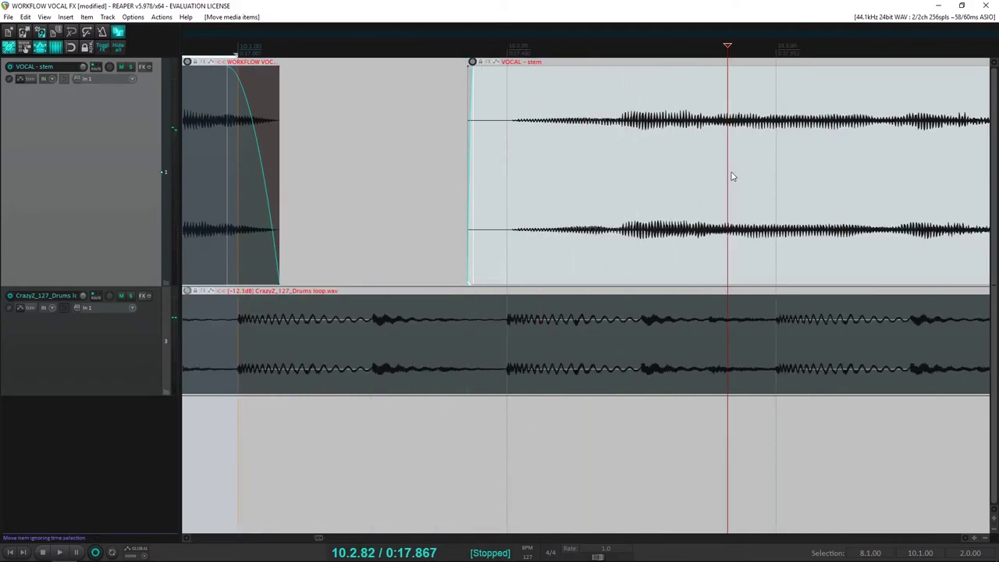
key(s)
scroll(741, 168, down, 3)
drag(653, 200, 722, 203)
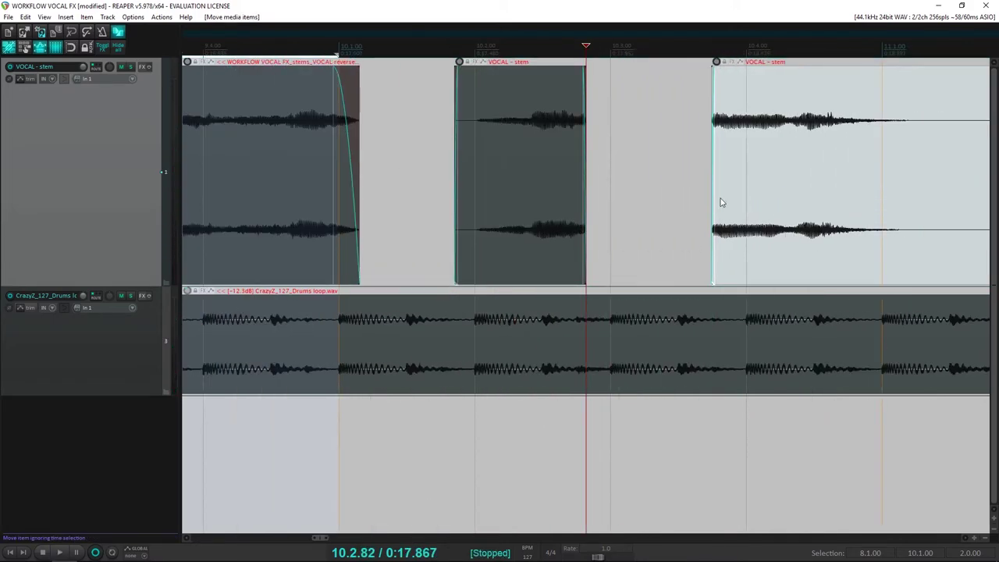
Step: Split off a short slice at about 10.2.50, place two copies after it, and move the tail item to start at 10.4.88
click(540, 164)
key(s)
scroll(580, 193, up, 2)
drag(646, 188, 853, 228)
scroll(853, 230, down, 3)
key(space)
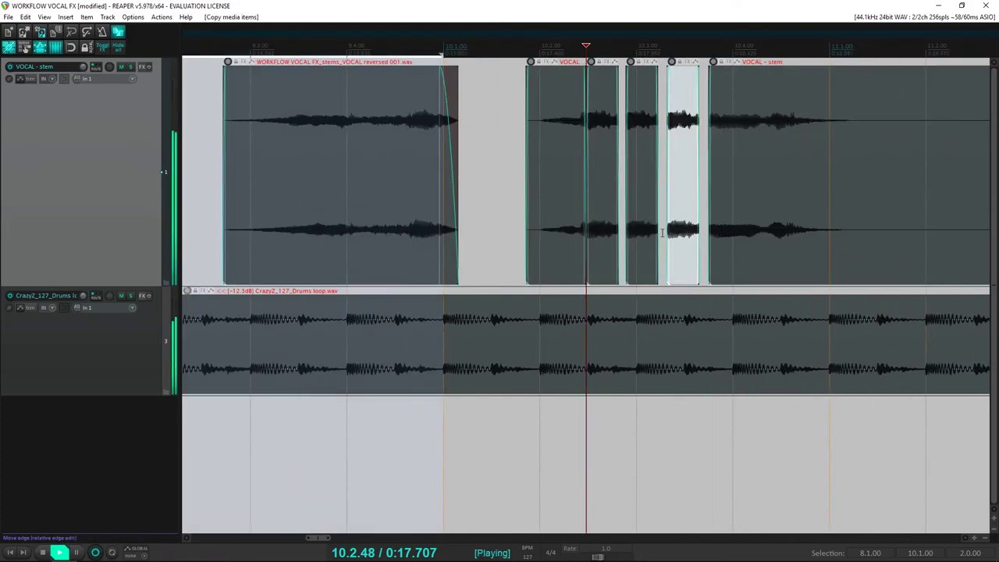
key(space)
drag(760, 201, 870, 213)
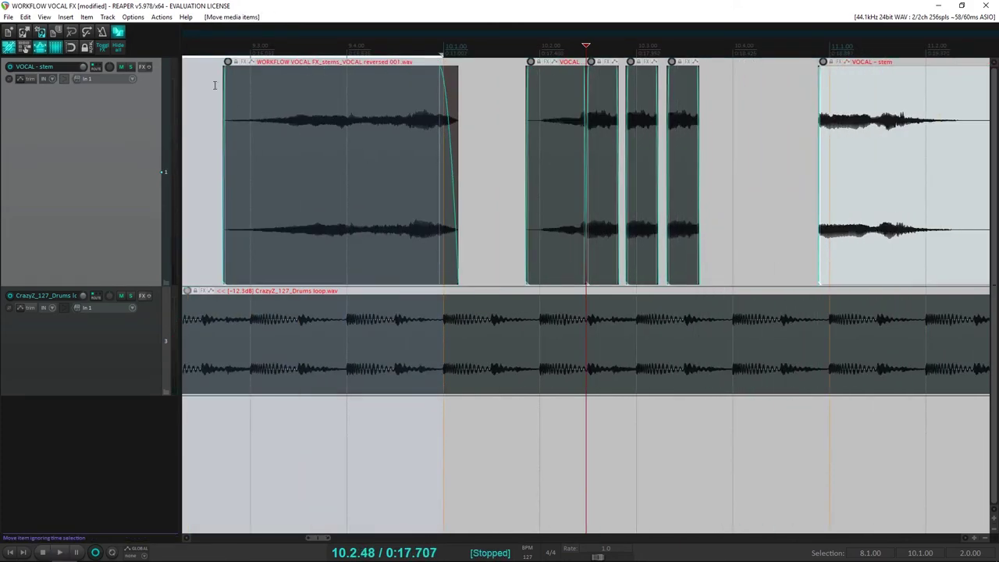
Step: Set the project's grid line spacing to 1/16
right_click(72, 52)
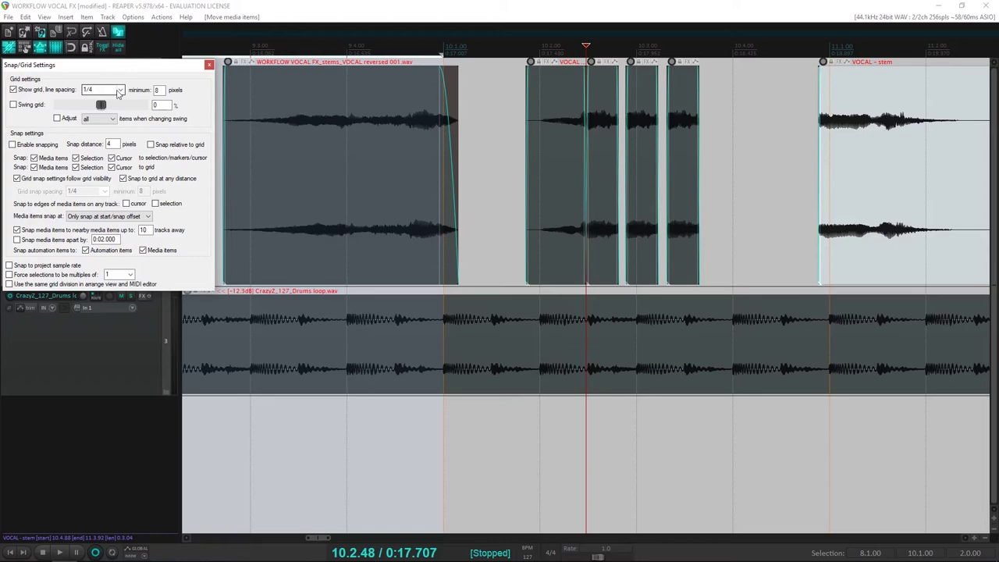
click(118, 92)
click(94, 155)
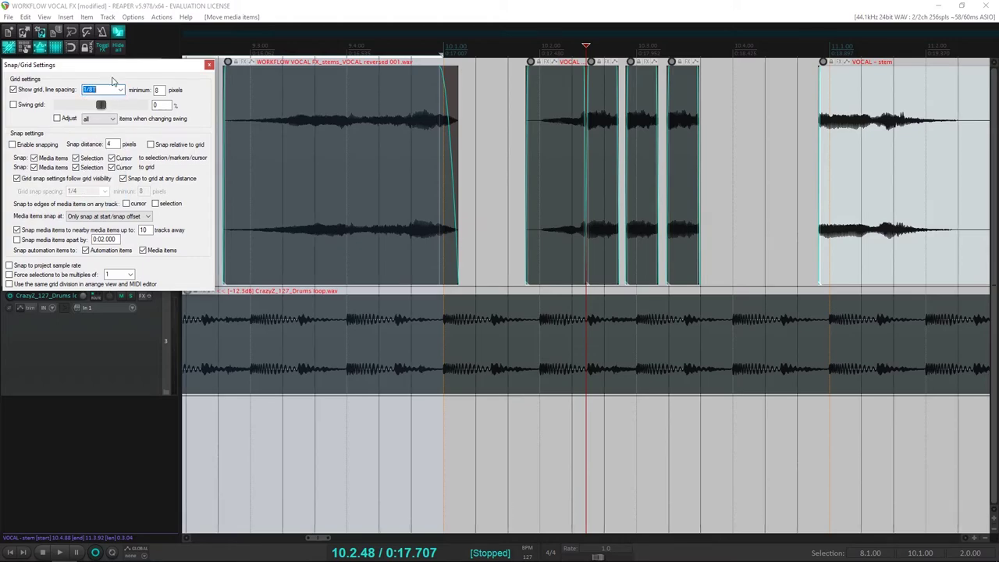
click(121, 91)
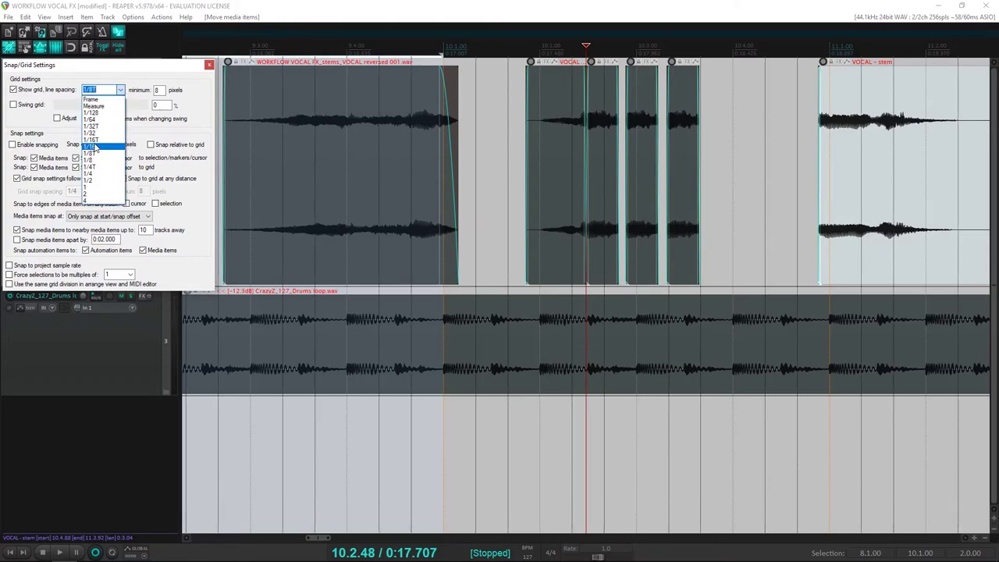
click(94, 147)
click(210, 64)
Step: Turn on snapping and move the three short vocal slices to start at 10.2.50, 10.3.00 and 10.3.50
click(598, 145)
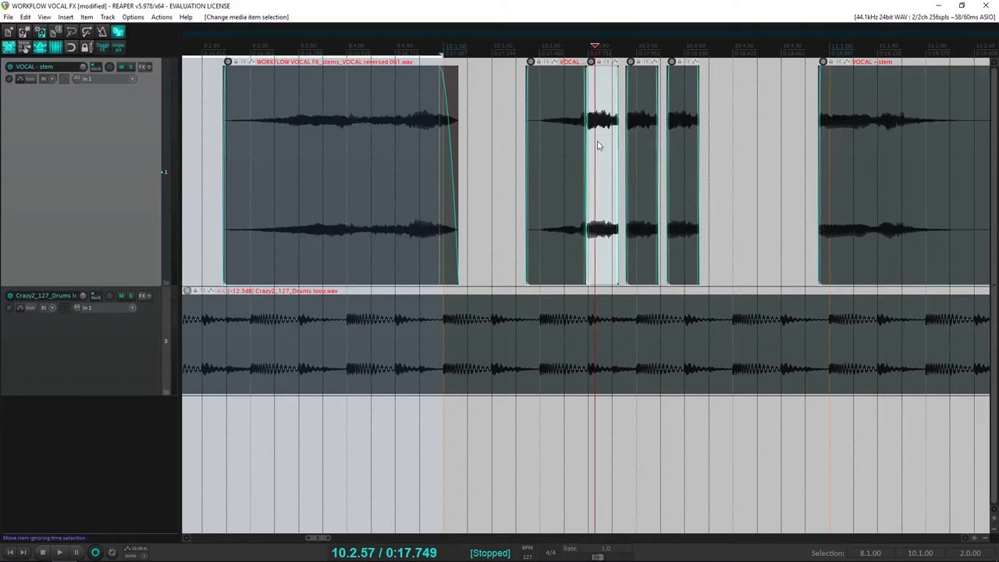
scroll(602, 152, up, 5)
drag(537, 166, 579, 167)
scroll(498, 158, down, 3)
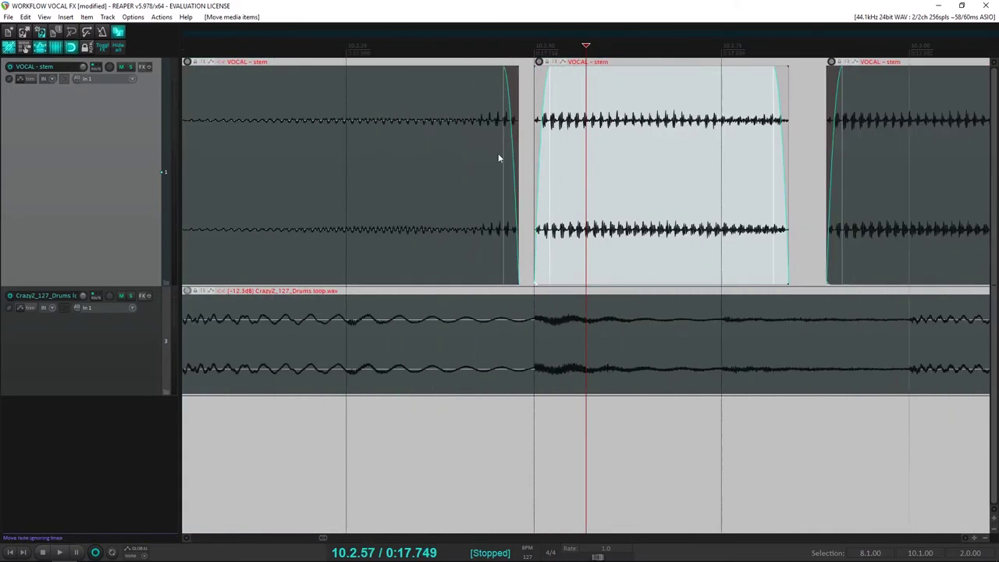
scroll(761, 121, down, 1)
drag(795, 140, 867, 157)
scroll(828, 154, down, 3)
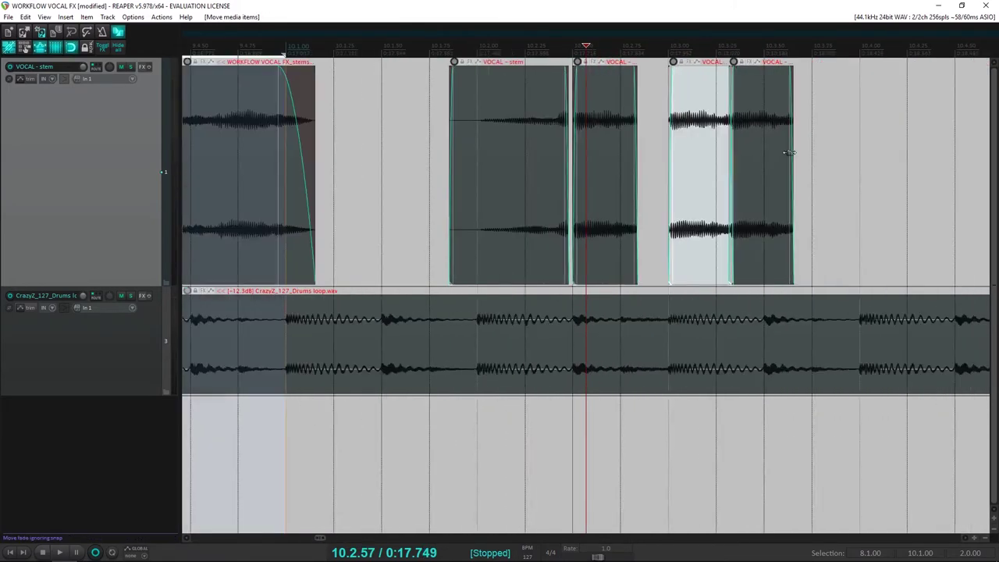
drag(756, 159, 789, 159)
key(space)
key(space)
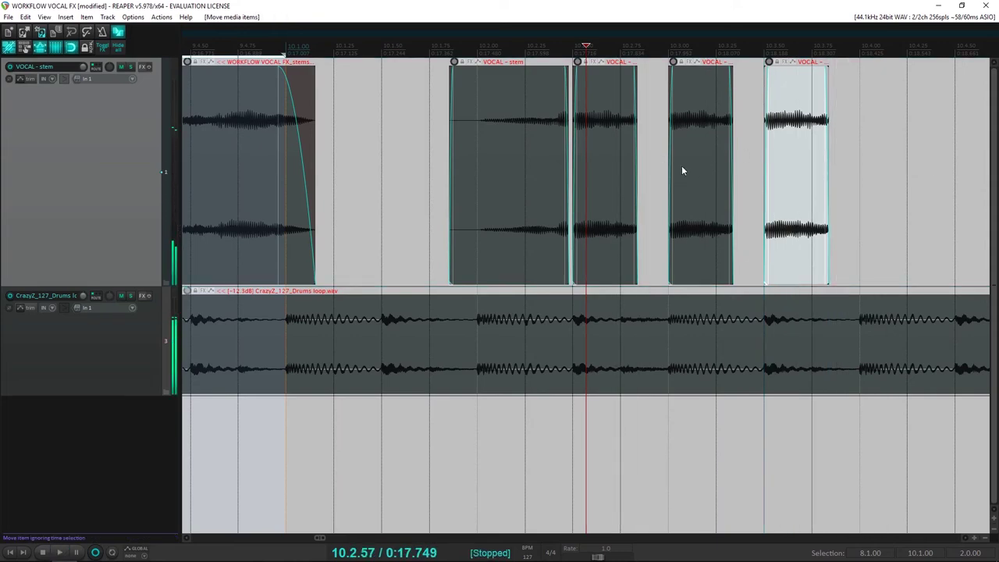
Step: Play the slices from 10.1.75, move the slice before the three short ones to start at 10.1.75, and play again
key(space)
scroll(694, 165, down, 3)
key(space)
click(431, 145)
key(space)
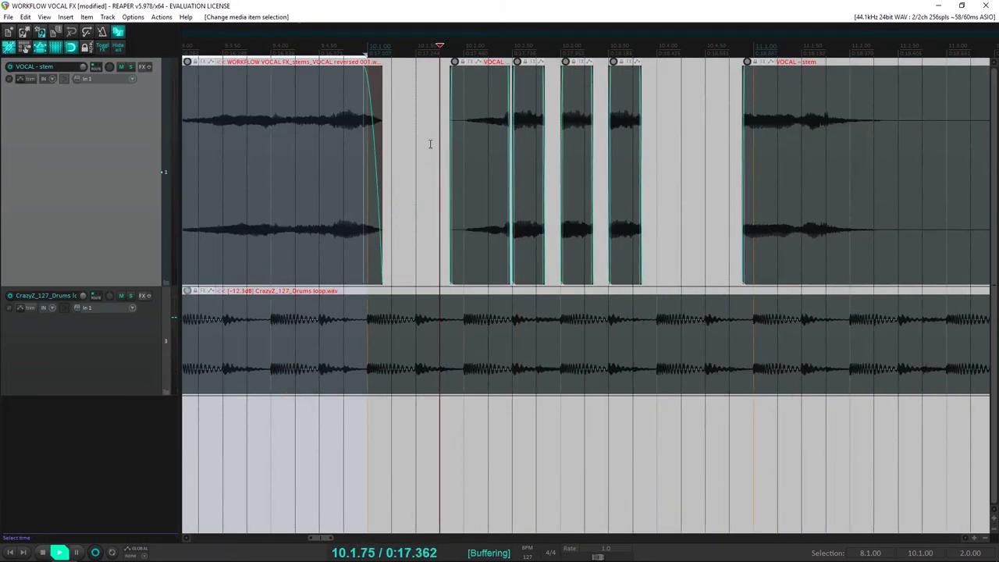
key(space)
drag(488, 156, 464, 159)
key(space)
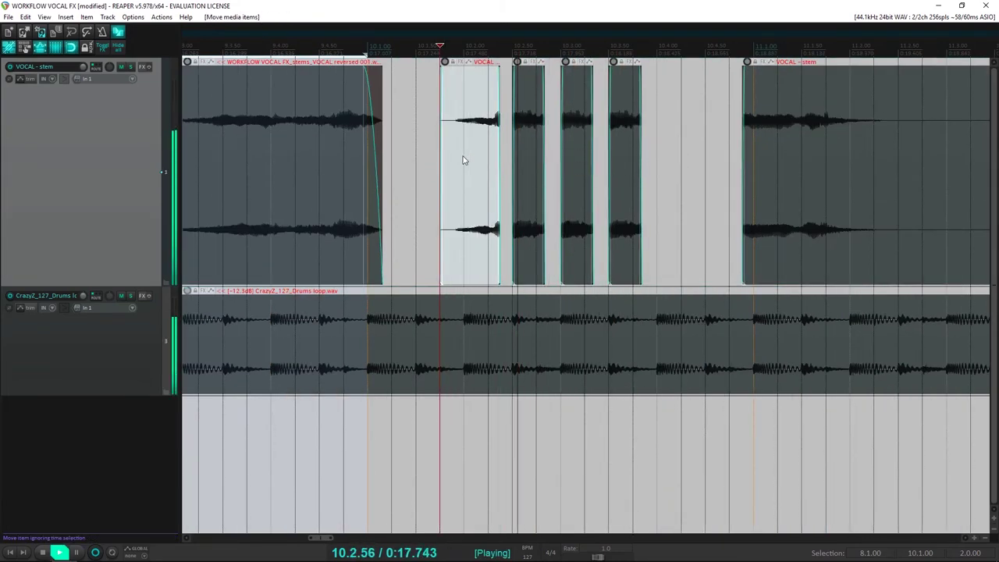
key(space)
key(space)
Step: Play the short vocal slices up close and again from 9.4.00 to check their timing against the drums
scroll(488, 144, up, 2)
click(510, 152)
scroll(509, 151, up, 3)
key(space)
click(414, 146)
key(space)
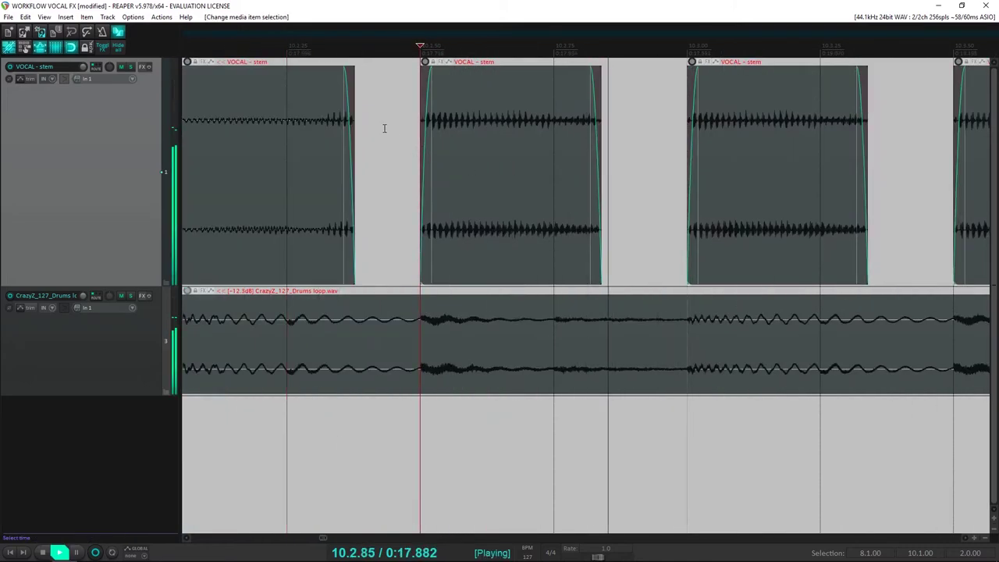
scroll(386, 131, down, 6)
click(344, 152)
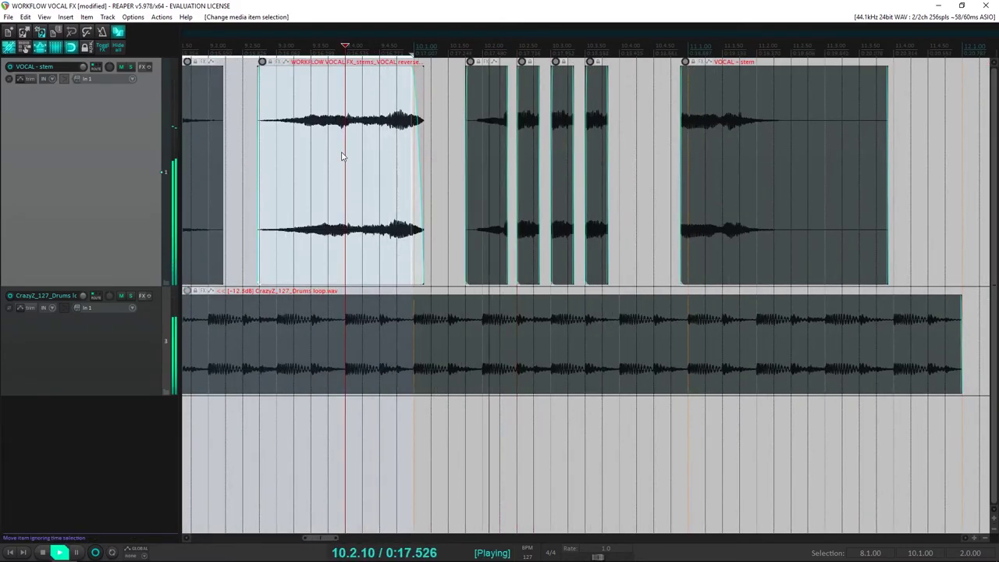
key(space)
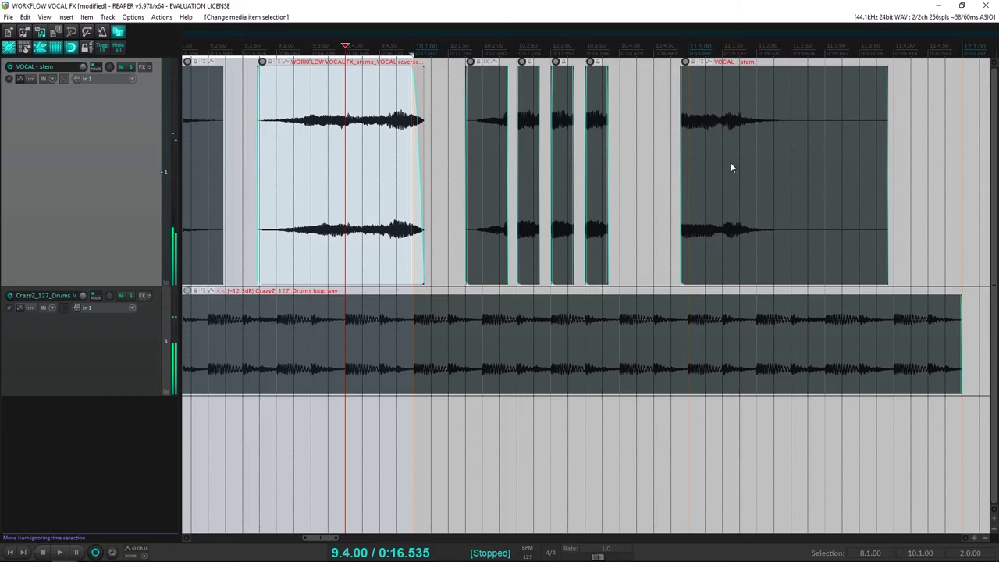
Step: Move the tail item to 10.4.00, trim about a sixteenth off its beginning while keeping that start, and play from 9.4.00
drag(730, 162, 657, 171)
key(space)
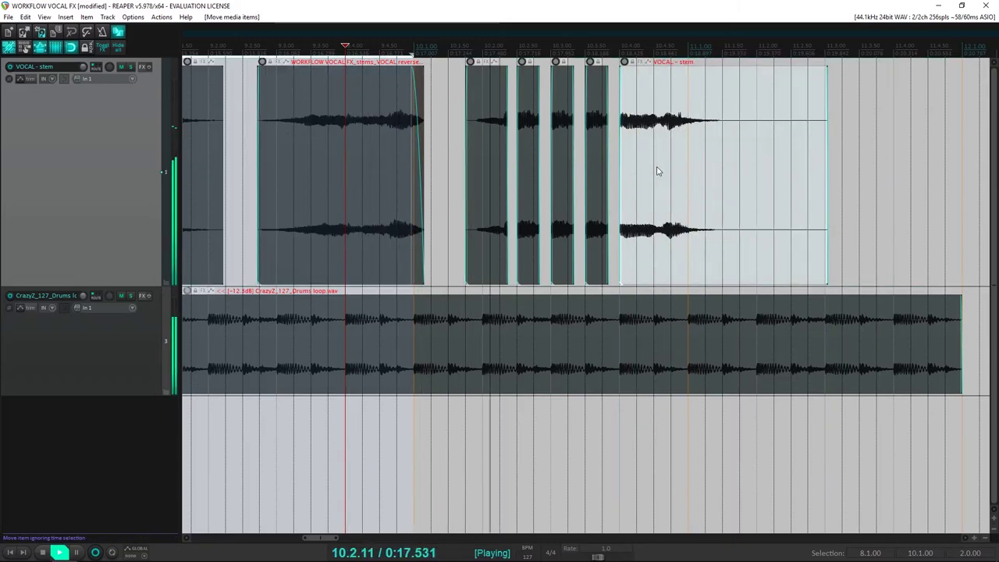
key(space)
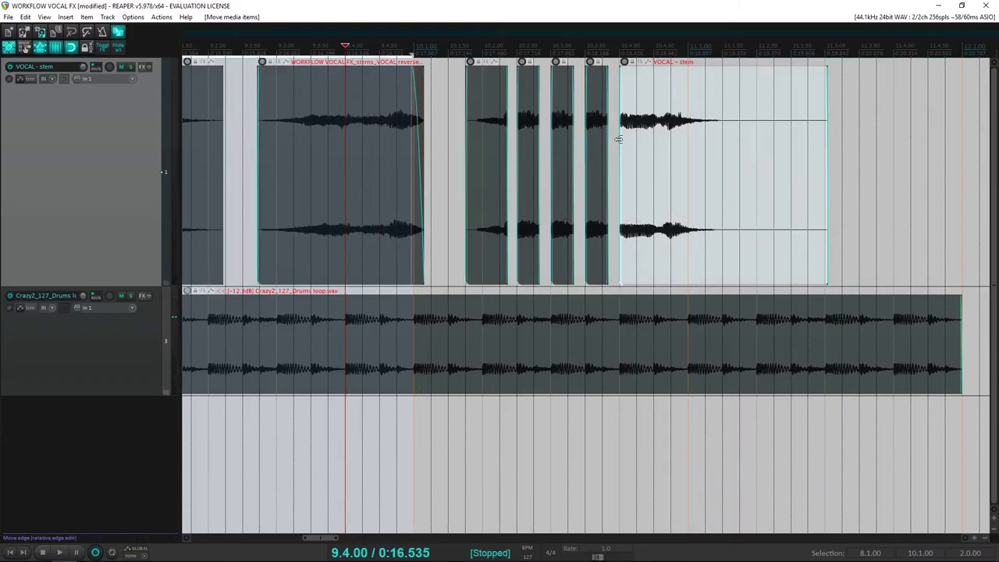
drag(619, 139, 667, 154)
key(space)
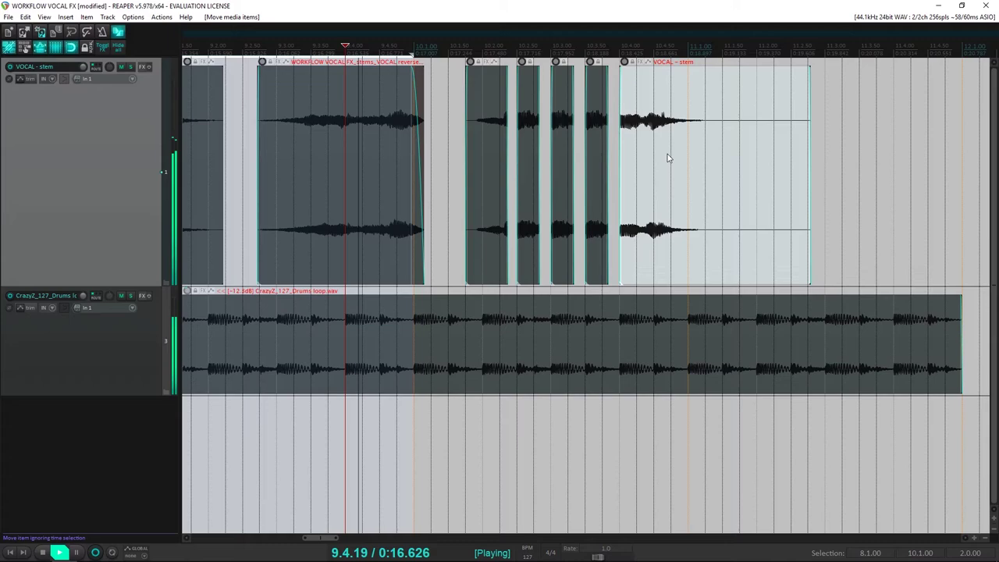
key(space)
Step: Align the tail item's start precisely to 10.4.00 and play the arranged slices from there and from 10.3.00
click(628, 160)
scroll(626, 173, up, 6)
drag(674, 188, 733, 194)
key(space)
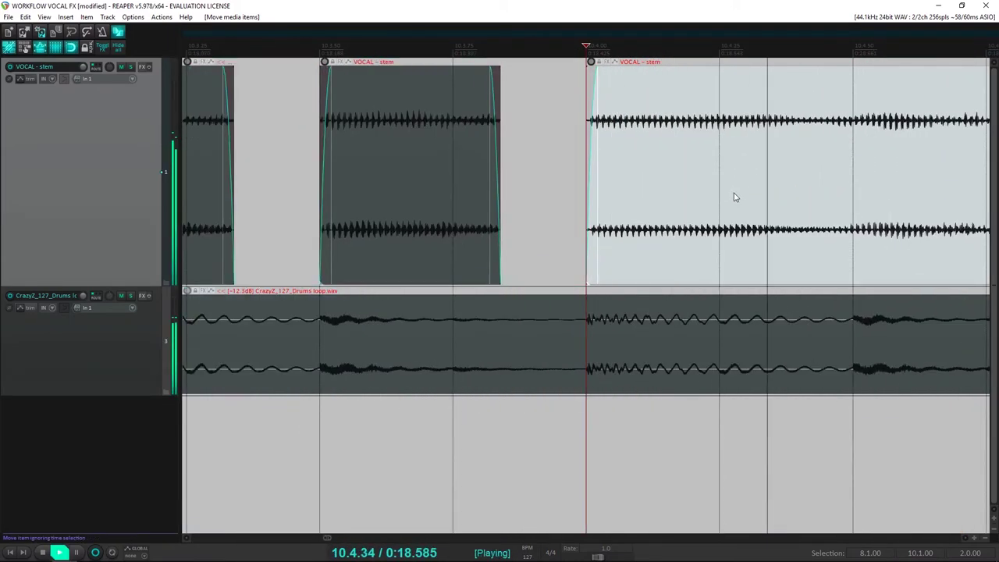
key(space)
scroll(550, 177, down, 7)
click(515, 172)
key(space)
key(space)
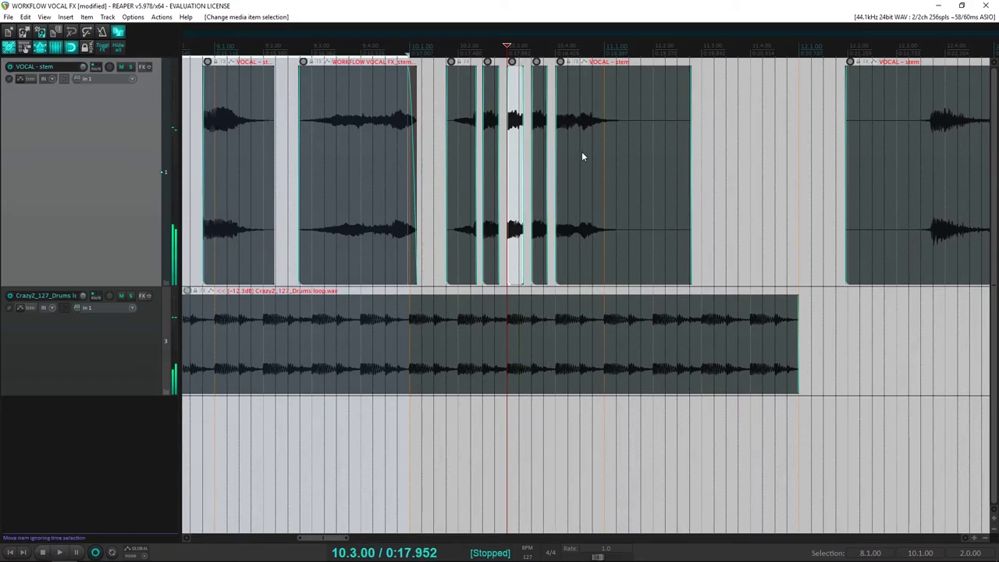
key(space)
key(space)
Step: Trim the tail item's end to 11.1.75, fade it out, and place the edit cursor at 8.1.25
scroll(553, 161, down, 5)
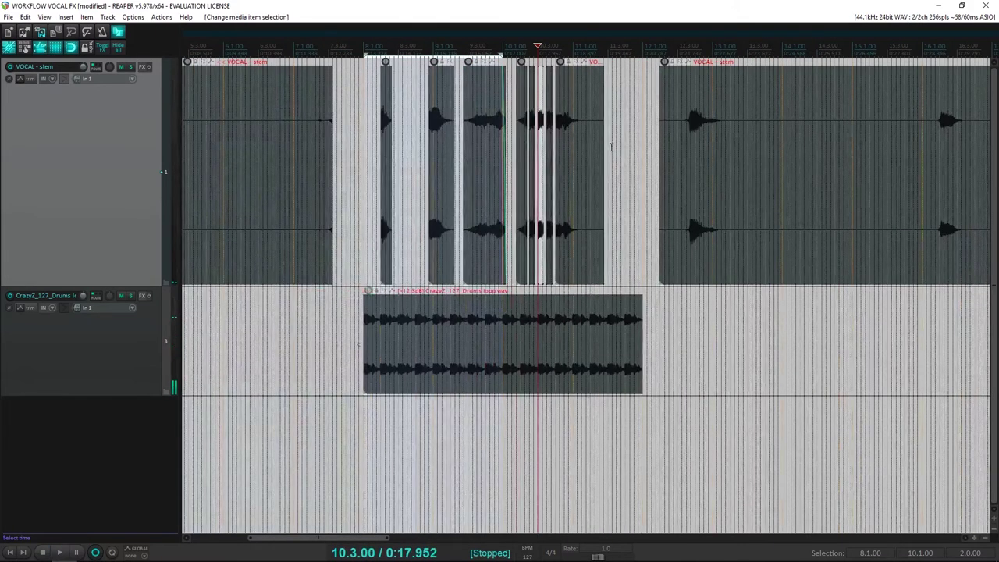
drag(607, 138, 587, 145)
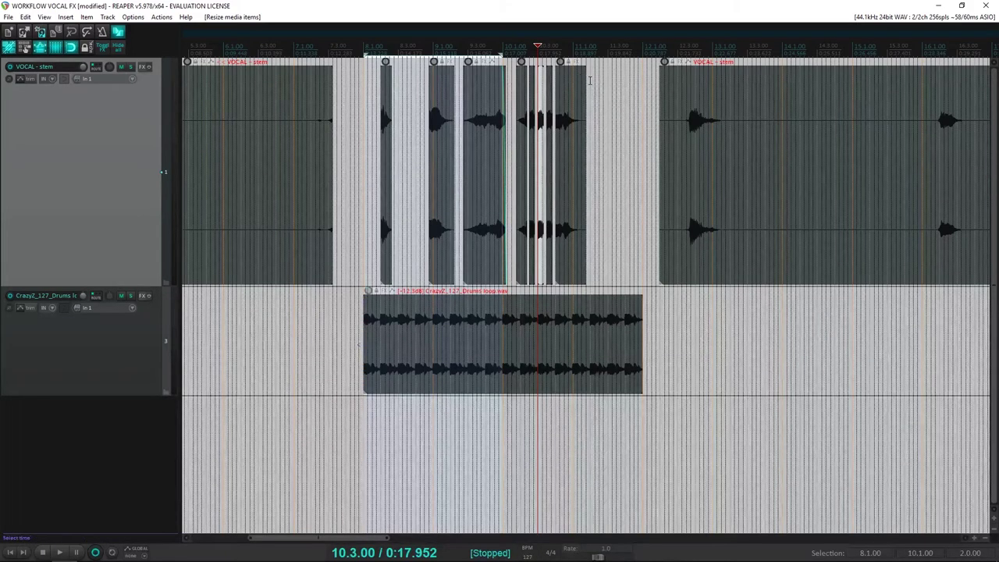
drag(581, 75, 570, 101)
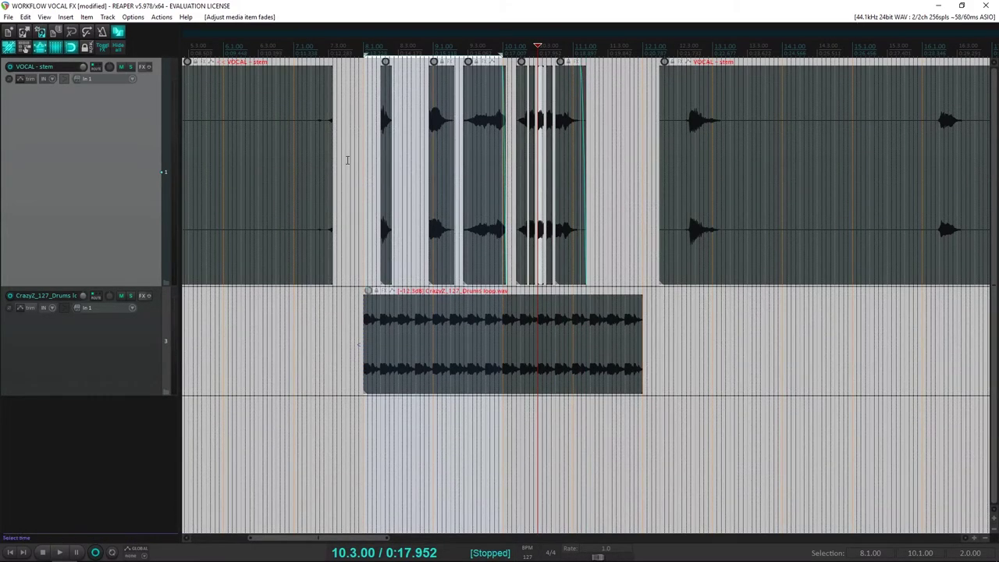
click(379, 136)
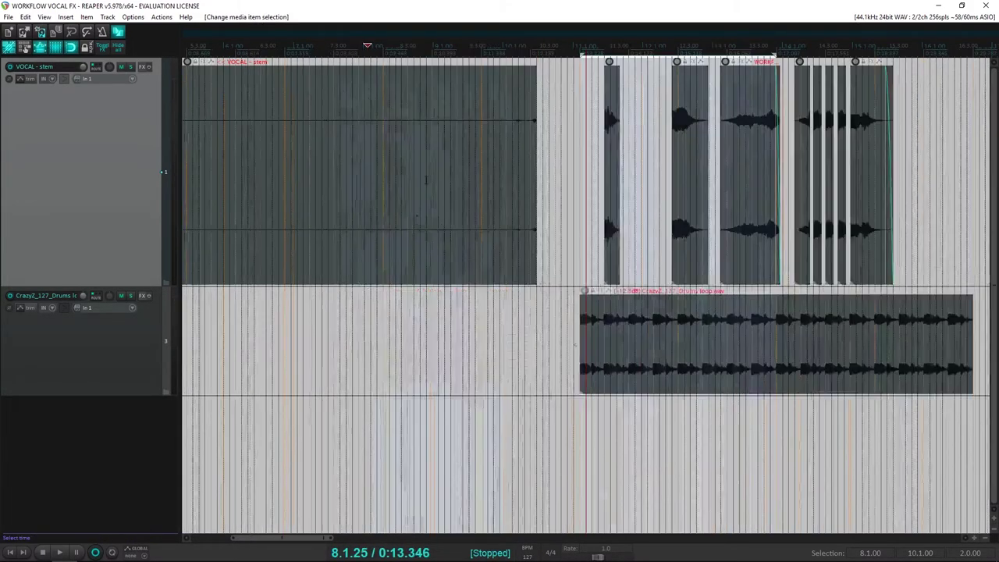
scroll(366, 183, up, 2)
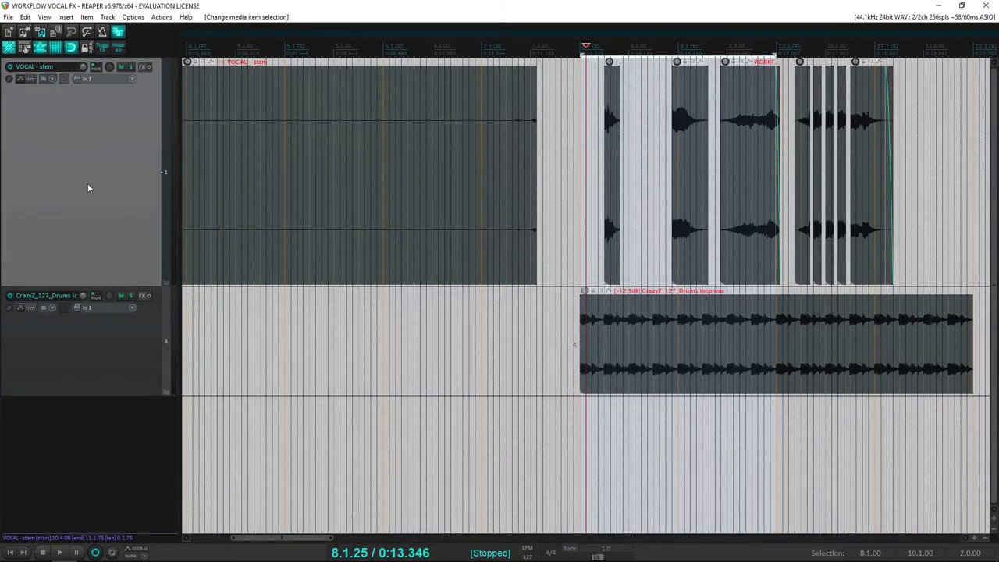
Step: Add a track below the vocal stem, armed and monitoring the MIDI input MIDIIN2 (monologue) on all channels
key(ctrl+t)
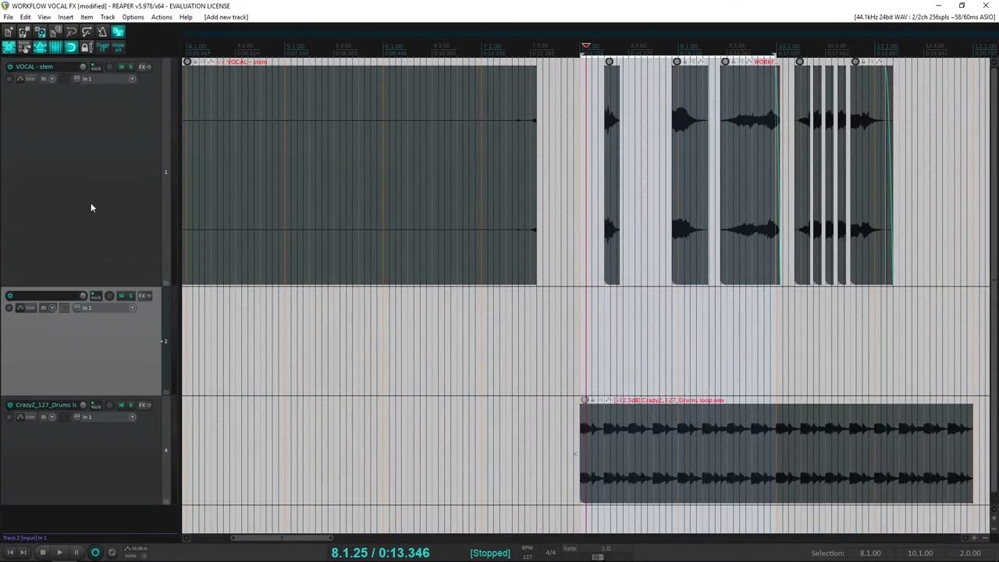
click(9, 299)
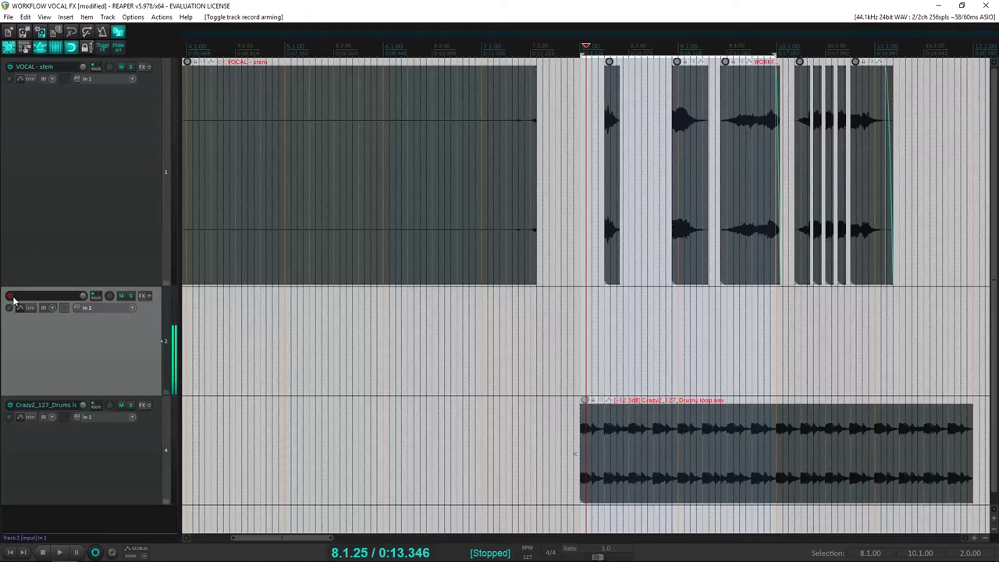
click(90, 312)
mouse_move(125, 341)
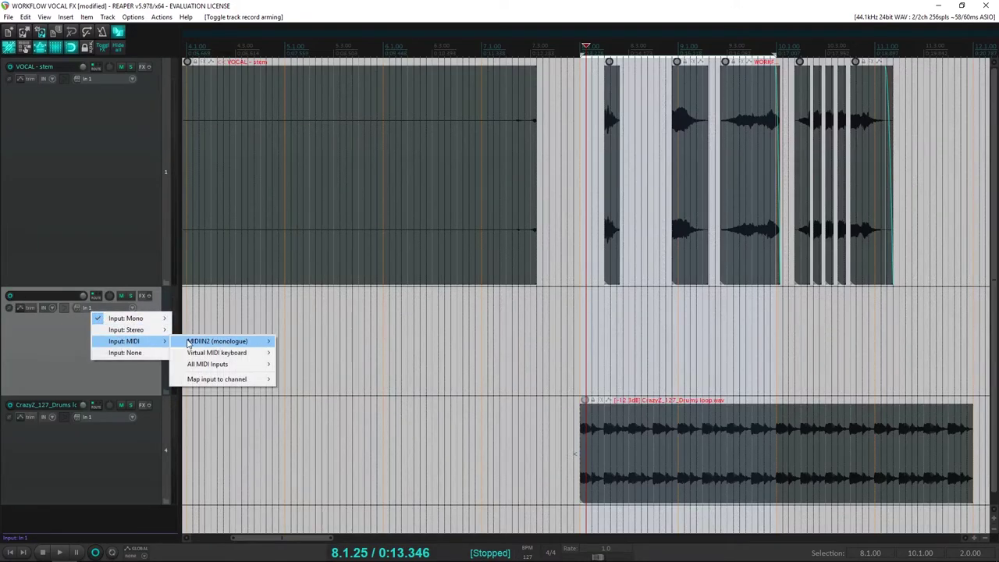
mouse_move(188, 344)
click(308, 341)
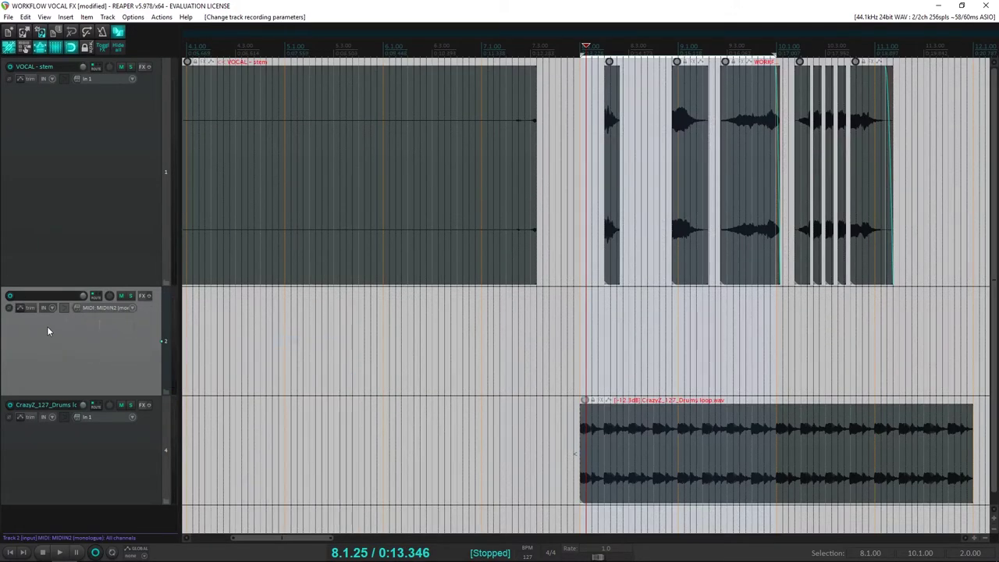
click(64, 308)
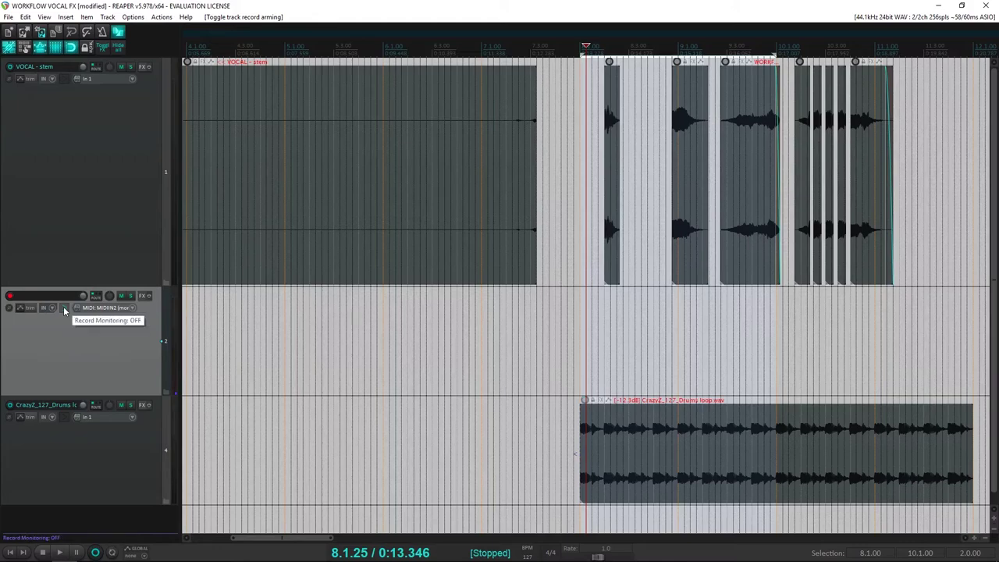
Step: Load the TAL Sampler instrument from TAL-Togu Audio Line onto the new track
click(142, 296)
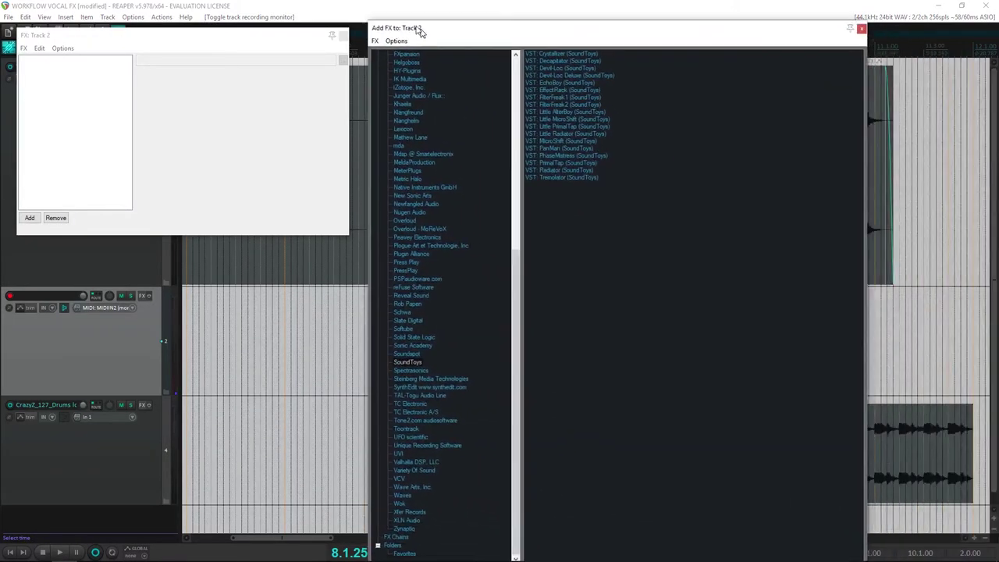
drag(417, 29, 385, 11)
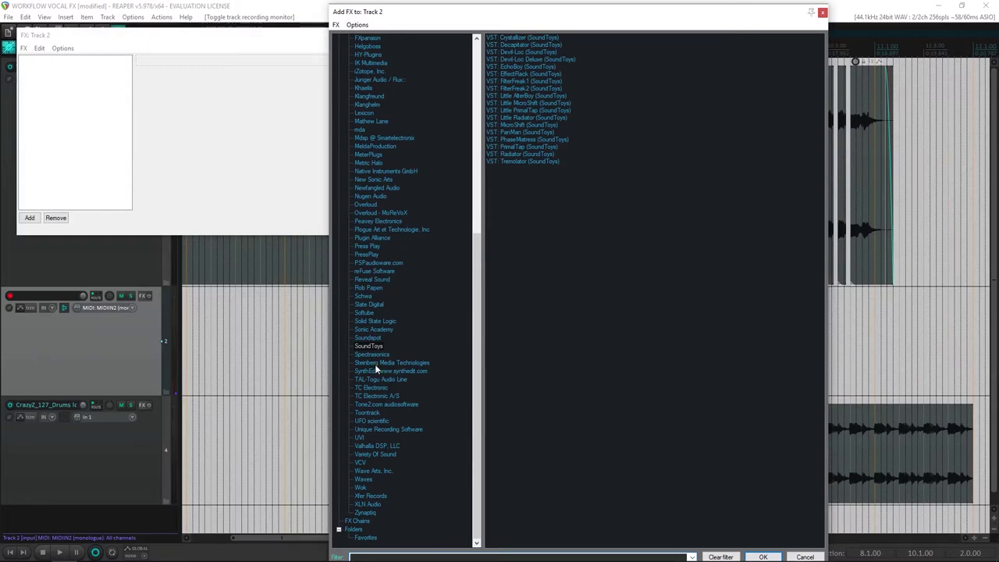
click(379, 379)
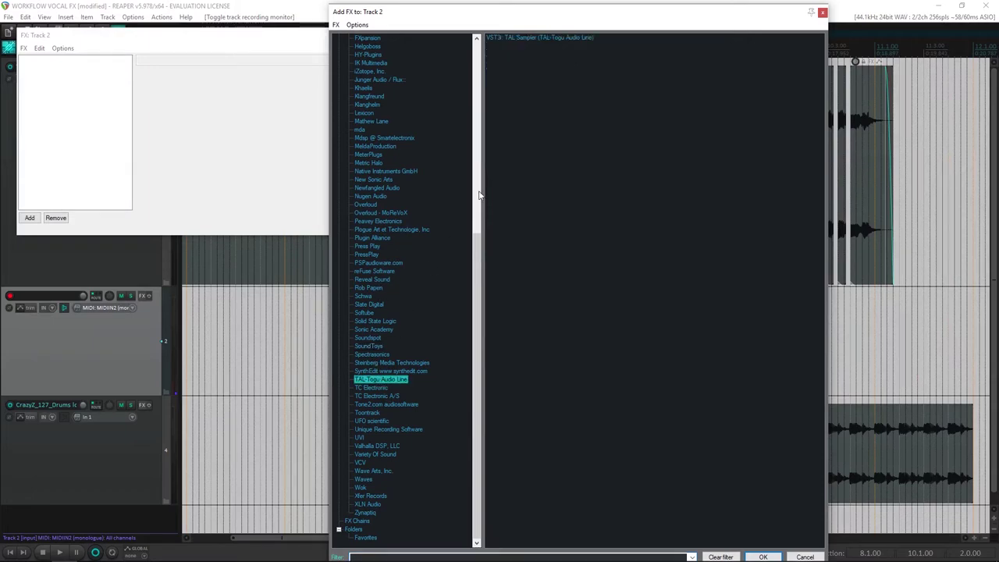
double_click(533, 37)
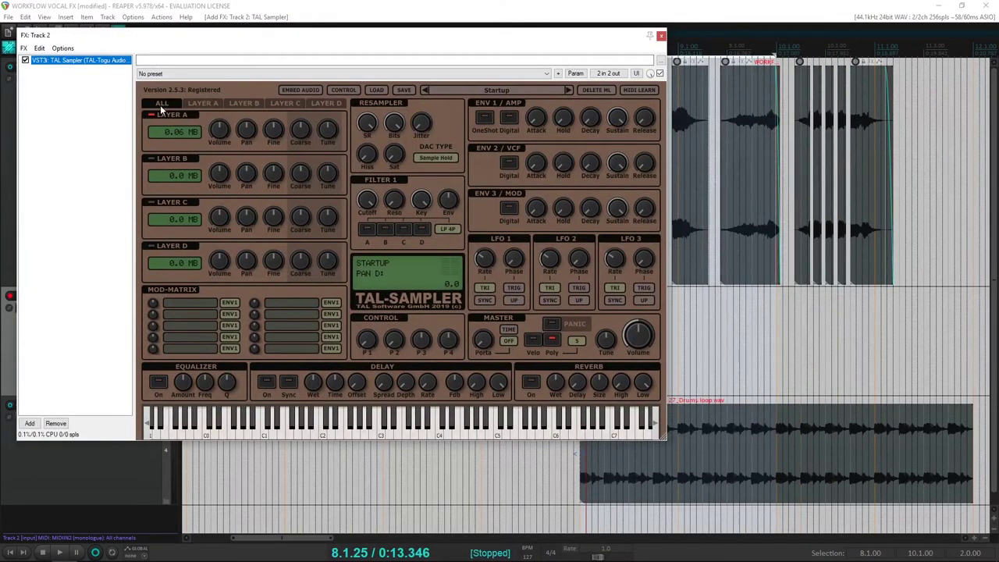
Step: Solo the VOCAL - stem track and audition its last item up to the vocal phrase near 16.2.00
drag(220, 38, 195, 264)
scroll(387, 169, down, 4)
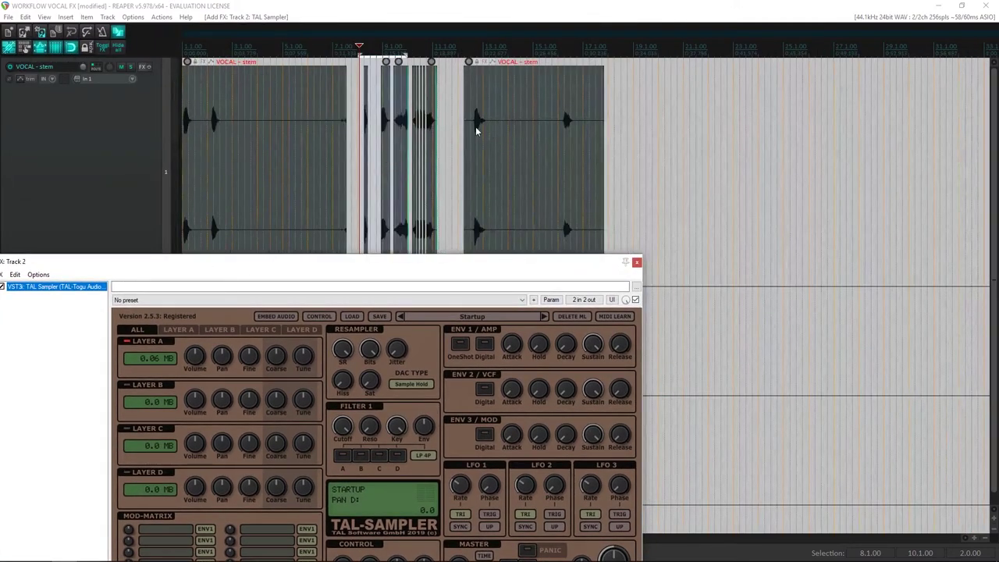
click(476, 128)
scroll(477, 130, up, 4)
click(566, 122)
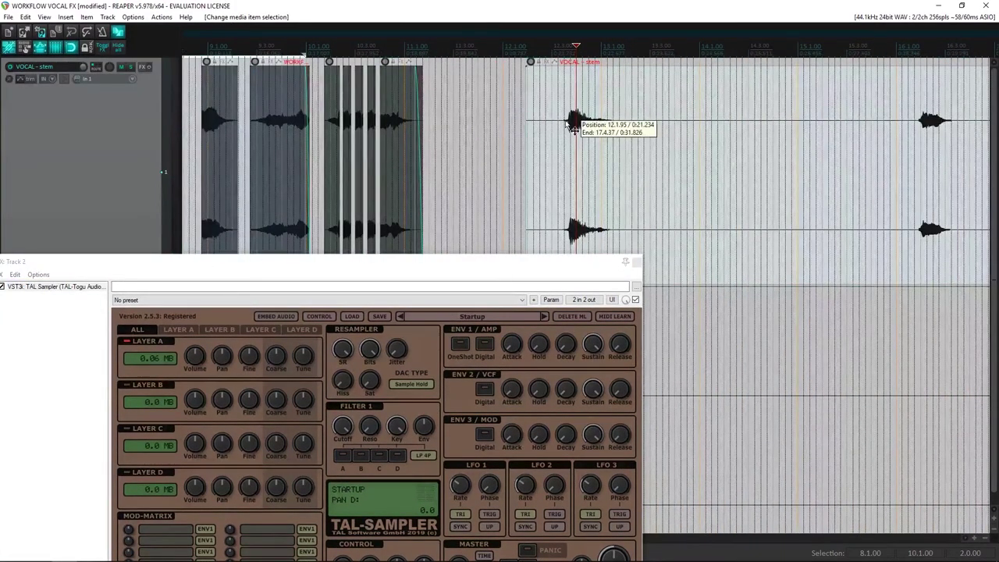
key(space)
click(132, 68)
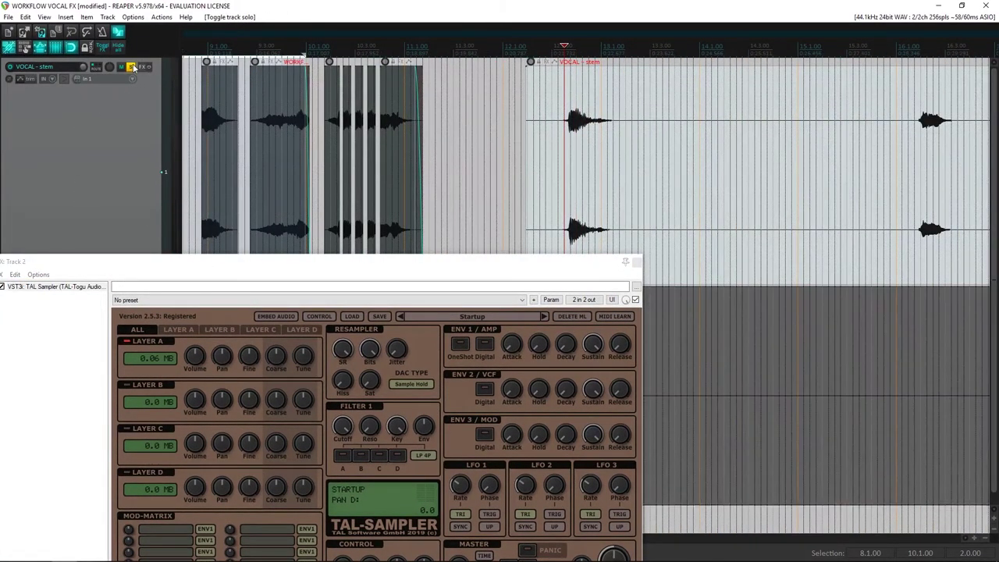
click(132, 67)
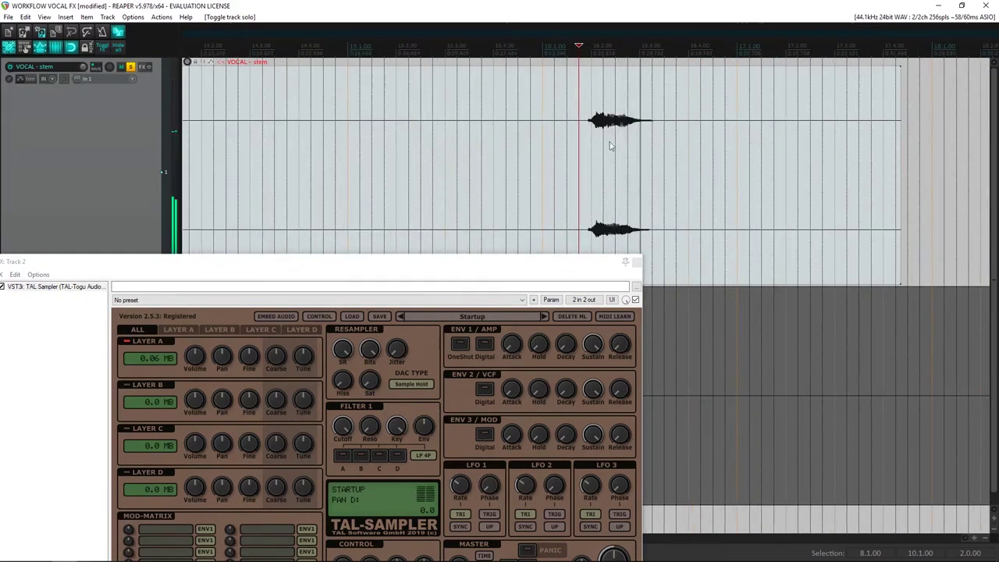
key(space)
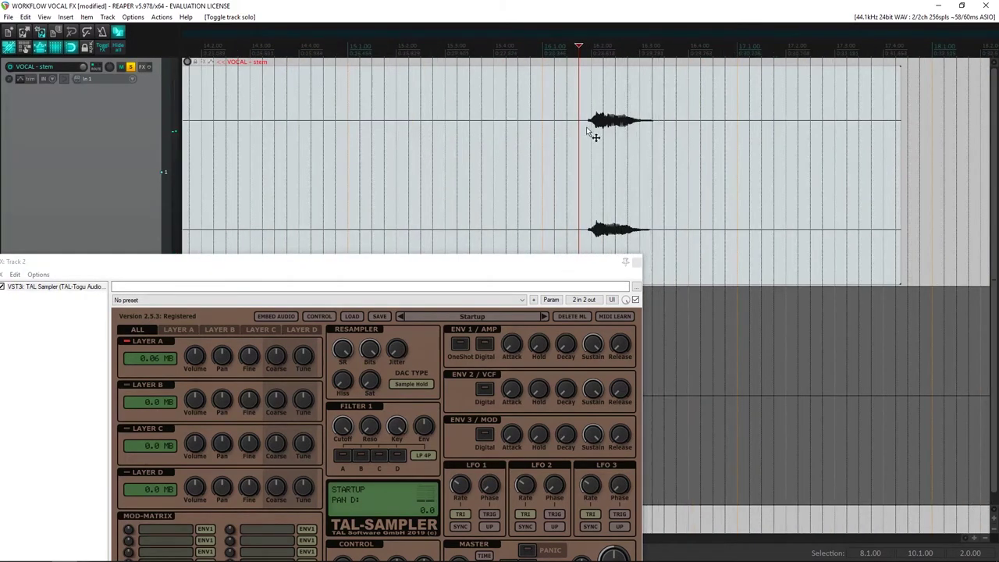
Step: Locate the start of the last vocal phrase and split the stem item there at 16.2.00
click(587, 128)
key(space)
scroll(588, 132, up, 5)
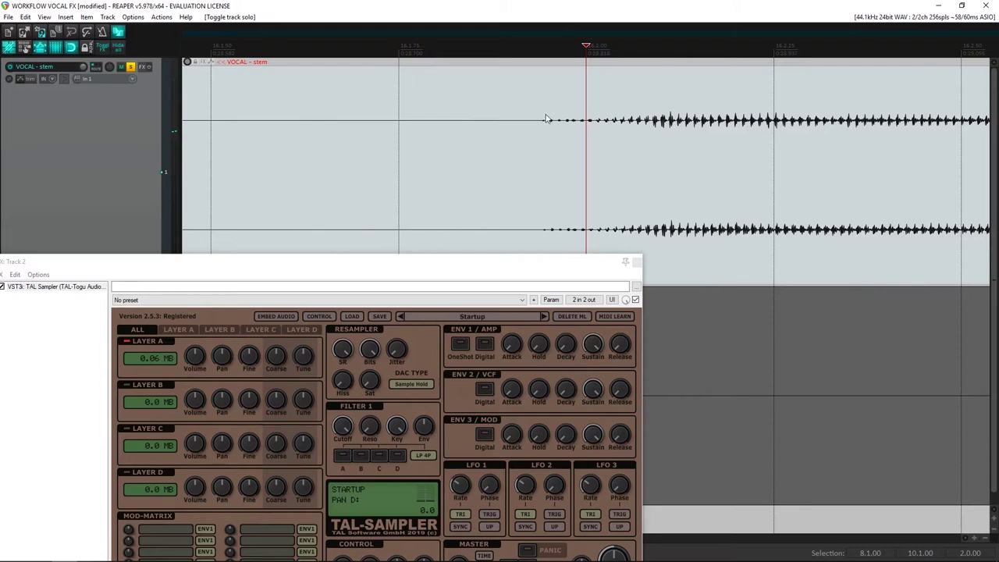
scroll(544, 119, down, 5)
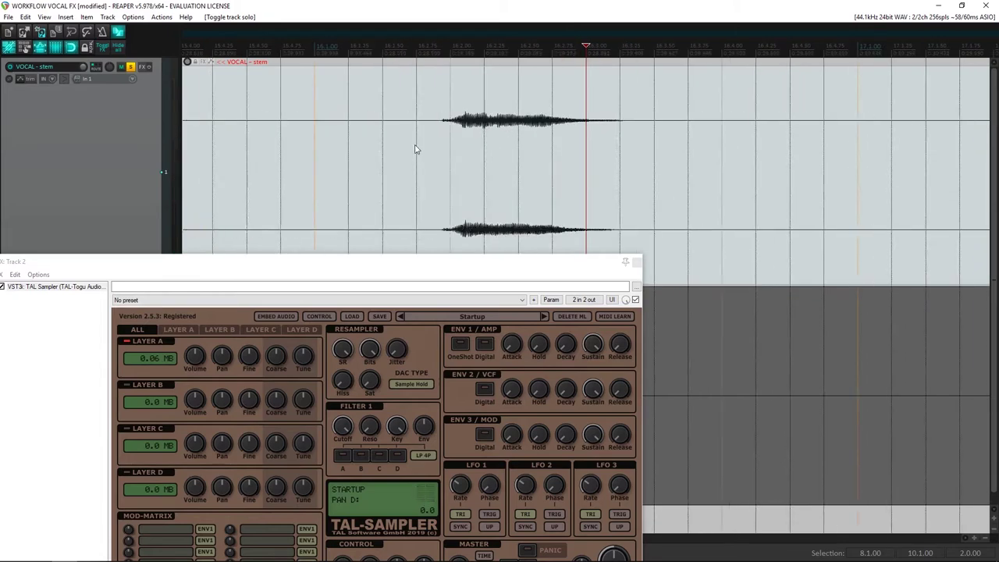
click(415, 149)
scroll(452, 129, up, 5)
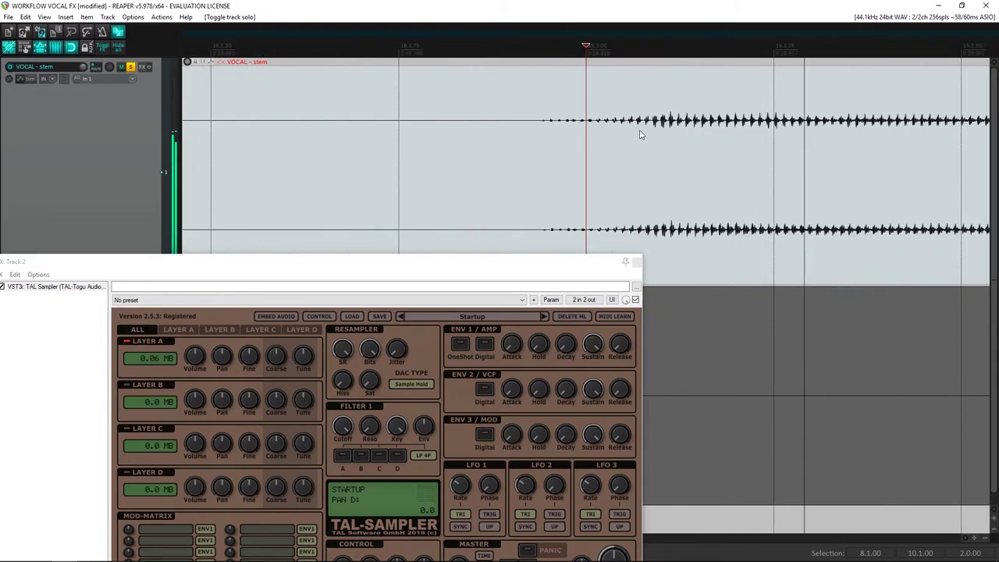
scroll(616, 135, down, 3)
key(s)
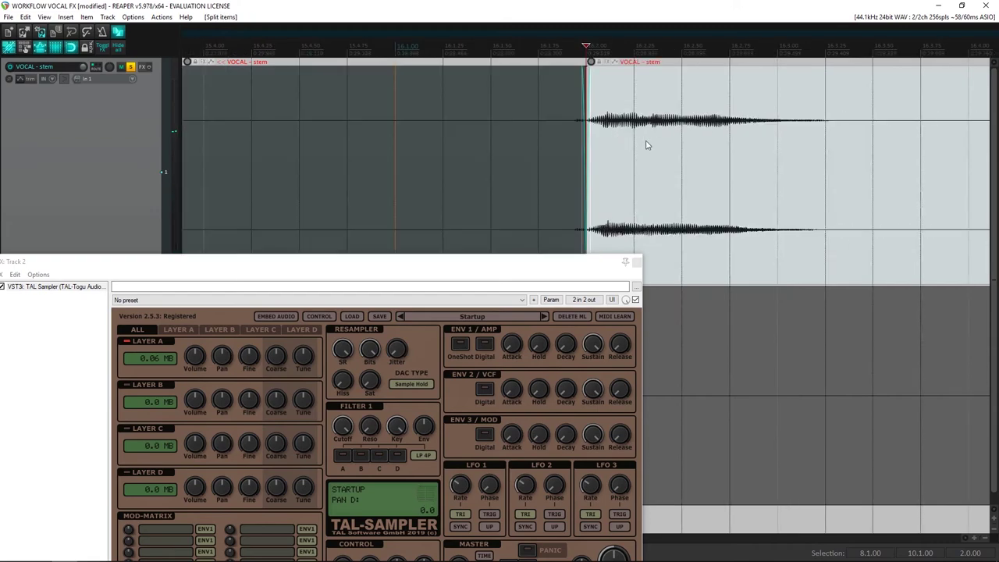
click(624, 124)
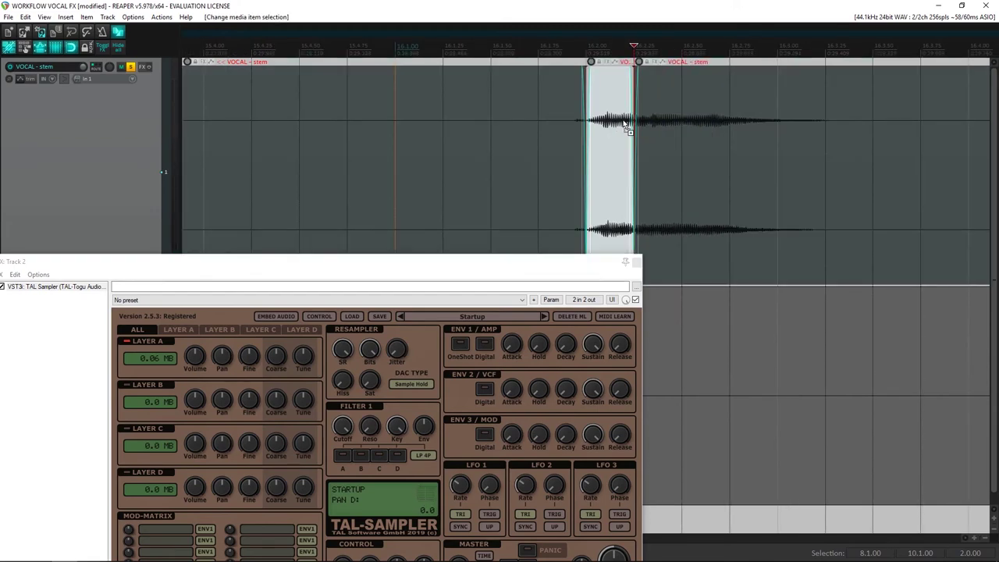
key(ctrl+z)
key(ctrl+z)
Step: Split the vocal item again at 16.3.50 after the phrase fades and select the isolated slice
scroll(613, 154, down, 3)
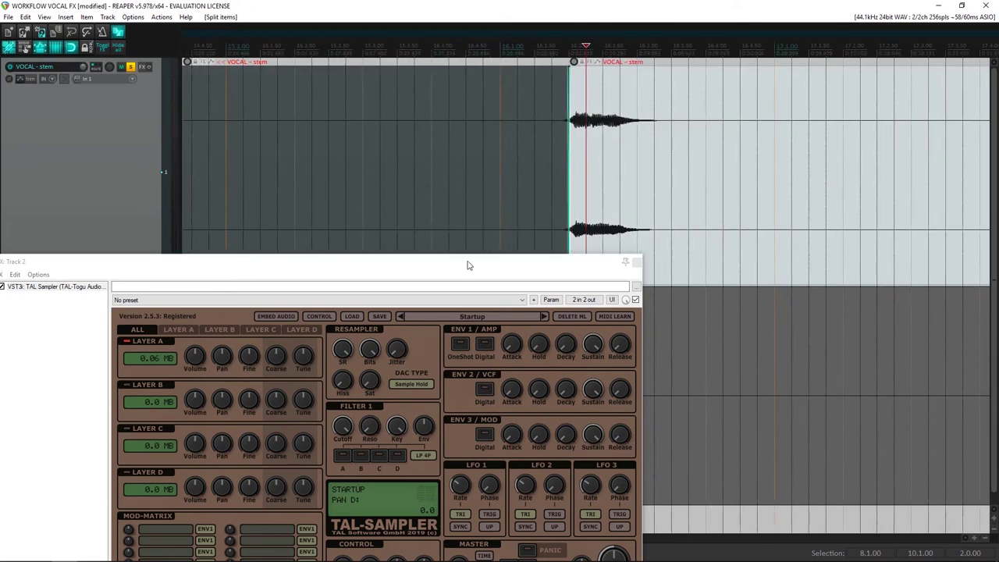
drag(468, 266, 709, 195)
click(675, 114)
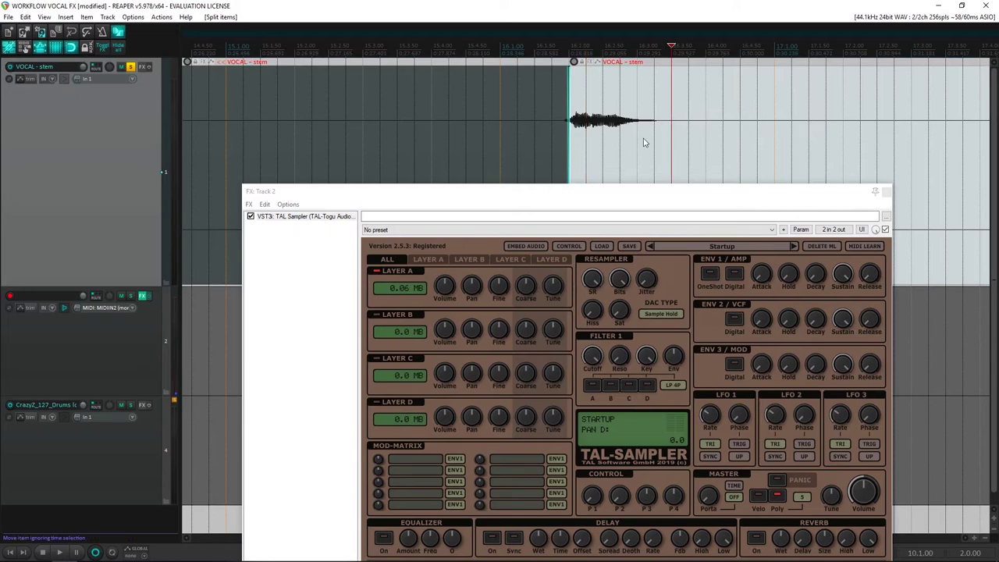
key(s)
click(616, 169)
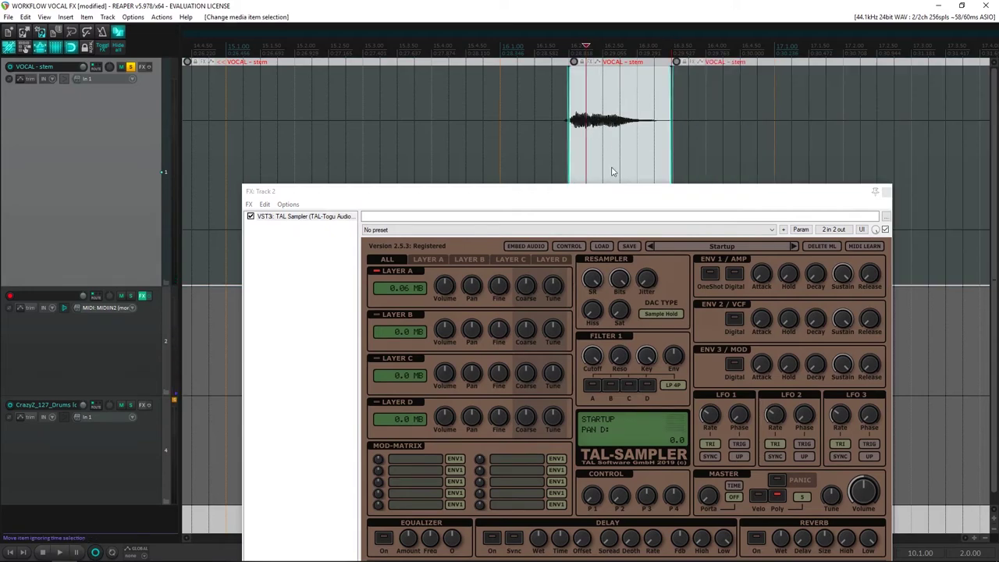
Step: Load the selected vocal slice into Layer A of TAL Sampler and turn off its sample loop
click(455, 301)
click(429, 259)
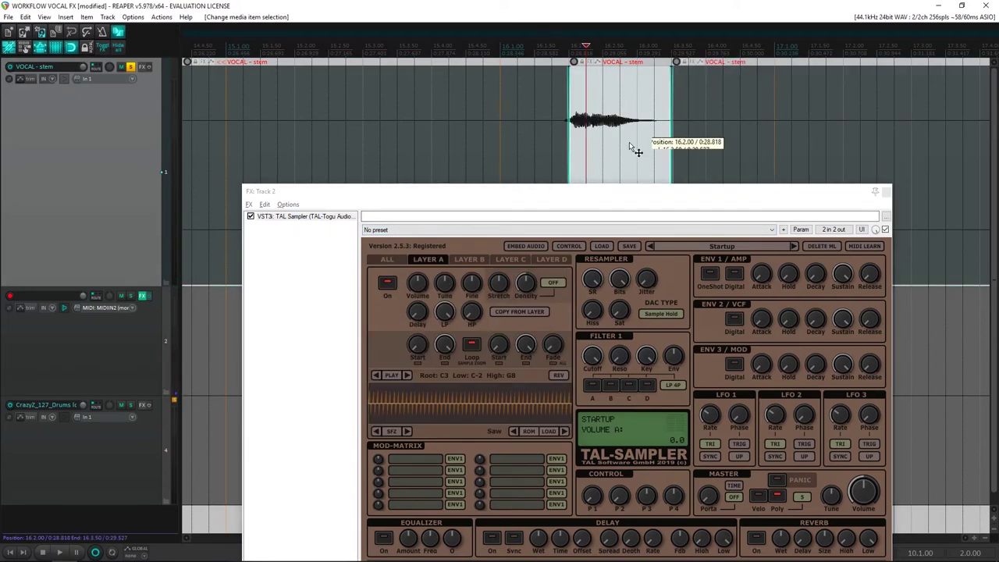
drag(410, 418, 411, 420)
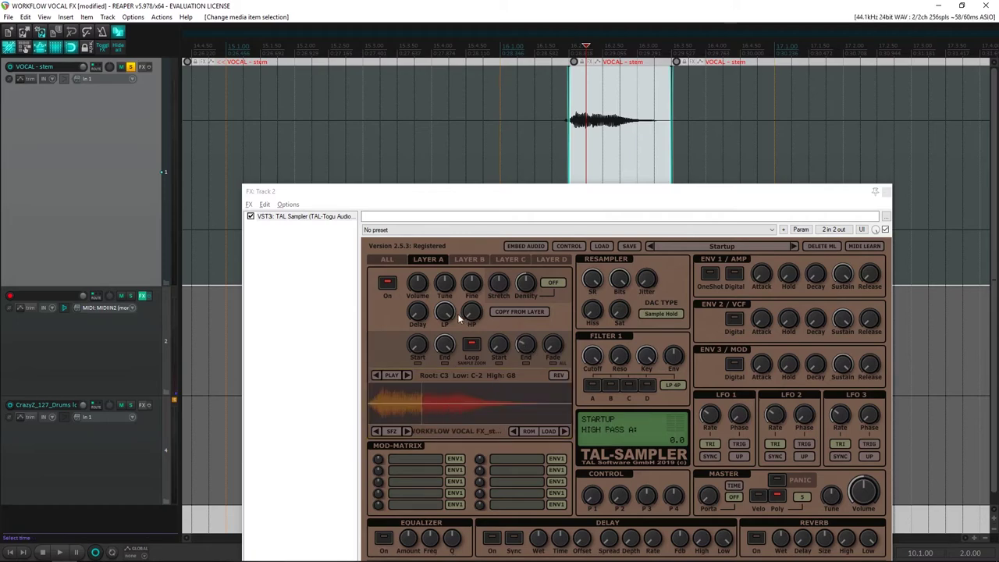
click(473, 346)
drag(530, 195, 515, 137)
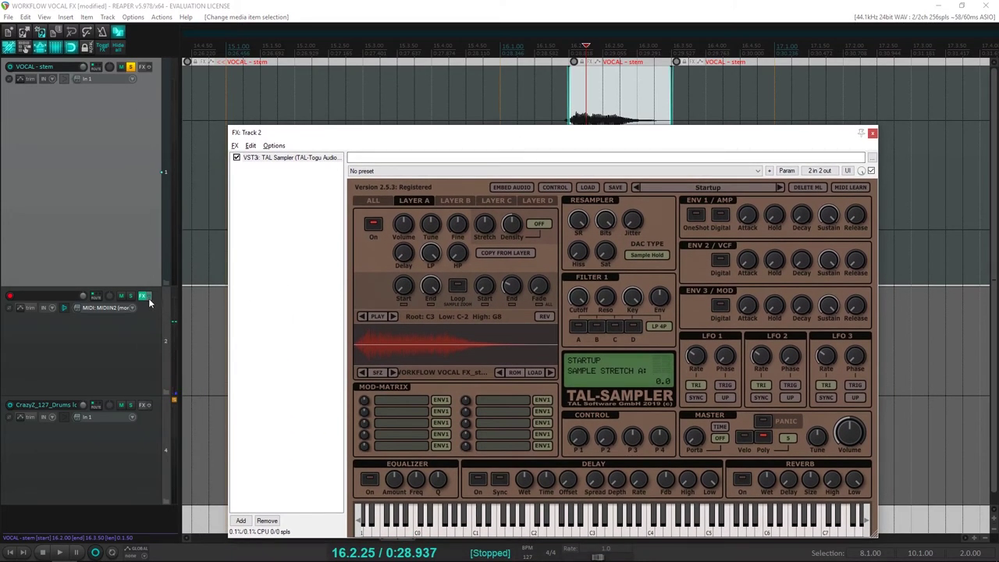
Step: Unsolo the vocal stem, then switch TAL Sampler's amp envelope to OneShot and adjust its sustain and decay
click(133, 67)
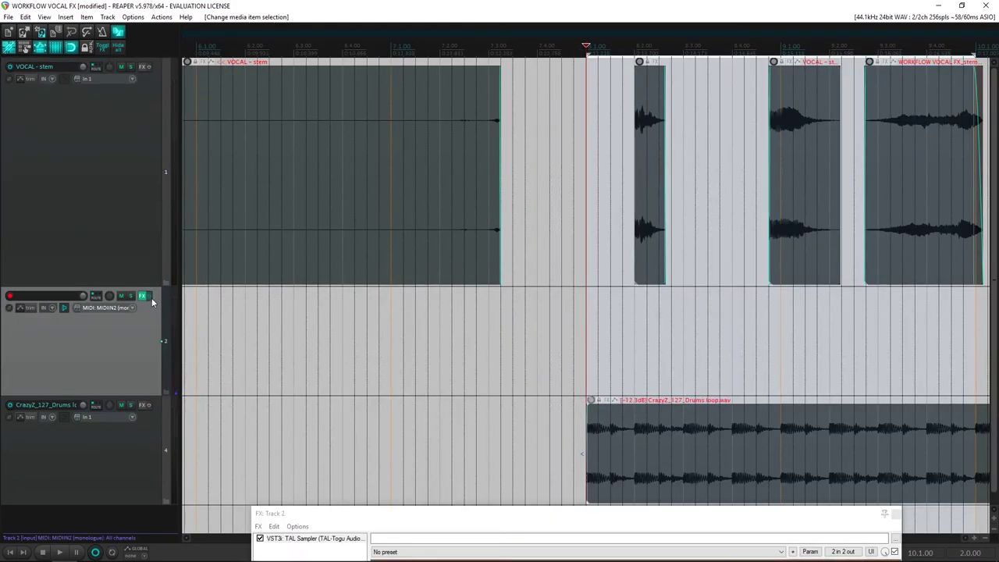
click(141, 297)
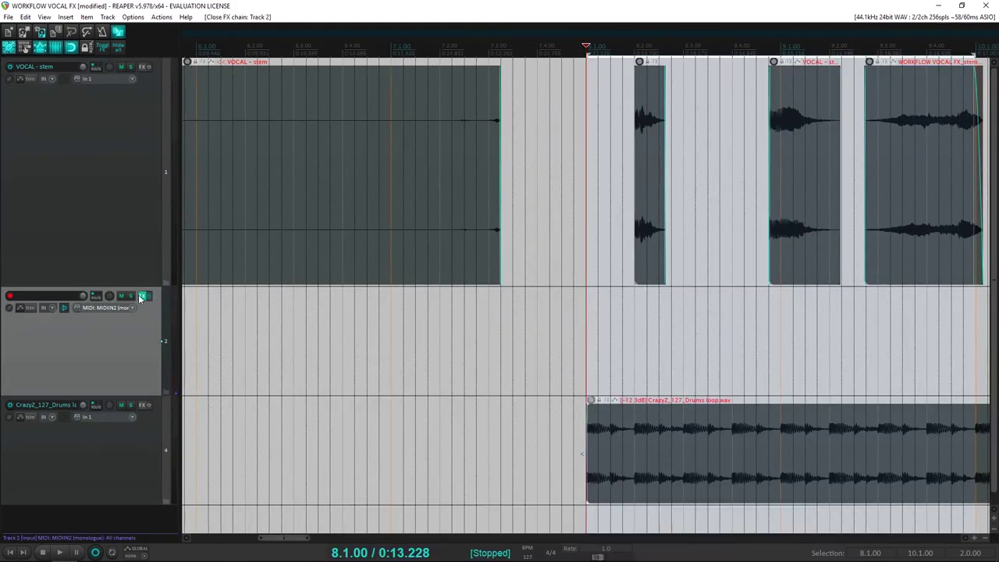
click(141, 297)
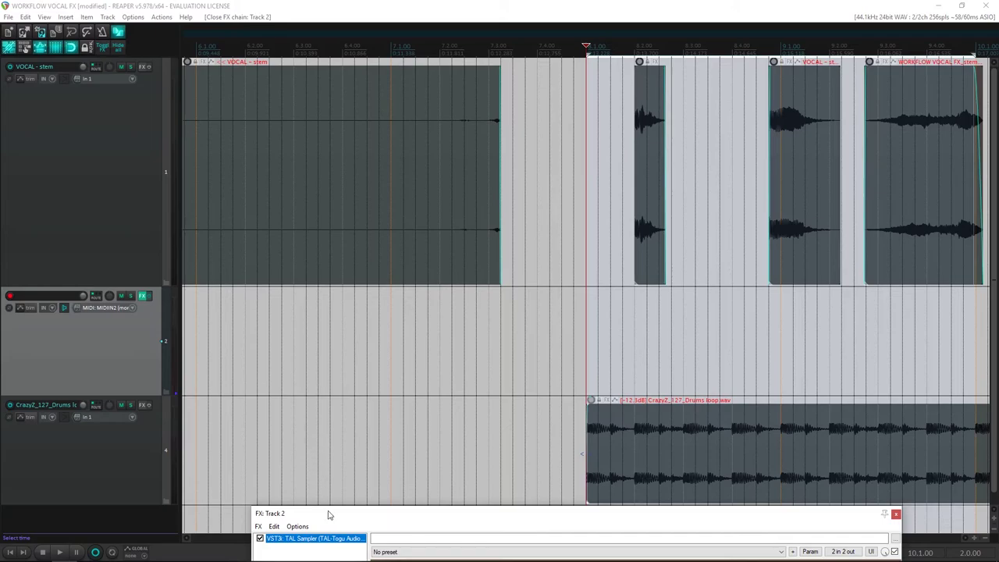
drag(329, 515, 193, 65)
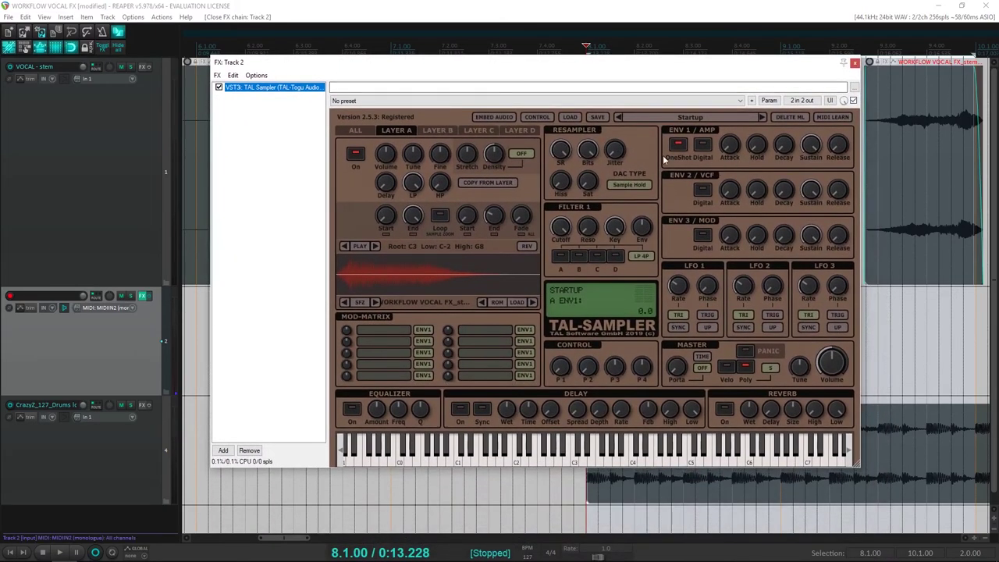
click(812, 147)
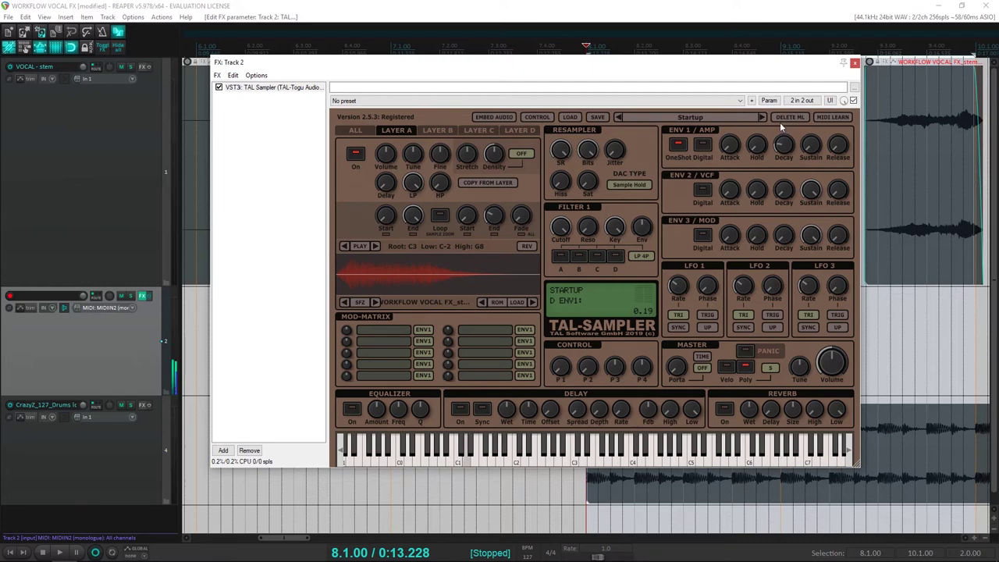
drag(781, 125, 780, 110)
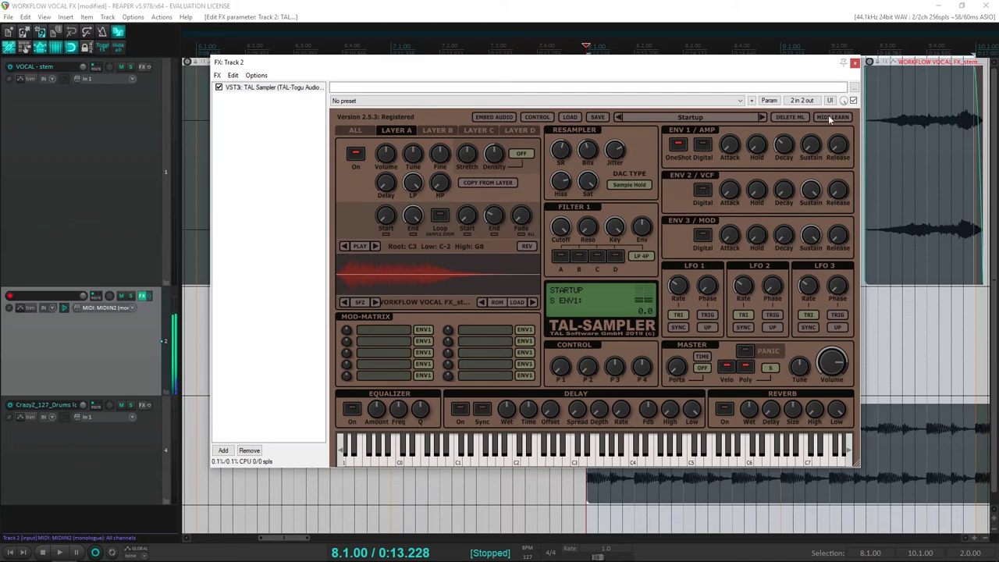
Step: Close the sampler, record a MIDI performance on track 2 from 8.1.00 against the drums, and save the take
click(854, 63)
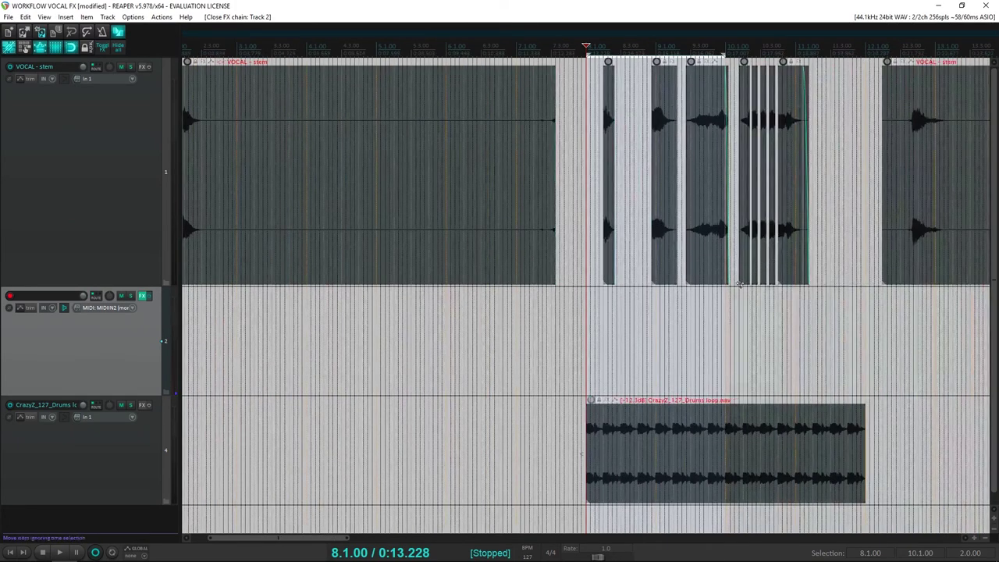
scroll(612, 333, up, 3)
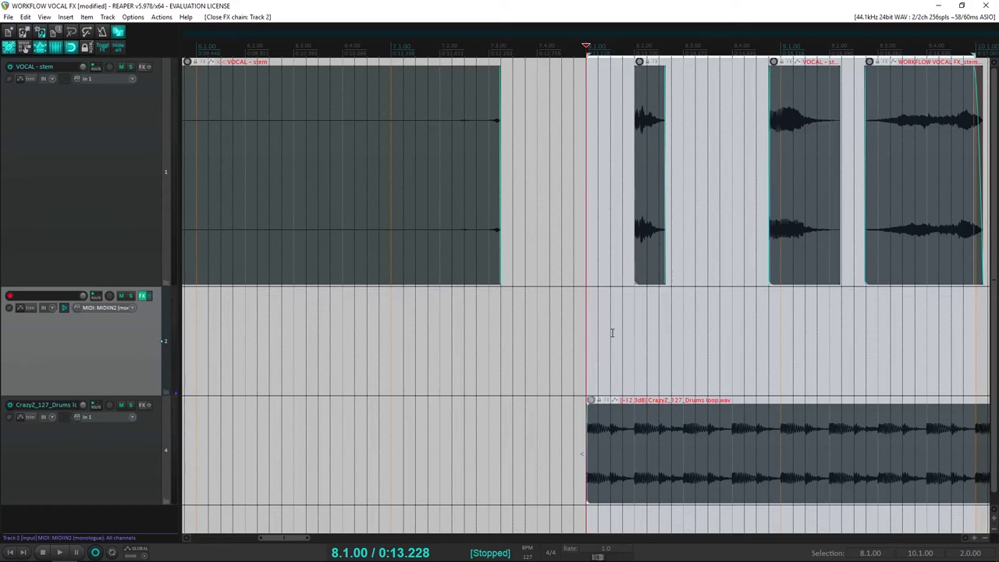
key(ctrl+r)
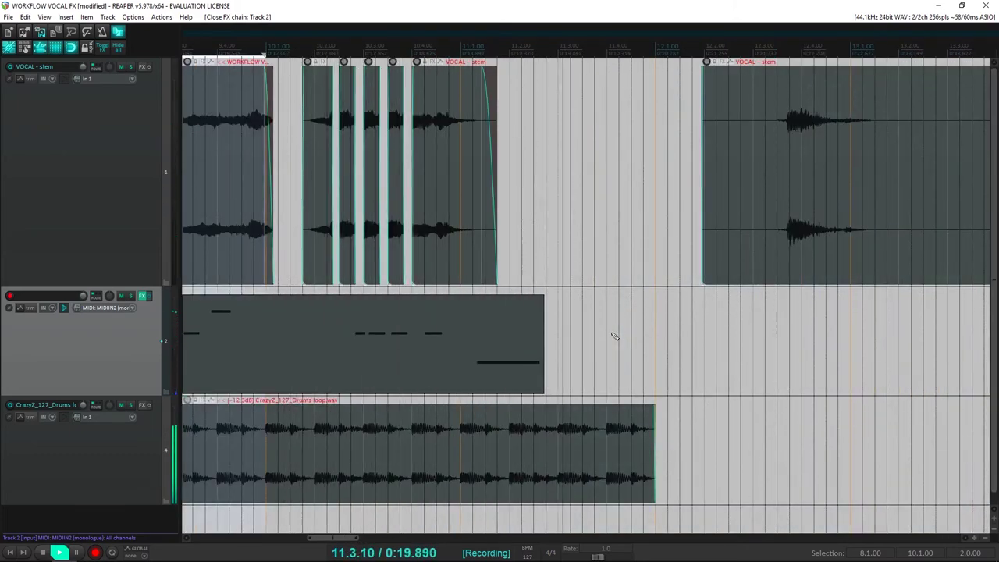
key(space)
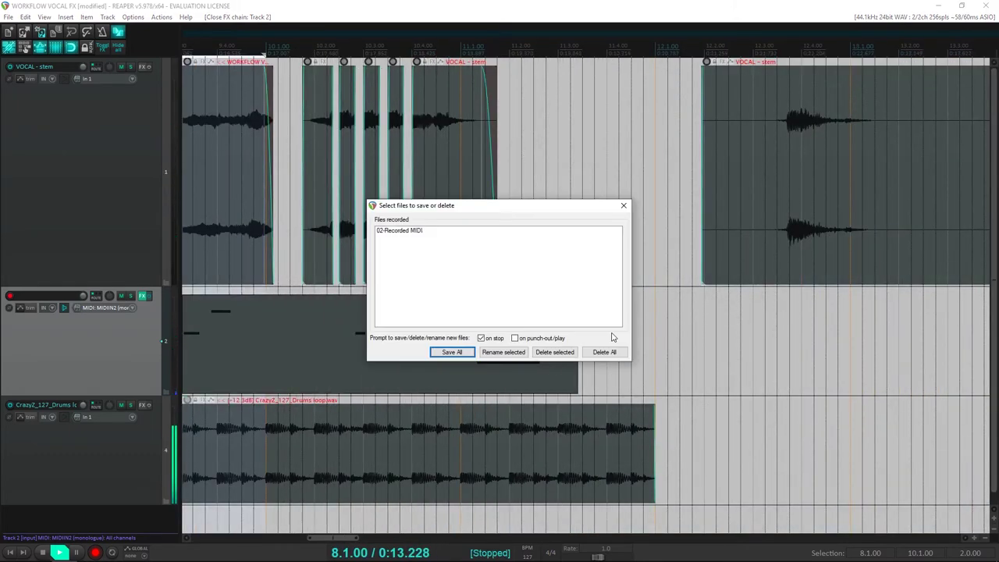
click(452, 352)
Step: Open the recorded MIDI item and quantize the positions of all its notes to the 1/16 grid
scroll(499, 353, down, 2)
click(680, 350)
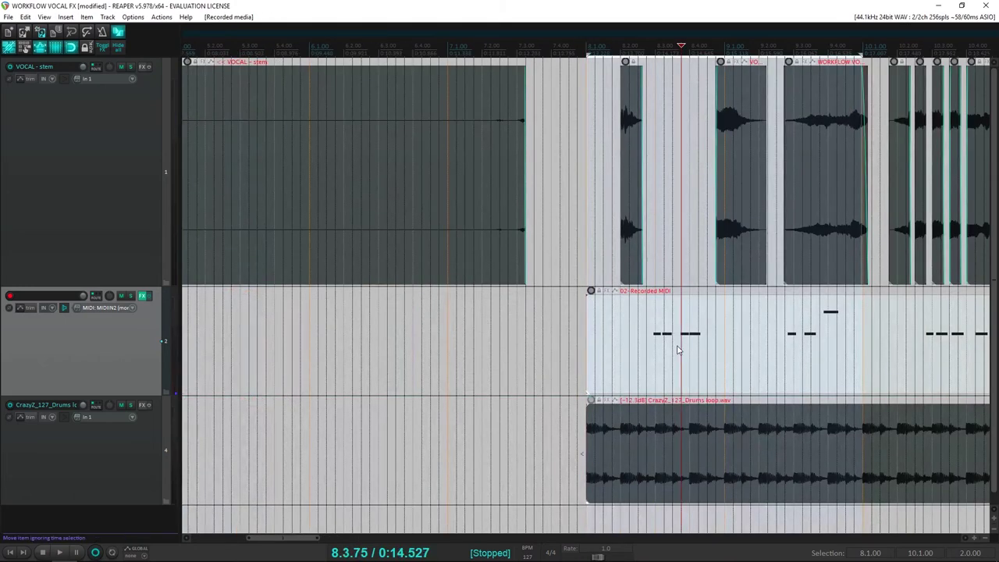
drag(998, 91, 483, 2)
scroll(326, 295, up, 4)
key(ctrl+a)
scroll(252, 195, up, 3)
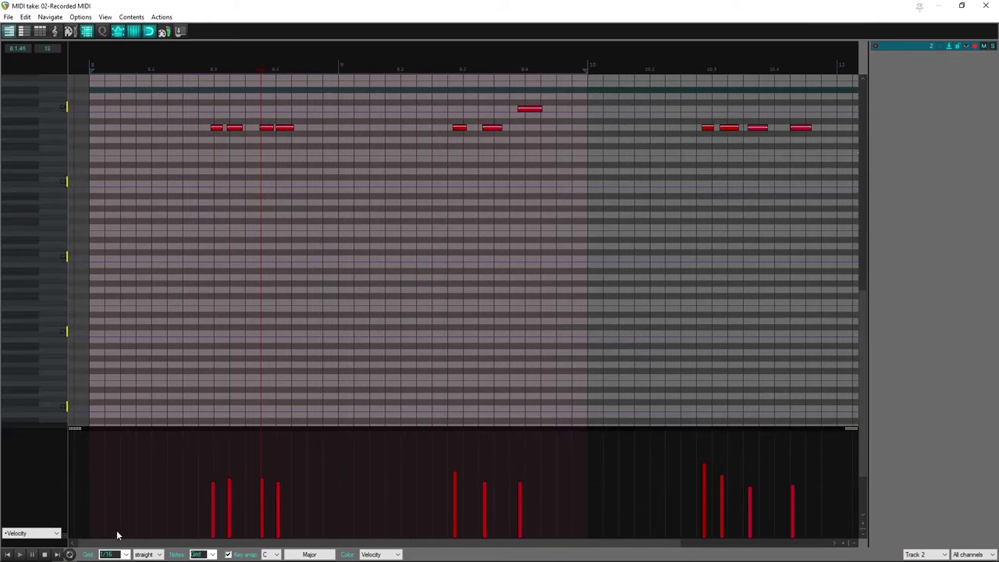
click(26, 16)
mouse_move(96, 202)
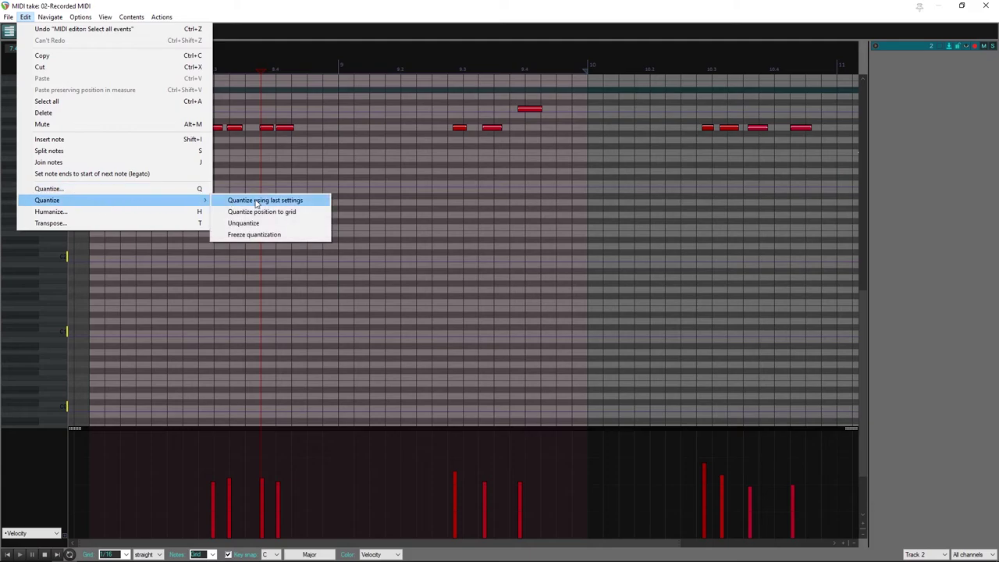
click(269, 216)
Step: Play back the quantized MIDI take from 8.1.00 and close the MIDI editor
key(space)
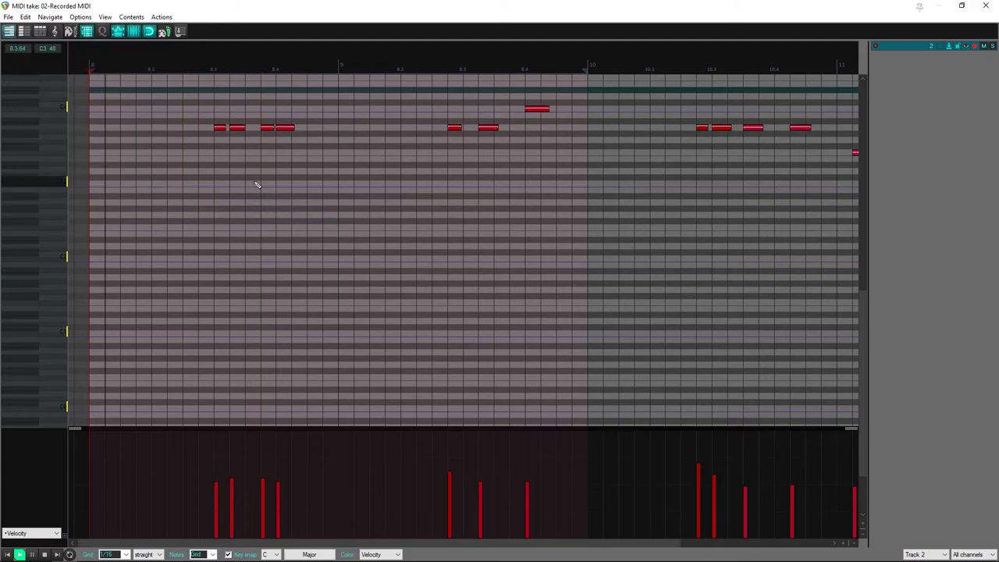
scroll(387, 171, down, 3)
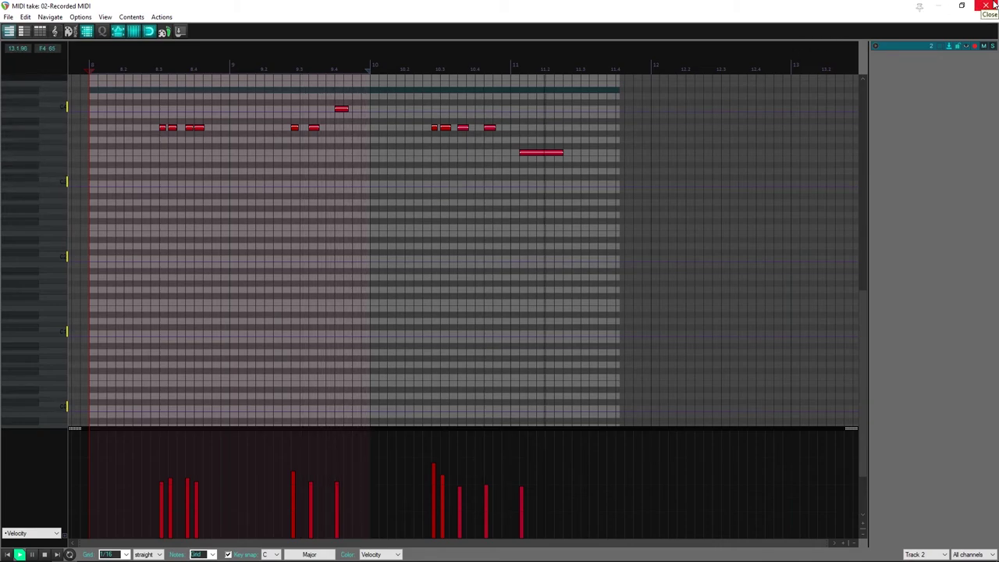
click(993, 5)
key(space)
Step: Reopen the recorded MIDI take, move its last long note back to start at 11.1.00, and play the result
double_click(381, 330)
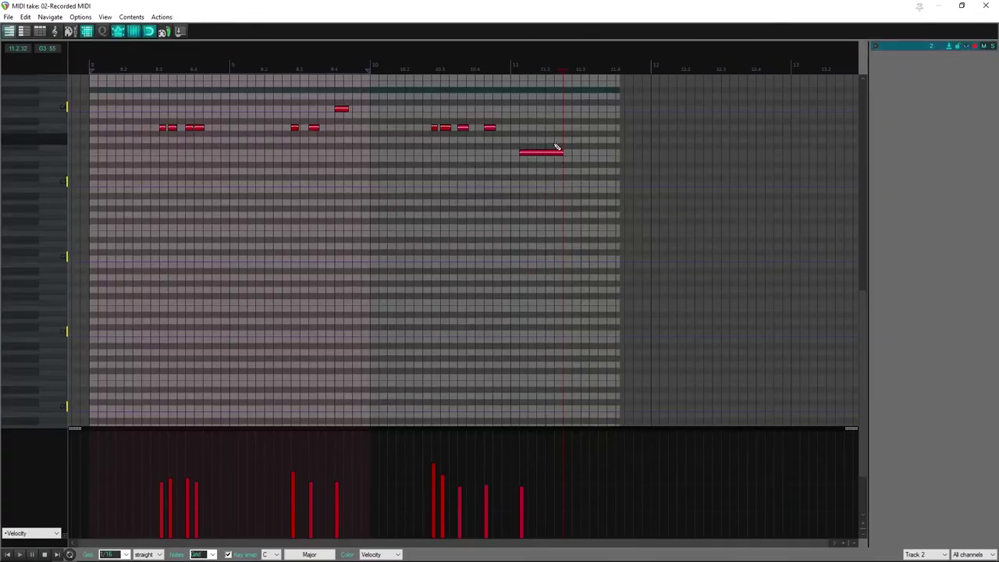
click(506, 63)
scroll(530, 95, up, 4)
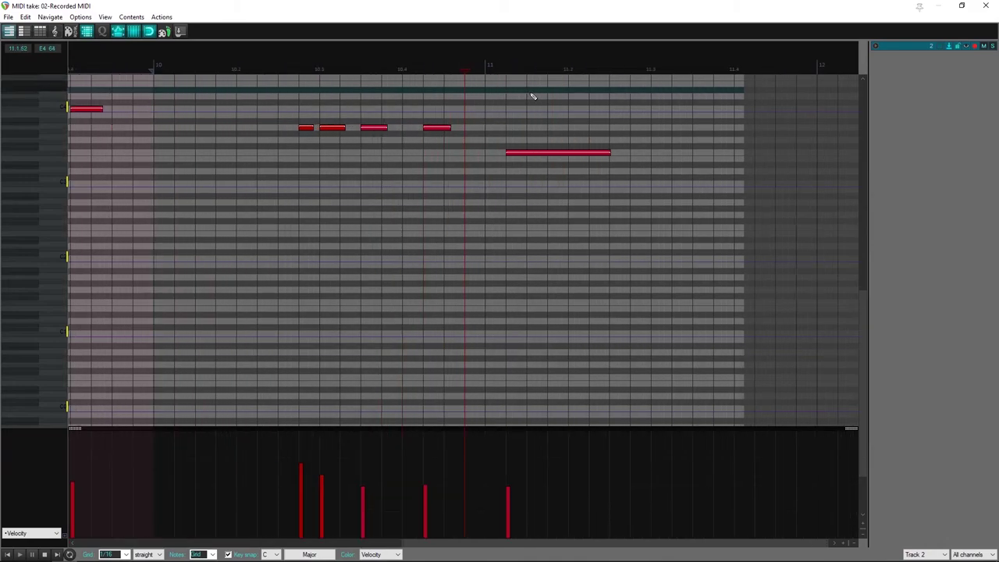
drag(541, 153, 528, 154)
click(531, 133)
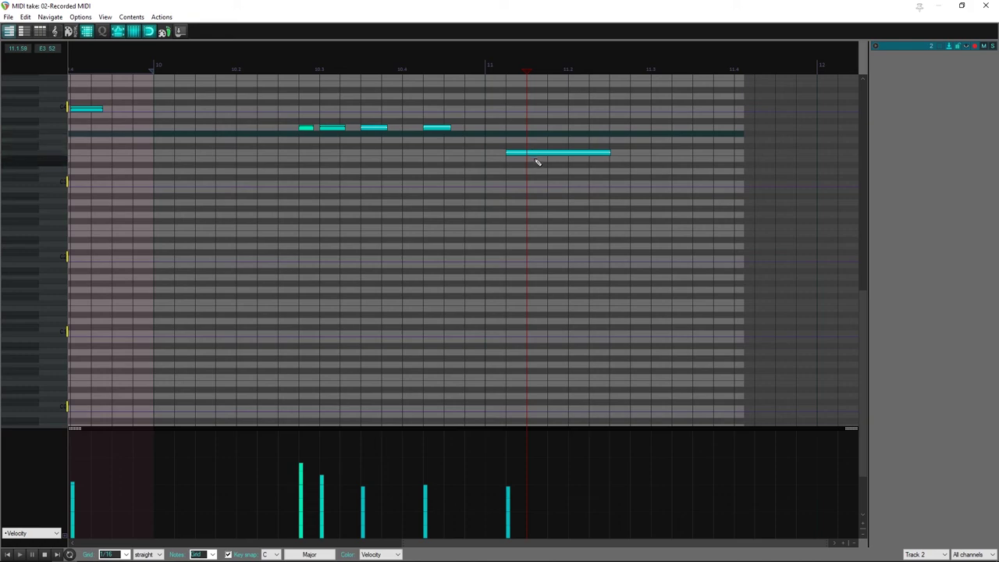
click(523, 154)
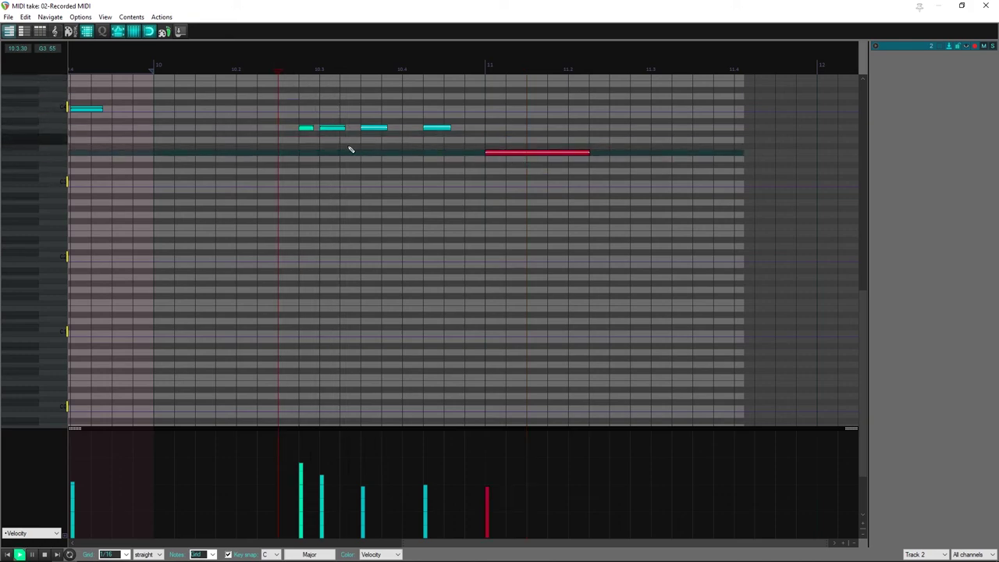
Step: Stop playback, lower the short note just before the last long note to F3, and close the MIDI editor
key(space)
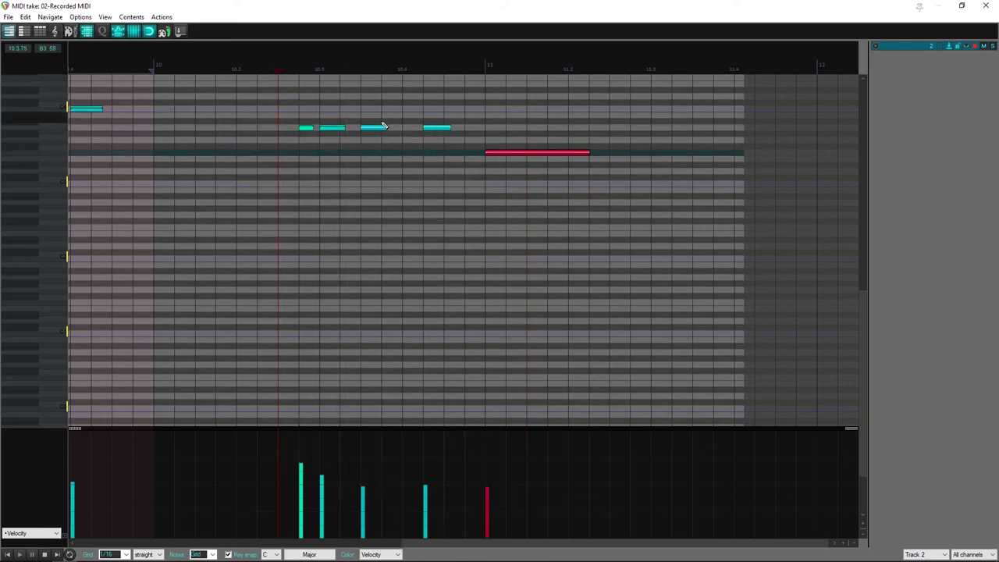
click(442, 130)
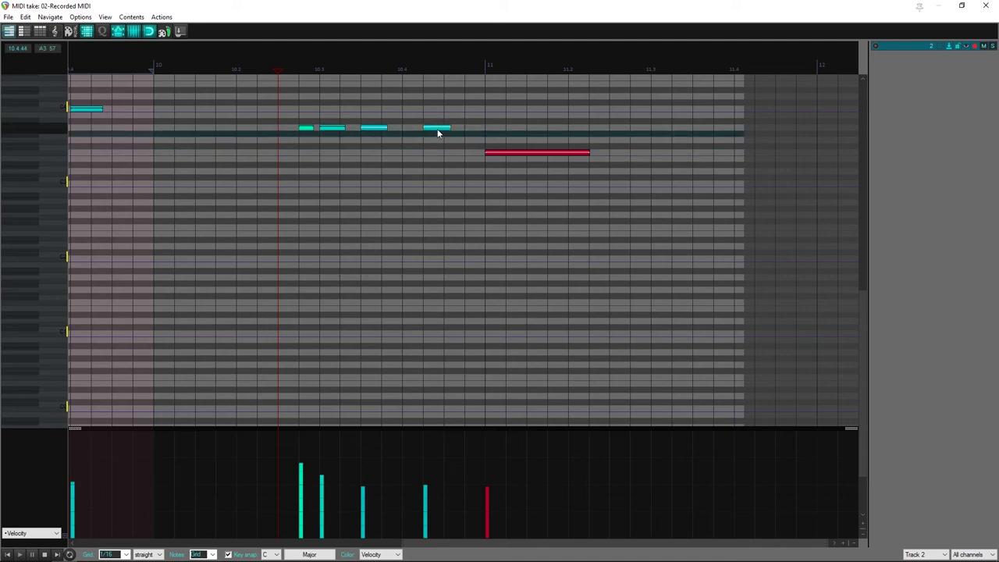
drag(437, 128, 440, 154)
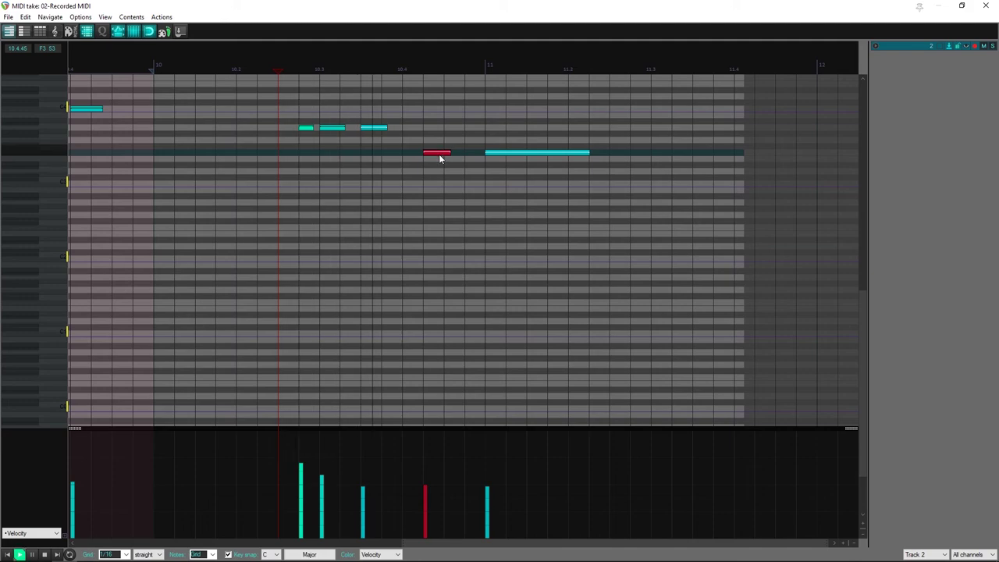
scroll(440, 158, down, 5)
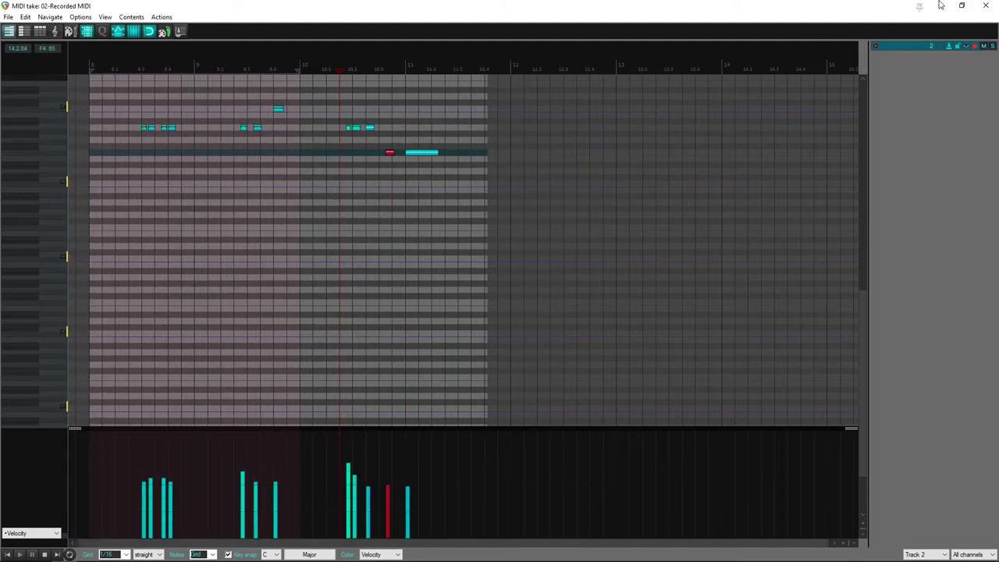
click(986, 6)
Step: Play the arrangement from 8.1.00 to hear the edited MIDI take together with the vocal slices and drums
scroll(512, 203, down, 3)
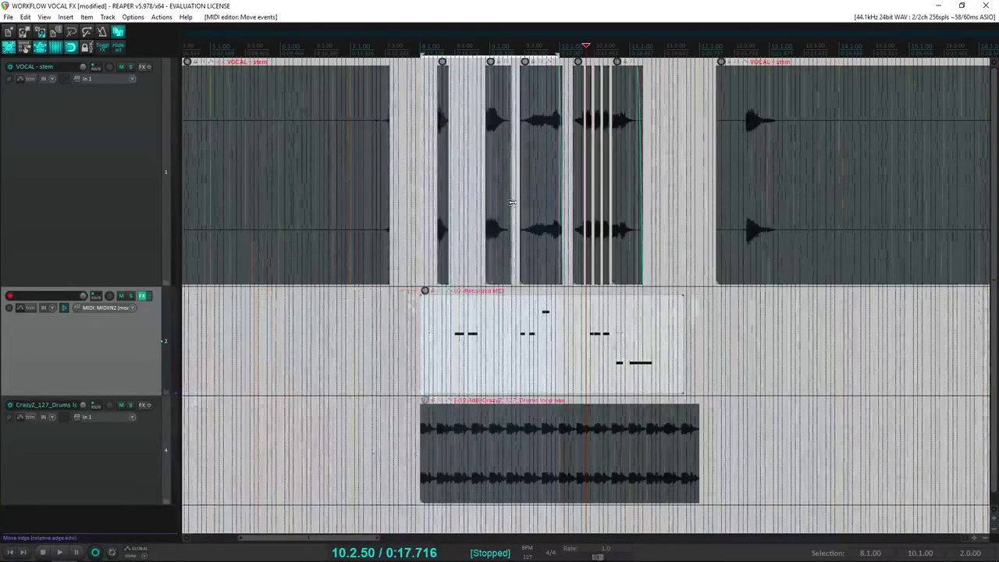
click(398, 336)
click(420, 46)
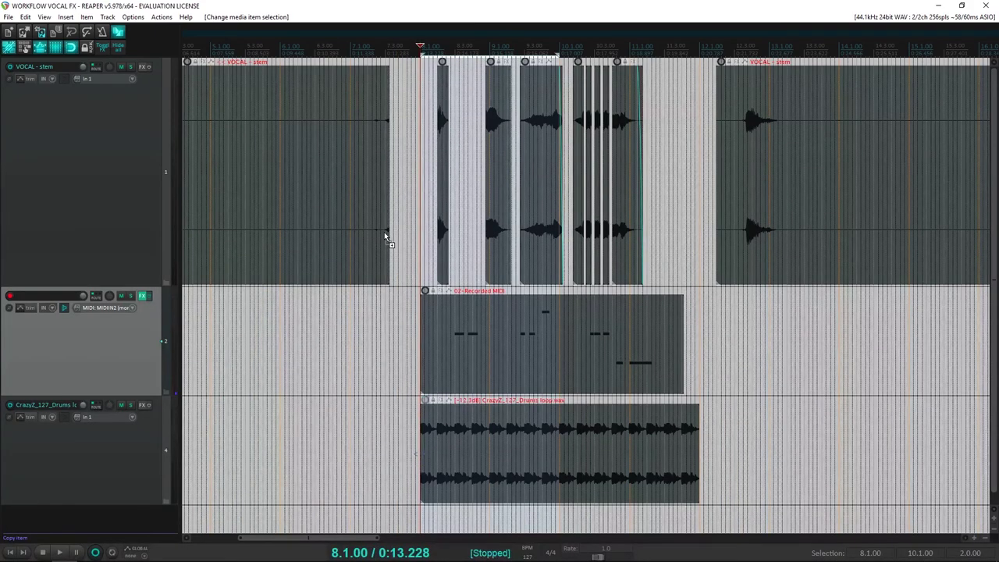
scroll(384, 236, up, 3)
key(space)
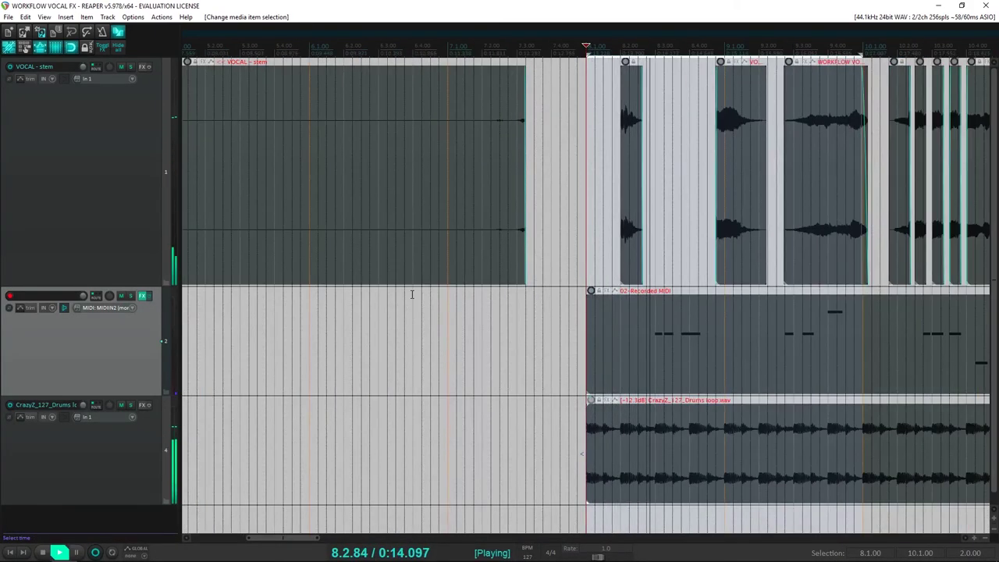
scroll(412, 294, down, 3)
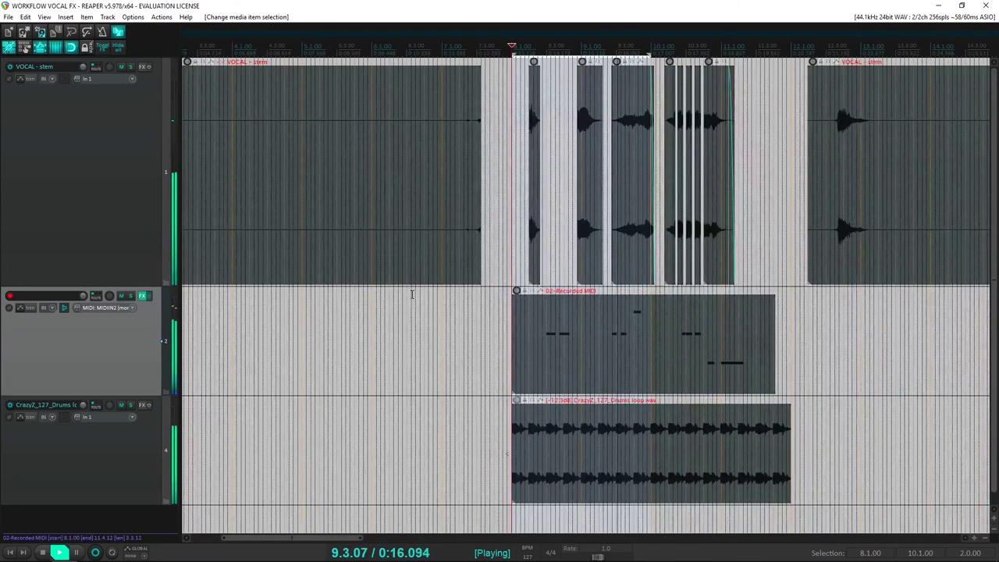